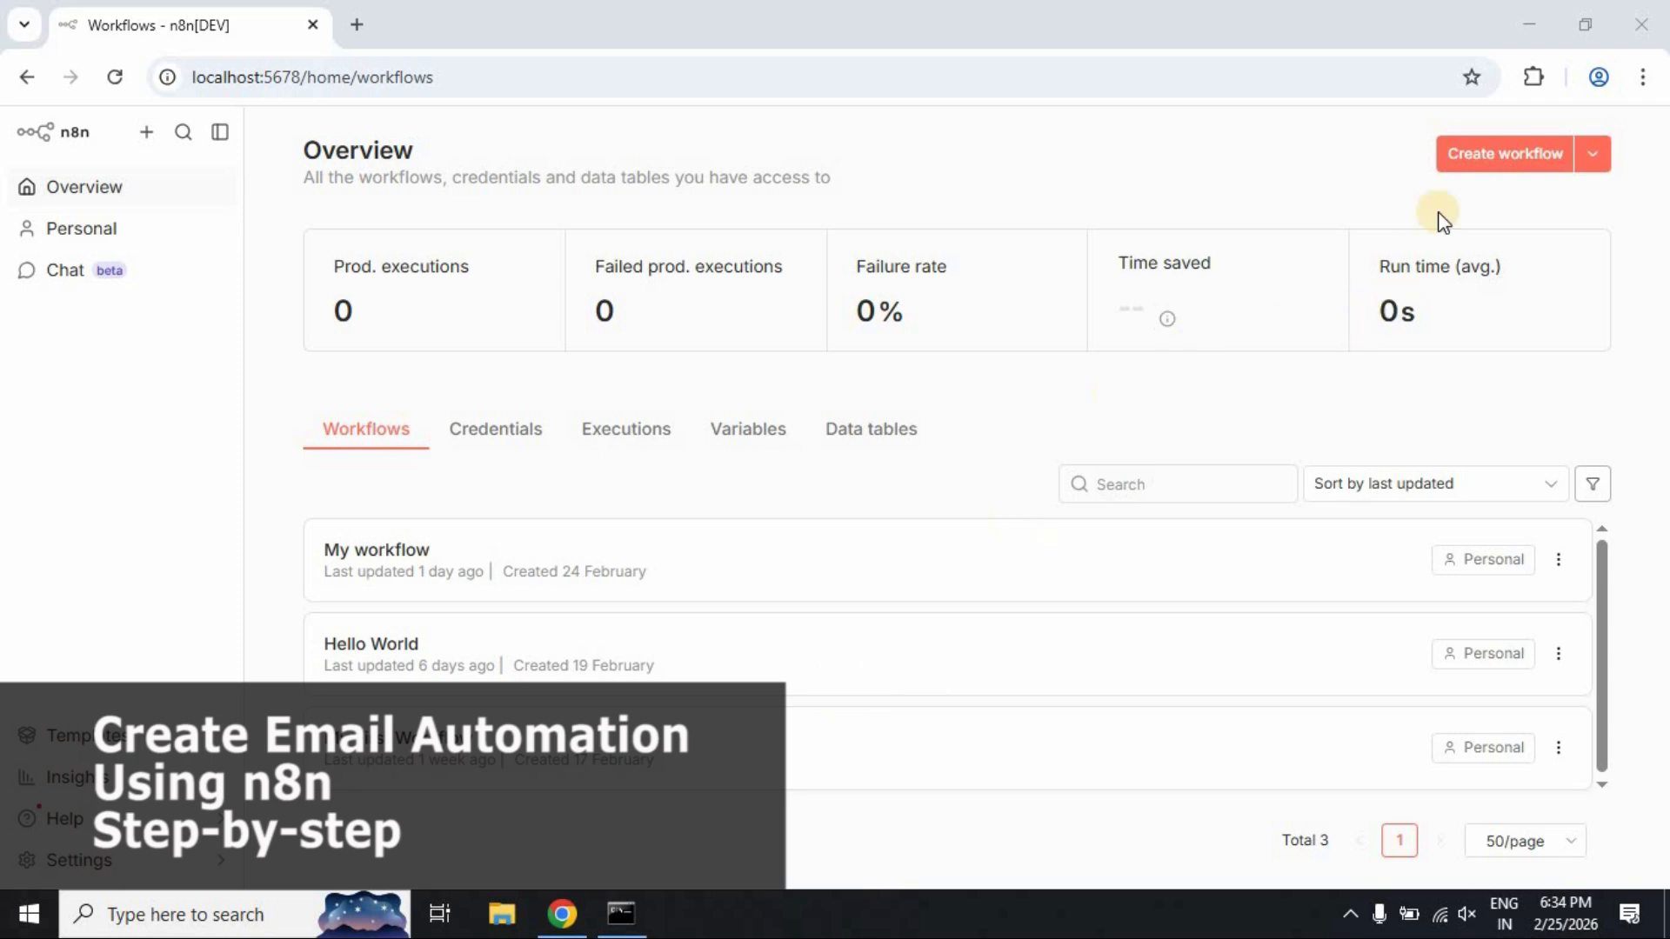
Create a new workflow and rename it from 'My workflow 2' to 'n8n Gmail'
left_click(1465, 165)
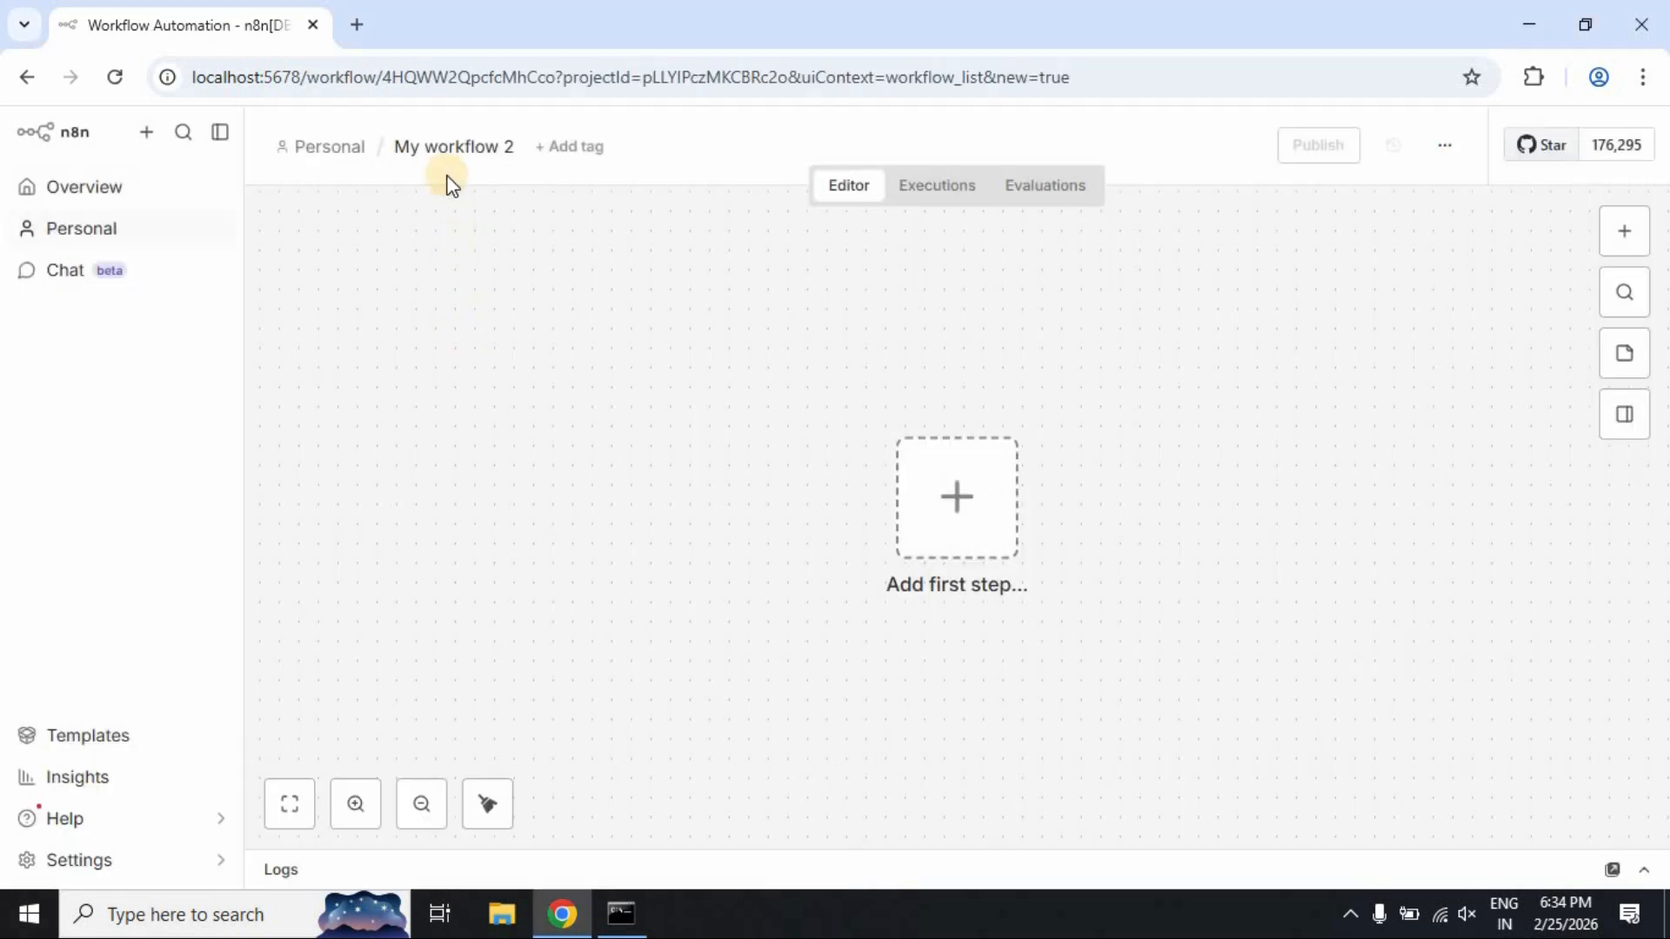
left_click(446, 146)
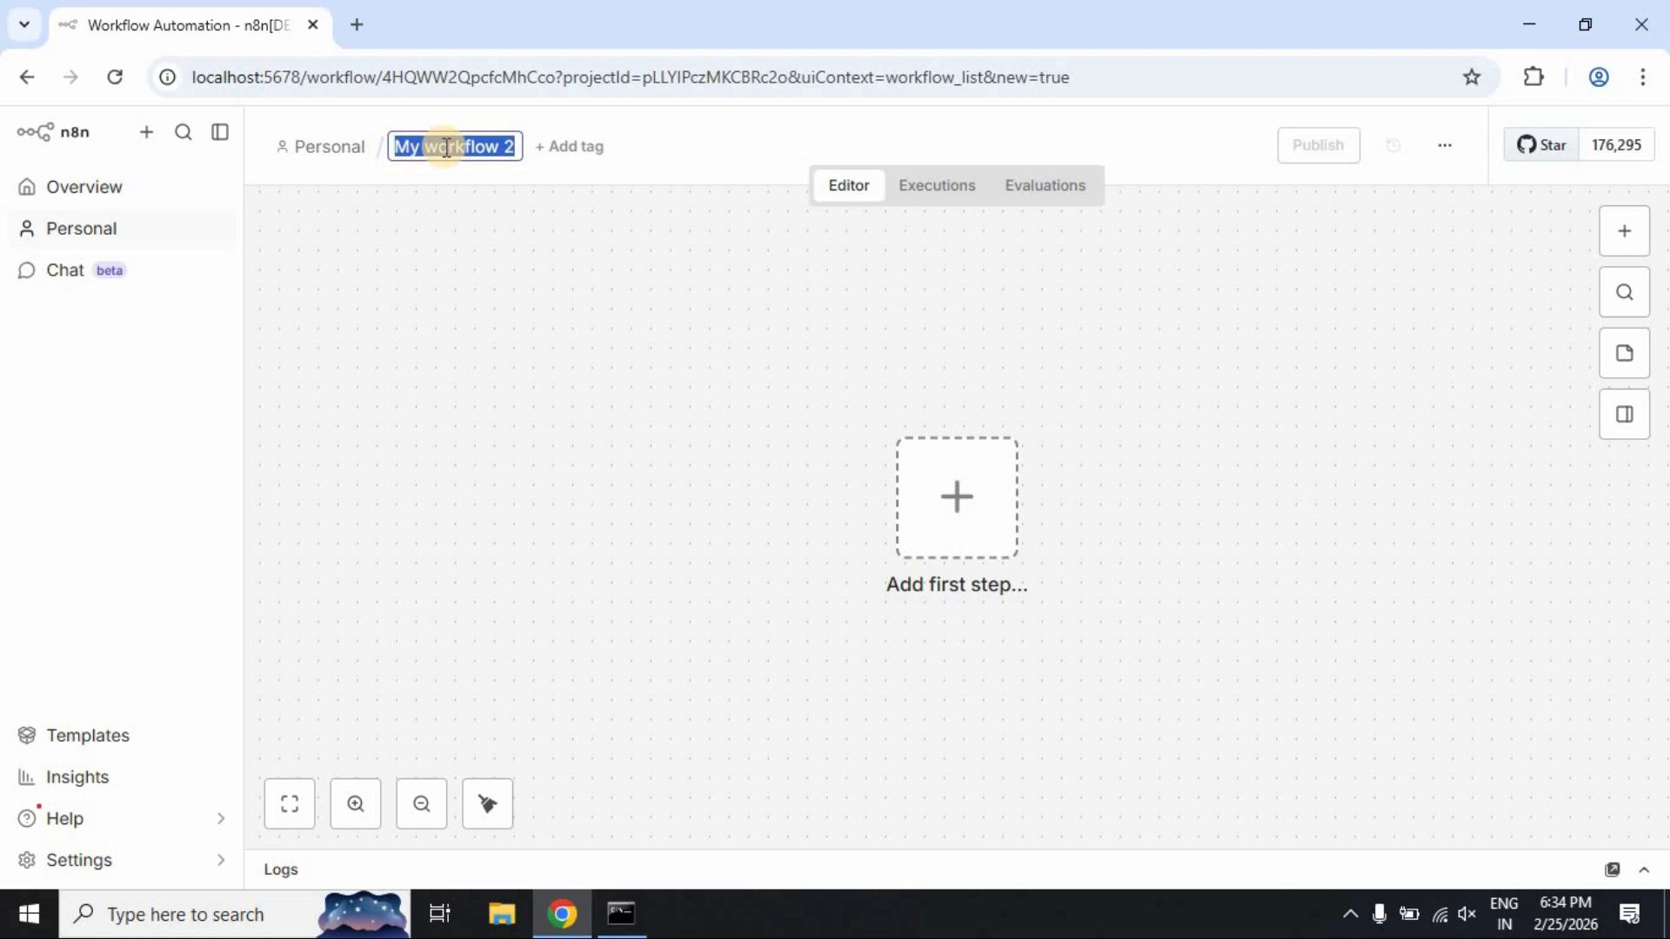
type("n8n Gmail")
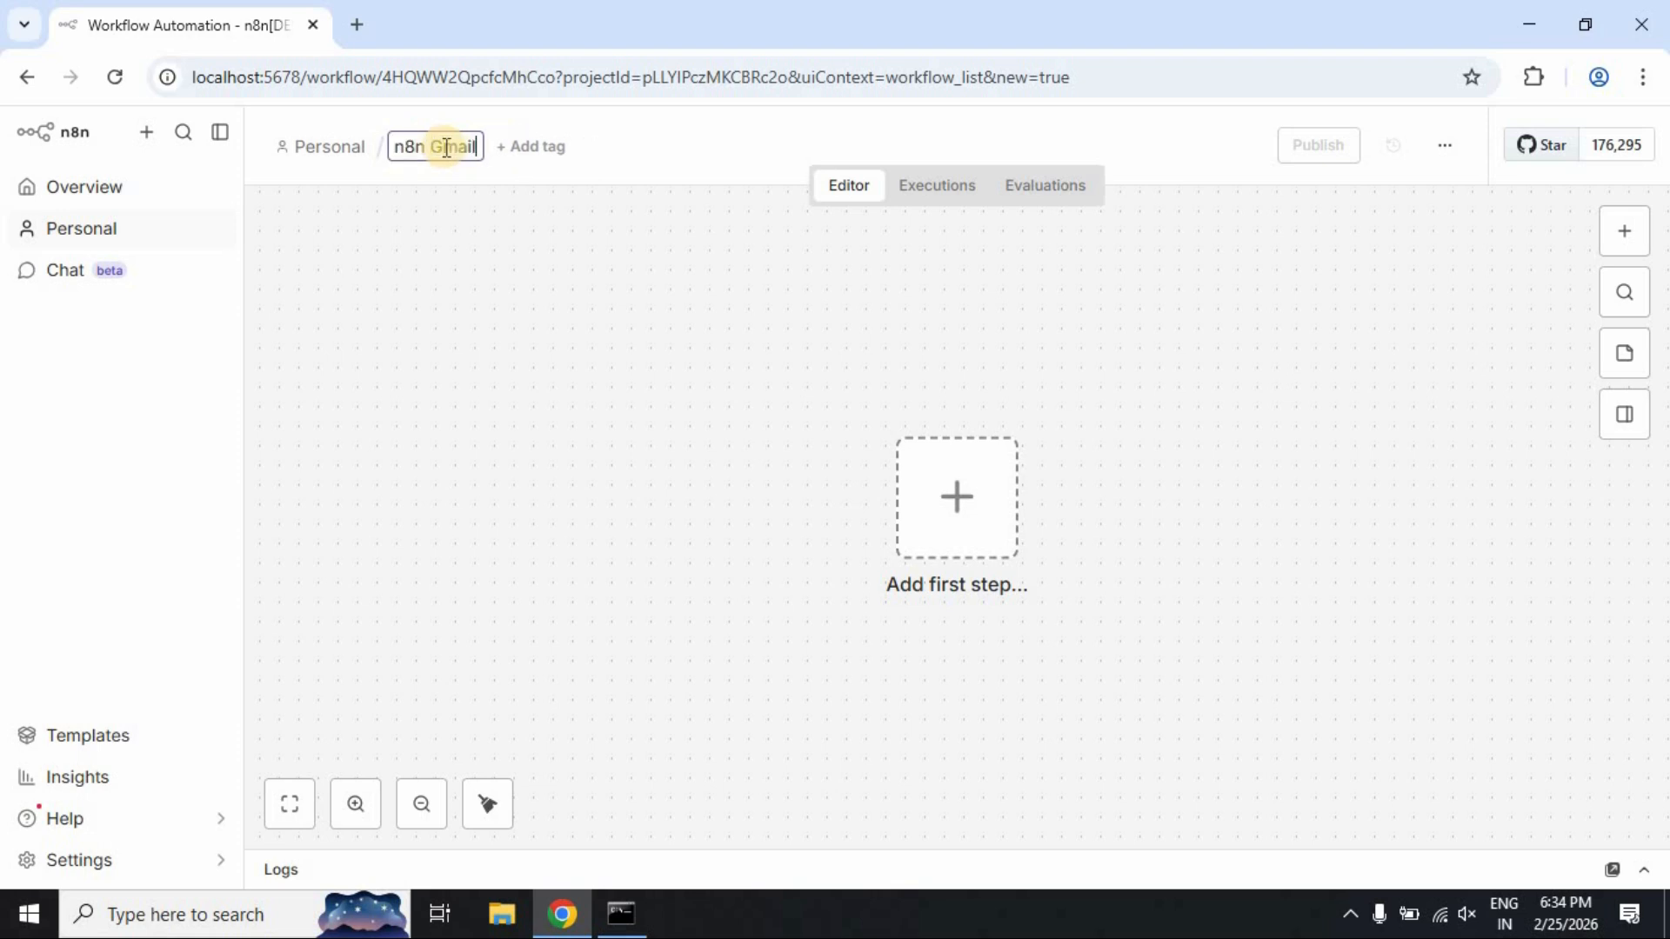
left_click(611, 248)
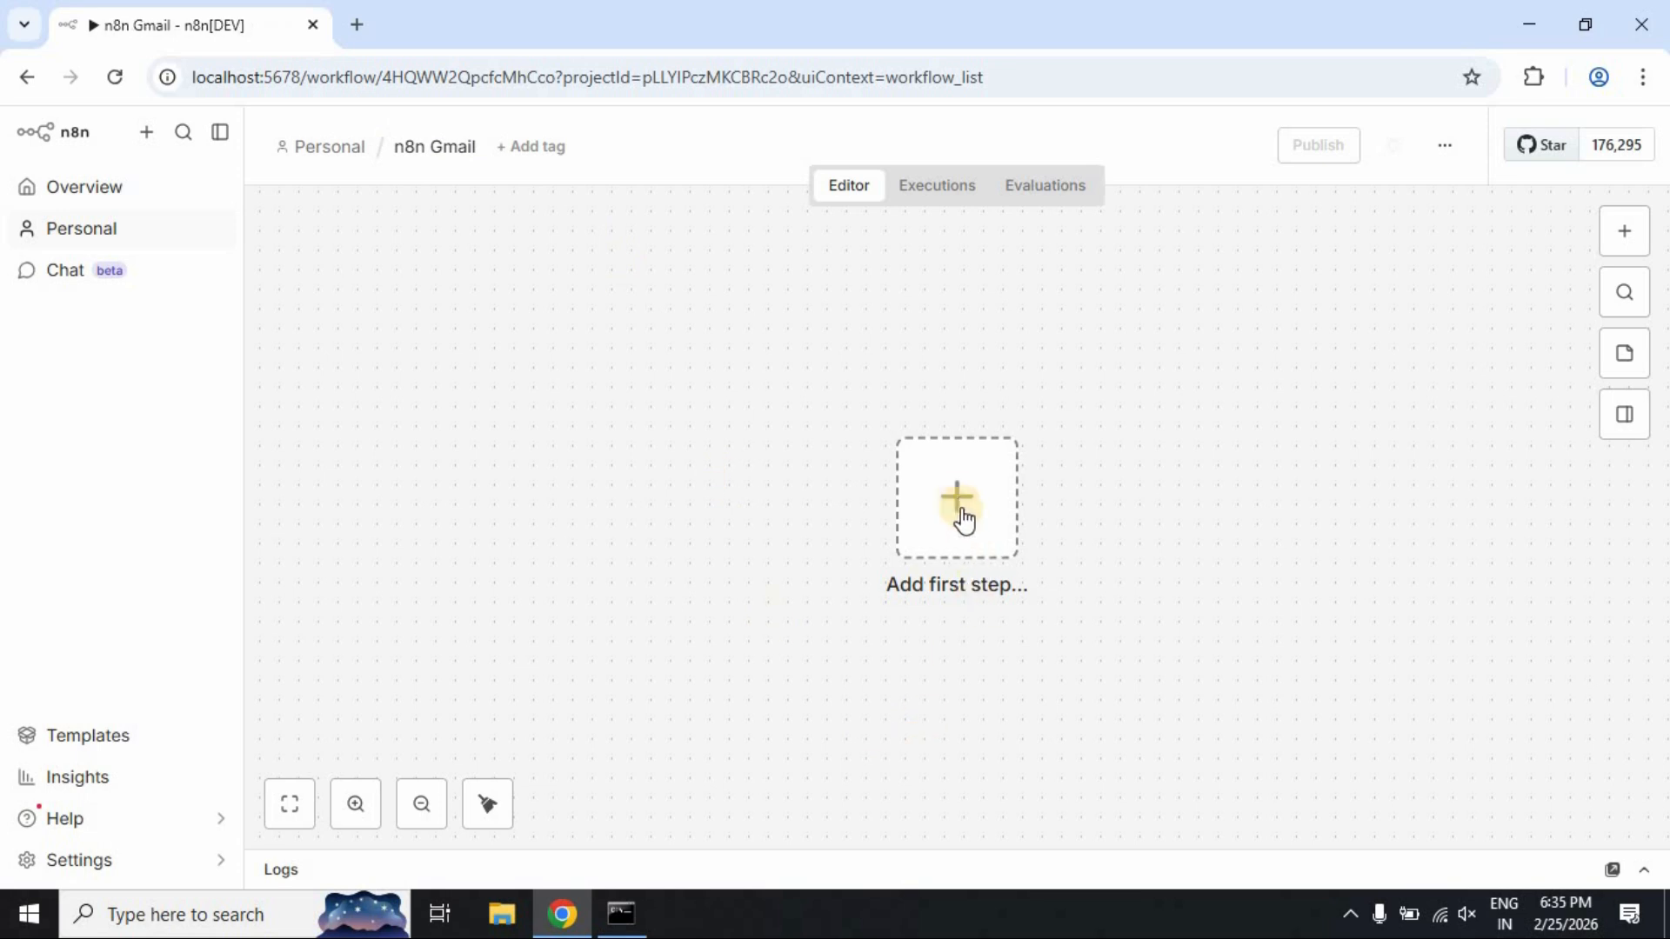
Add a 'Trigger manually' start node followed by a Gmail 'Send a message' node
left_click(962, 513)
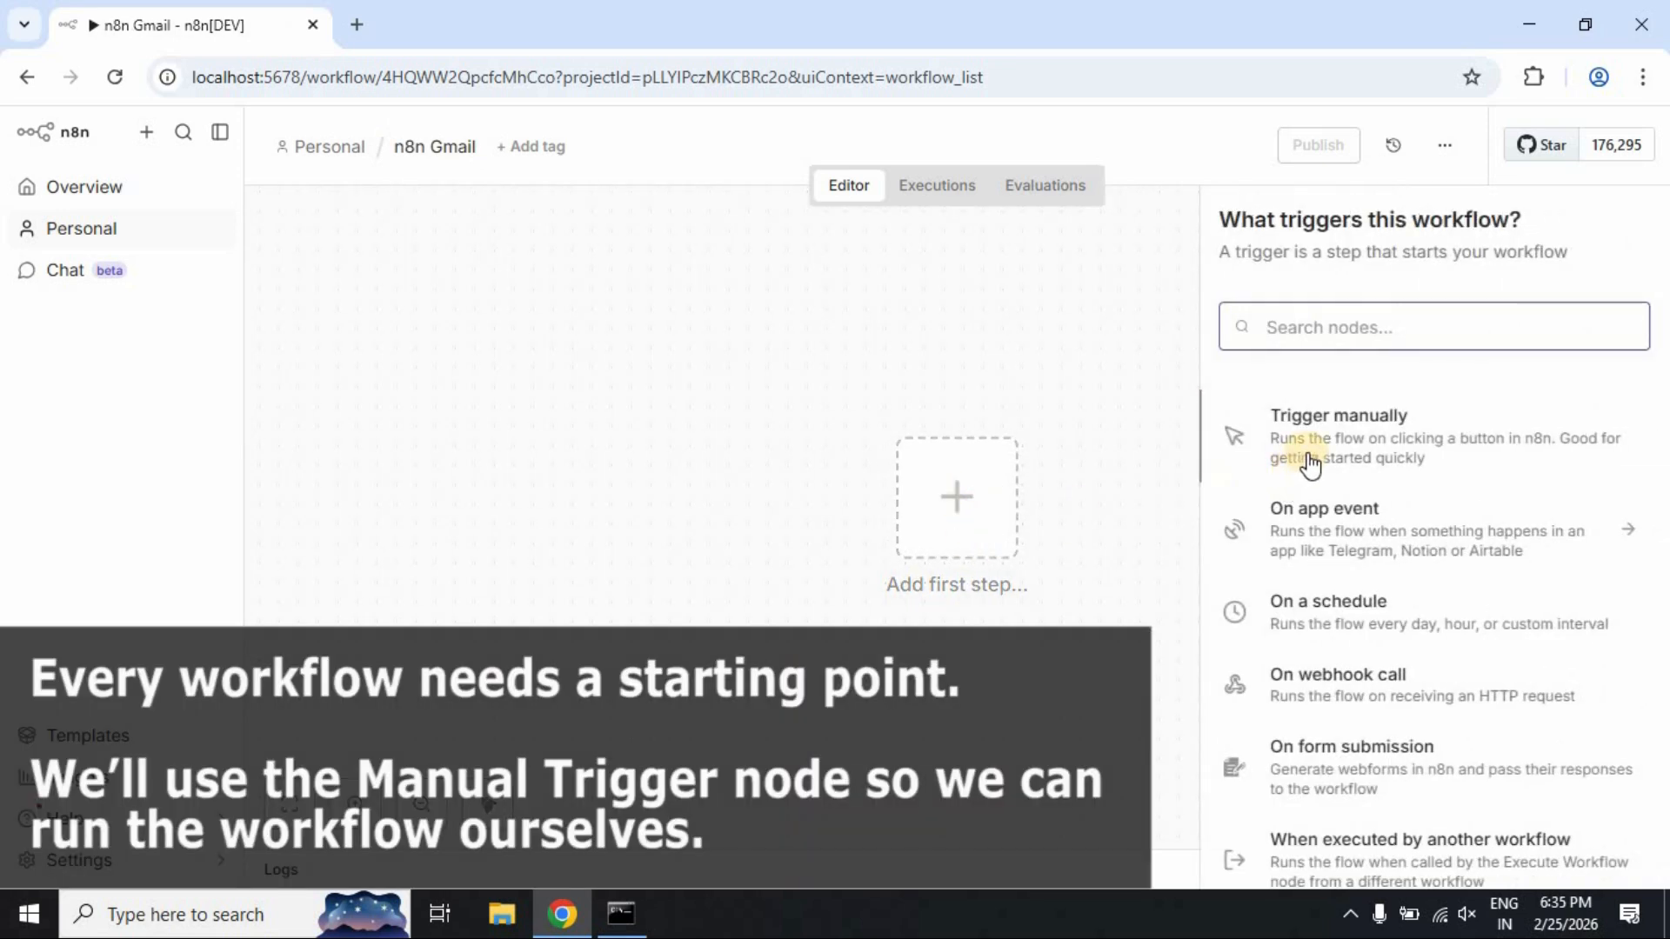
left_click(1451, 449)
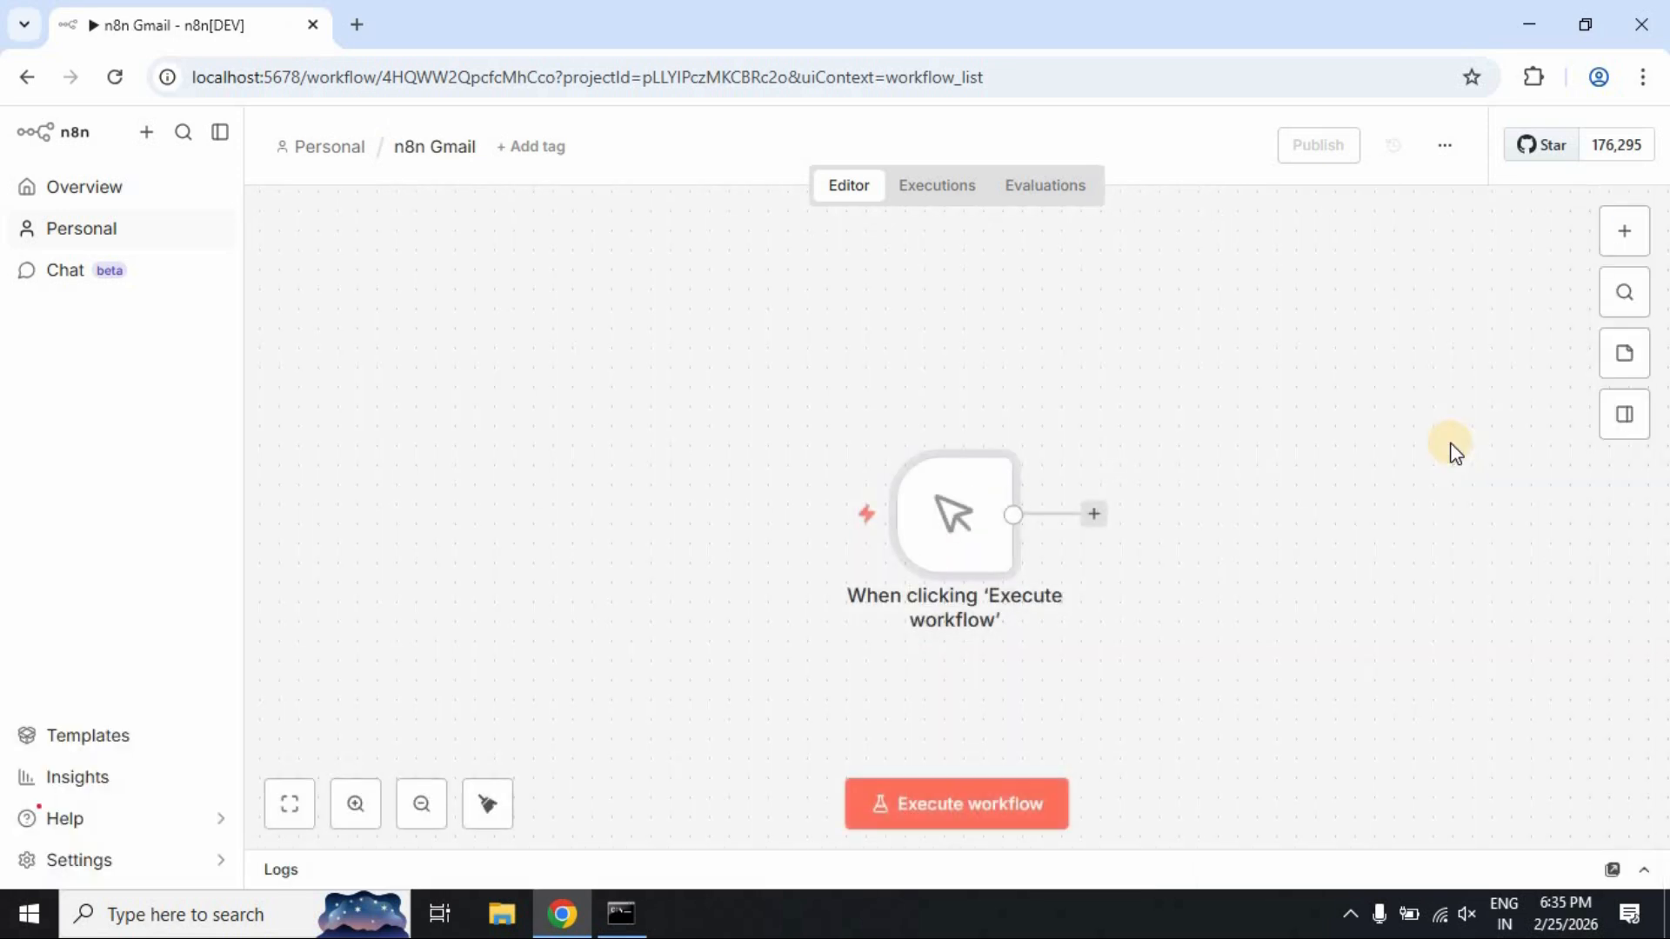
left_click(1093, 519)
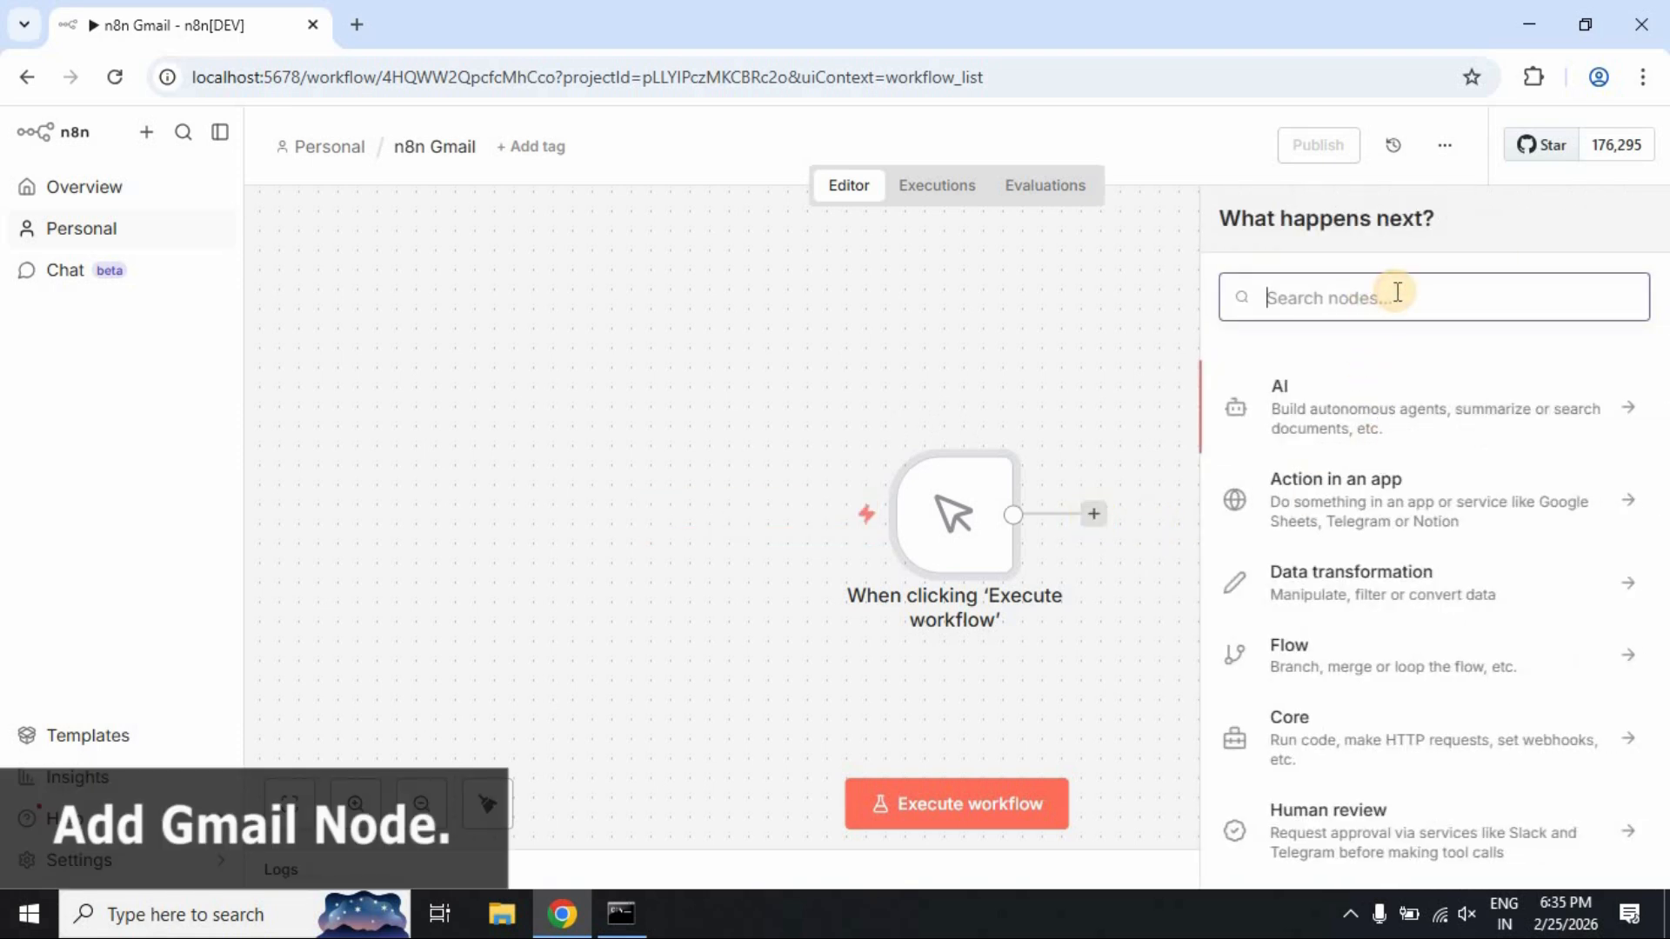
type("gmail")
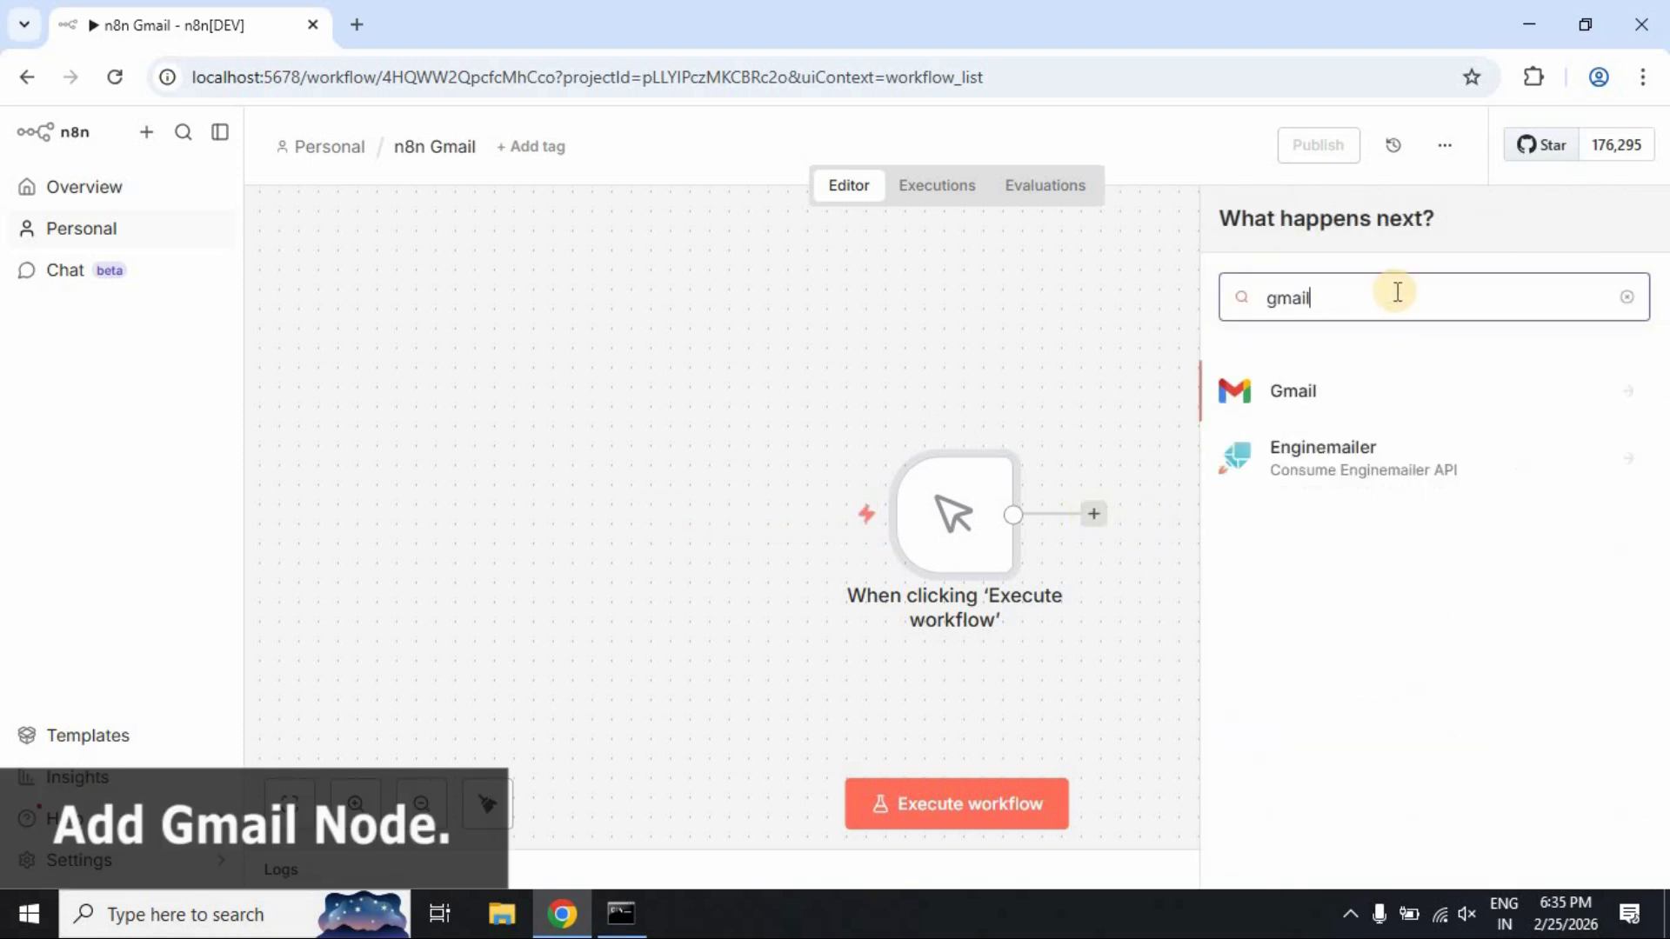
left_click(1278, 397)
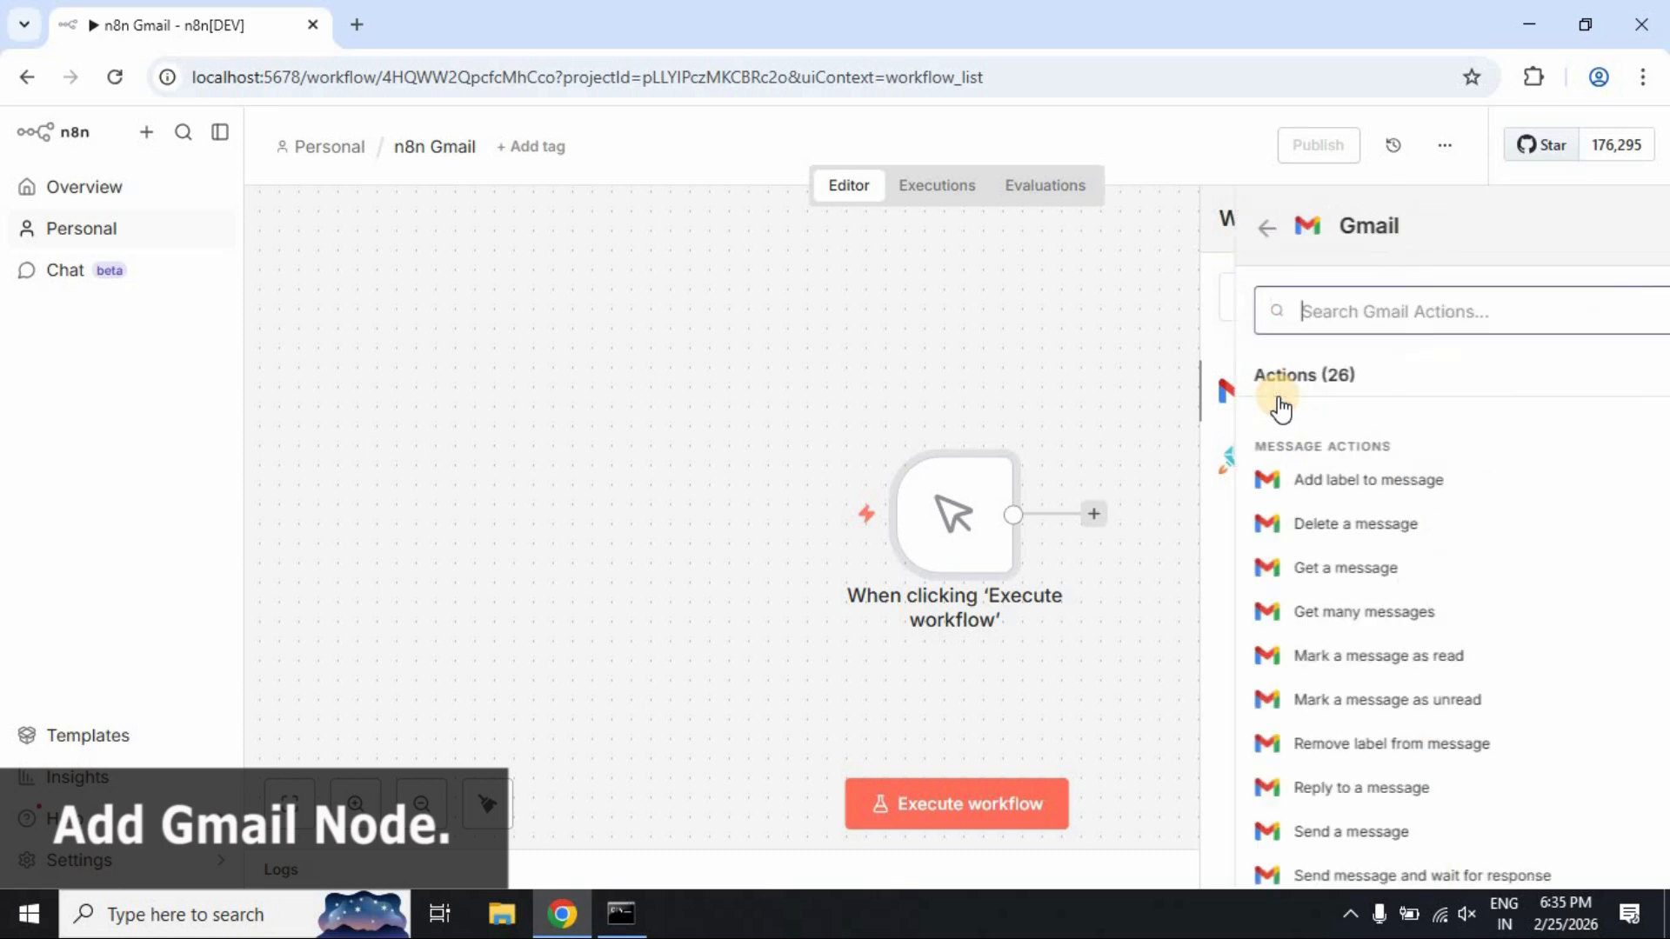
scroll(1540, 570, "down", 10)
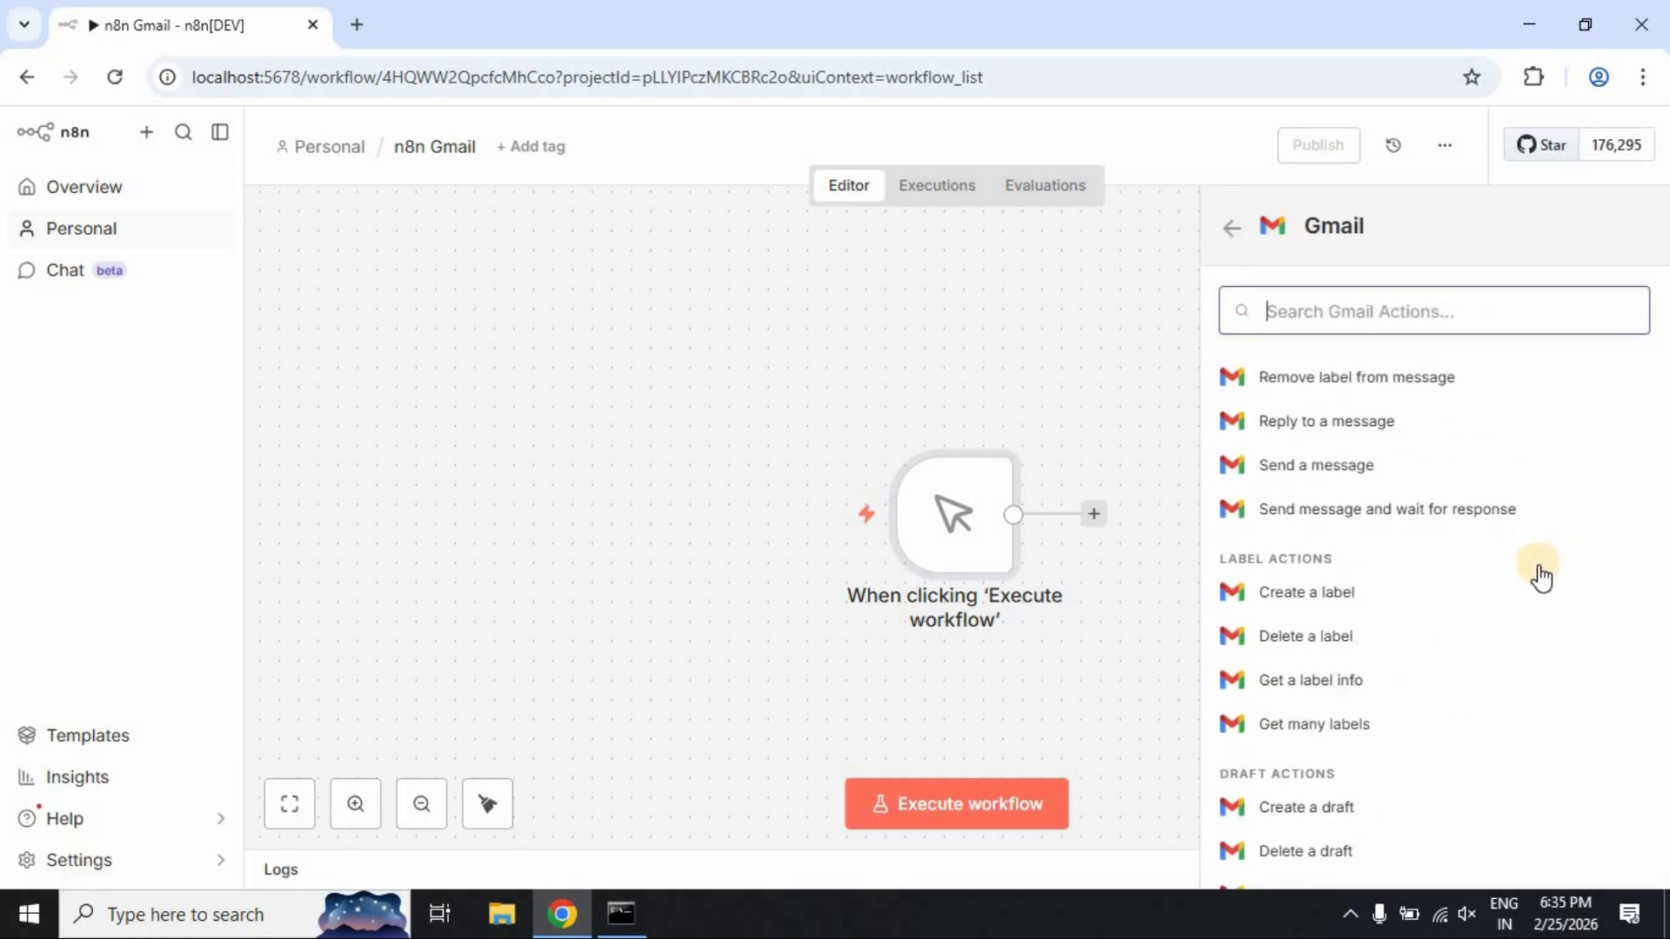
scroll(1540, 578, "up", 10)
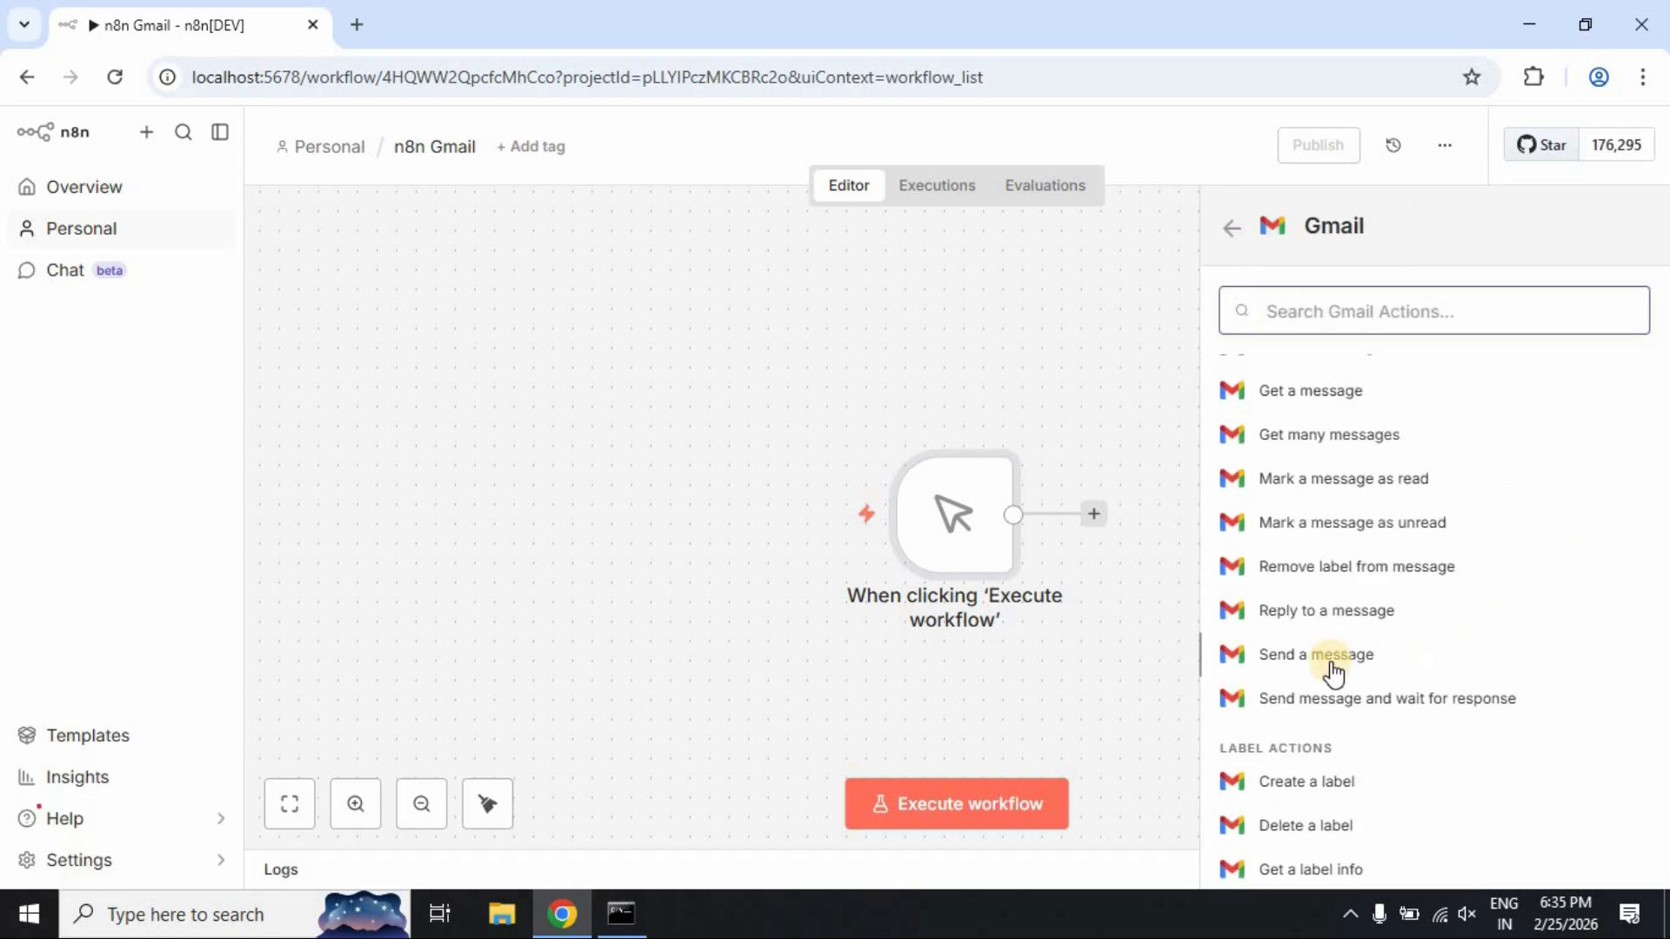
left_click(1410, 661)
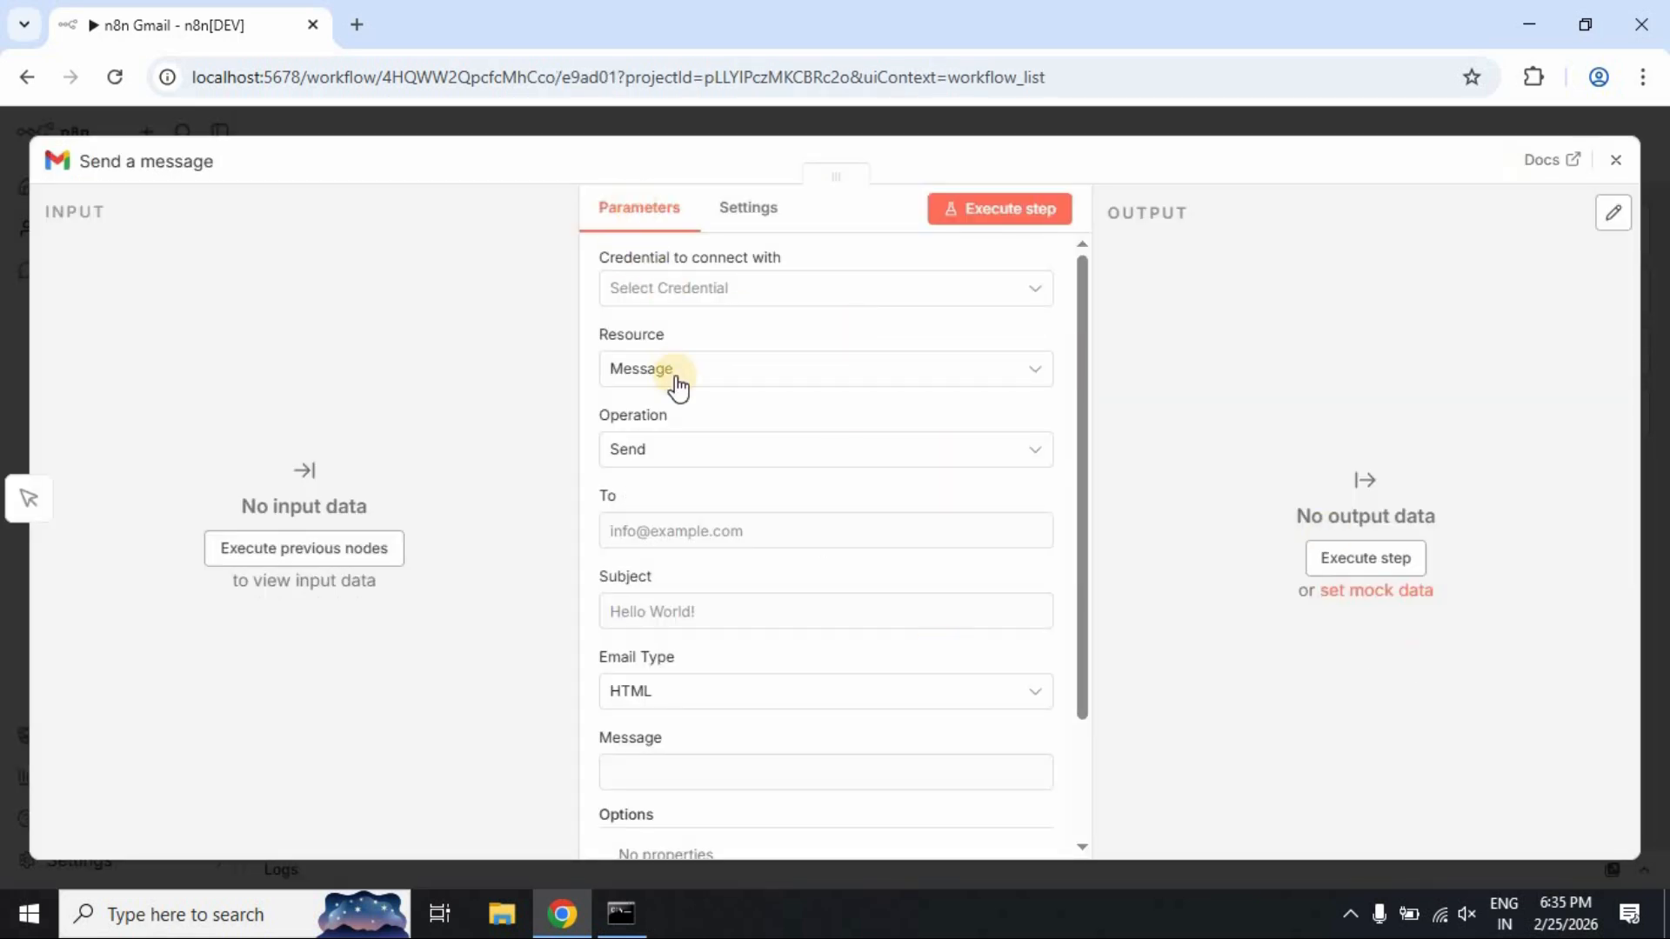
Start a new Gmail OAuth2 credential for the Send a message node, then open a blank browser tab
scroll(675, 435, "down", 3)
scroll(702, 746, "up", 4)
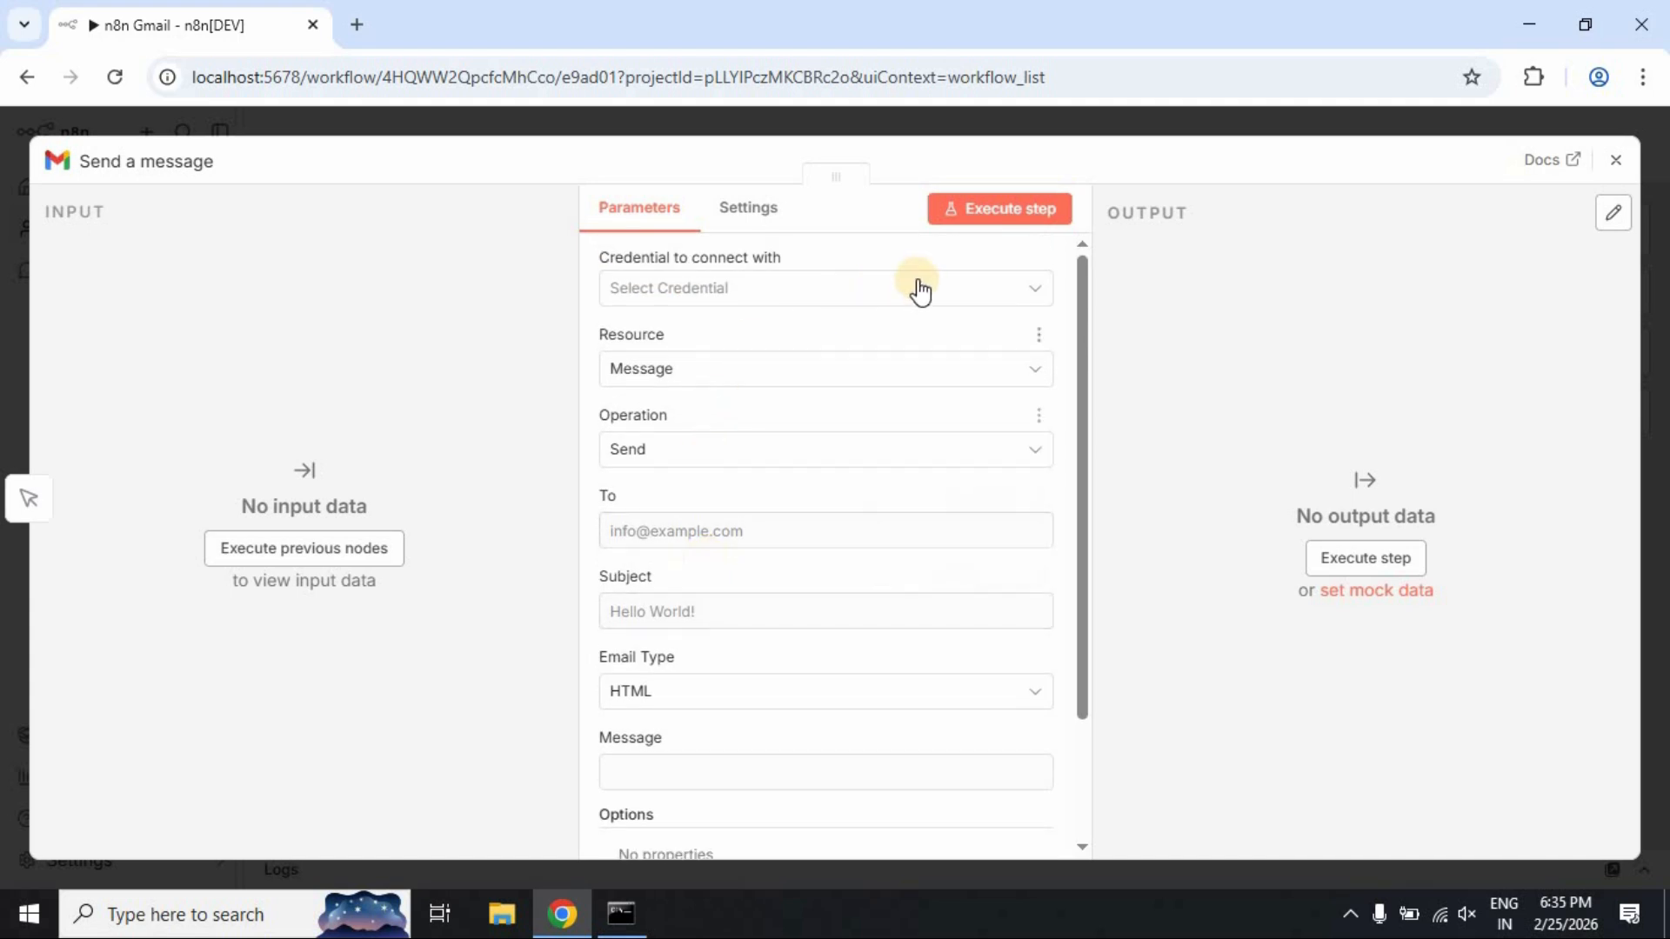
left_click(1035, 291)
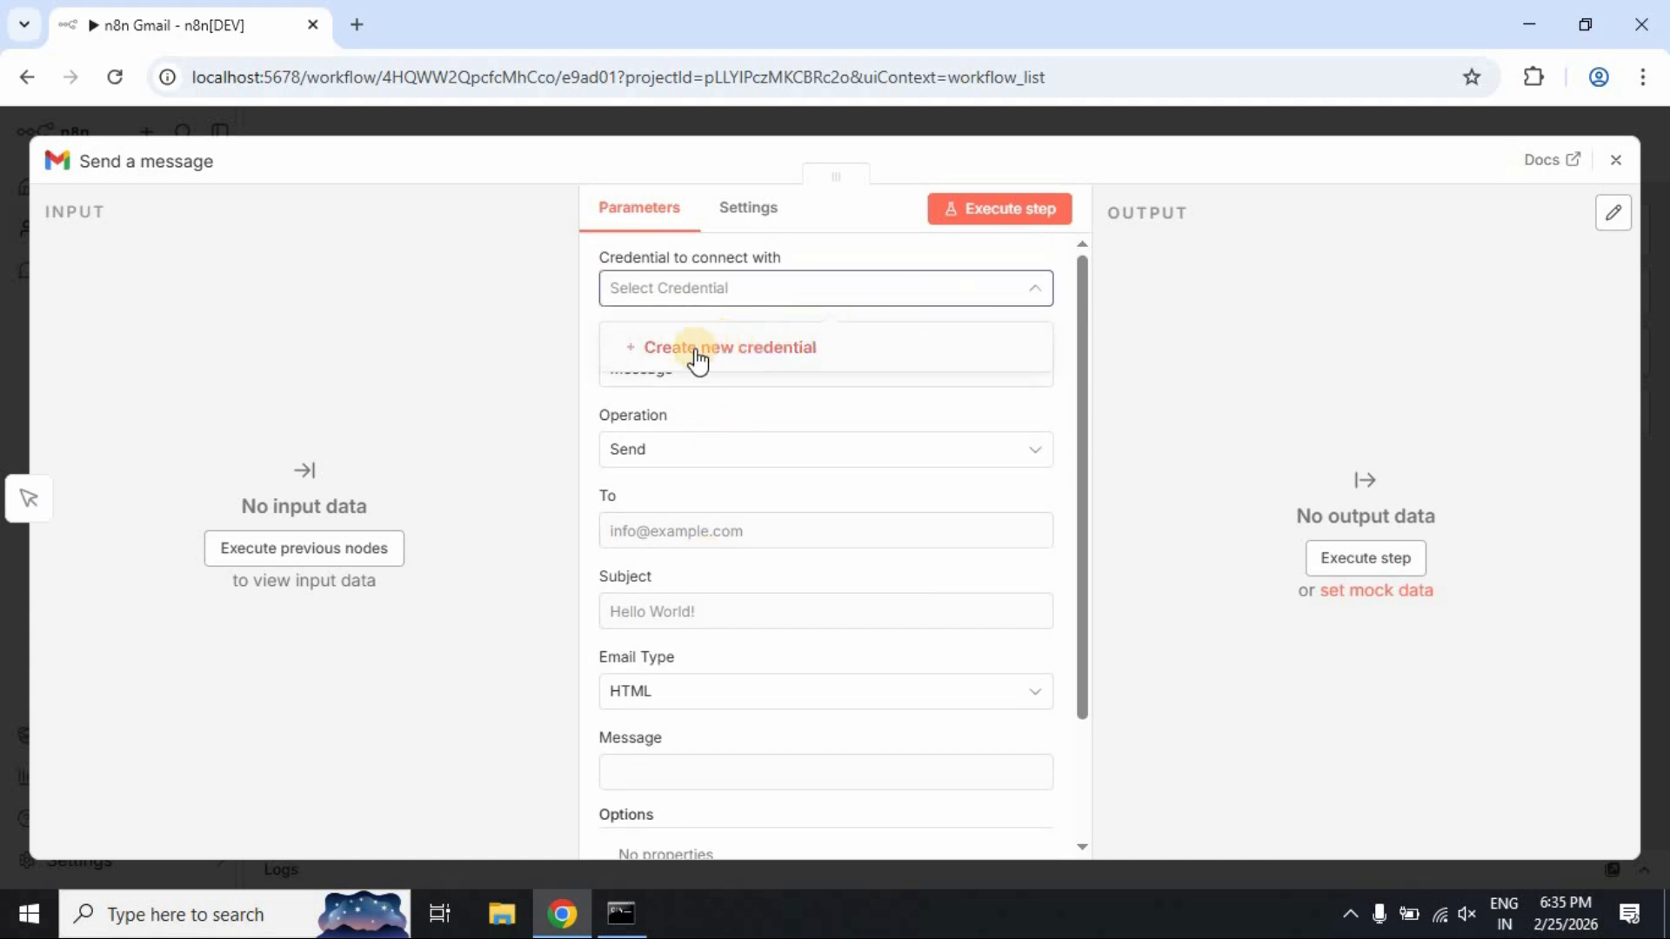
left_click(774, 353)
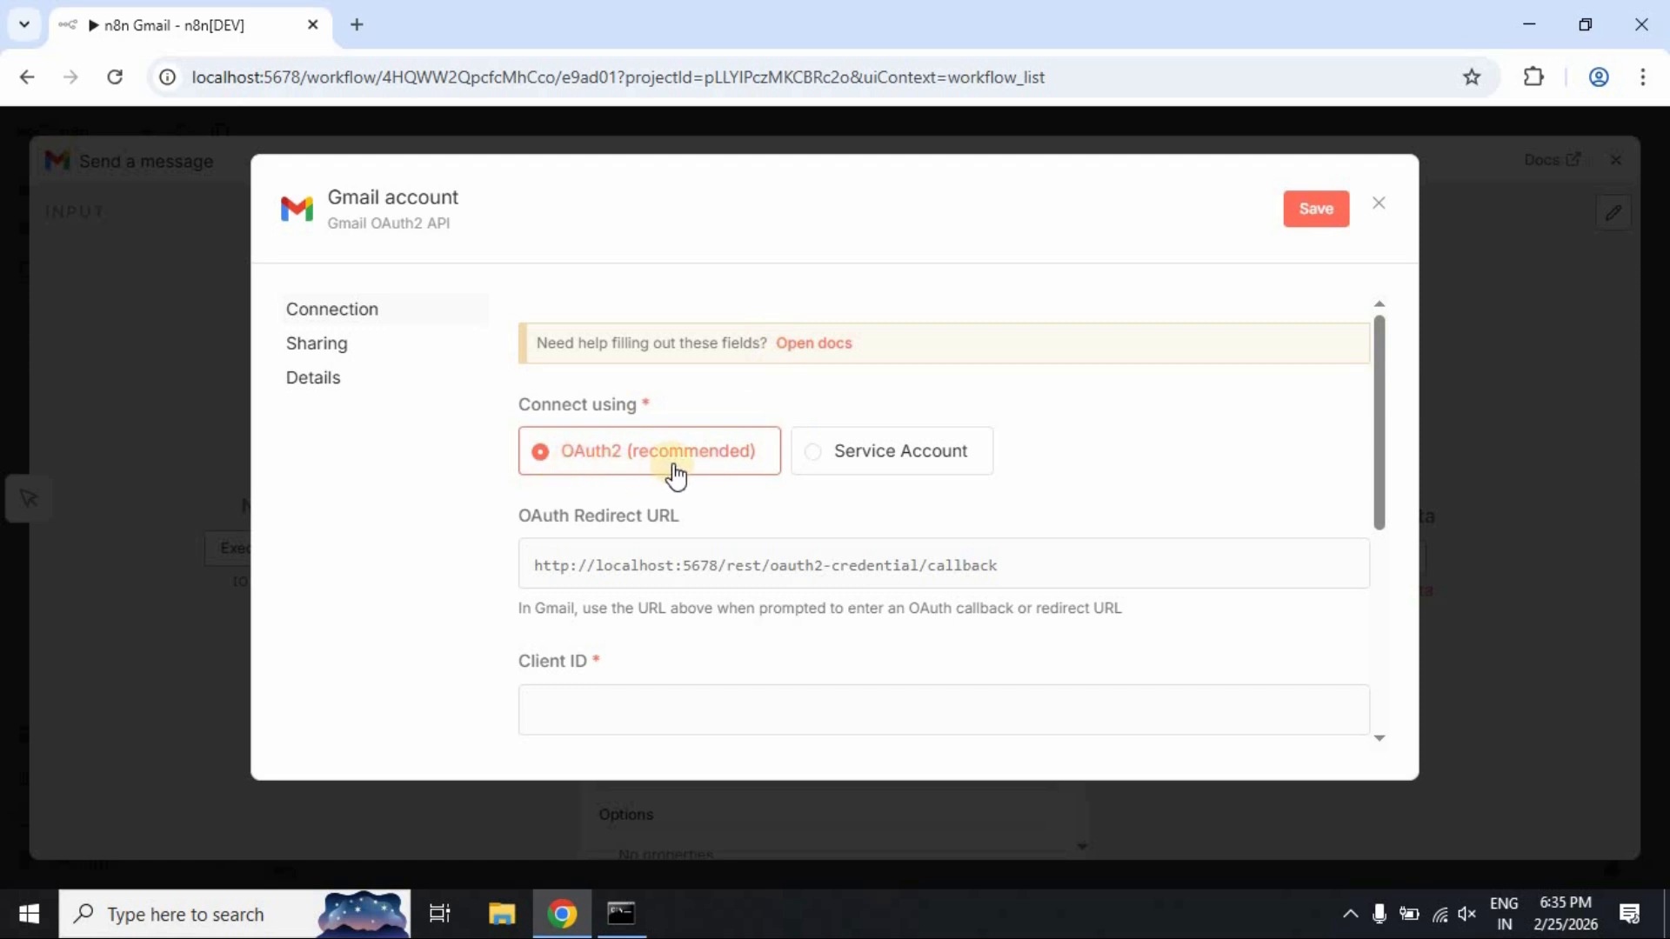
scroll(1126, 426, "down", 5)
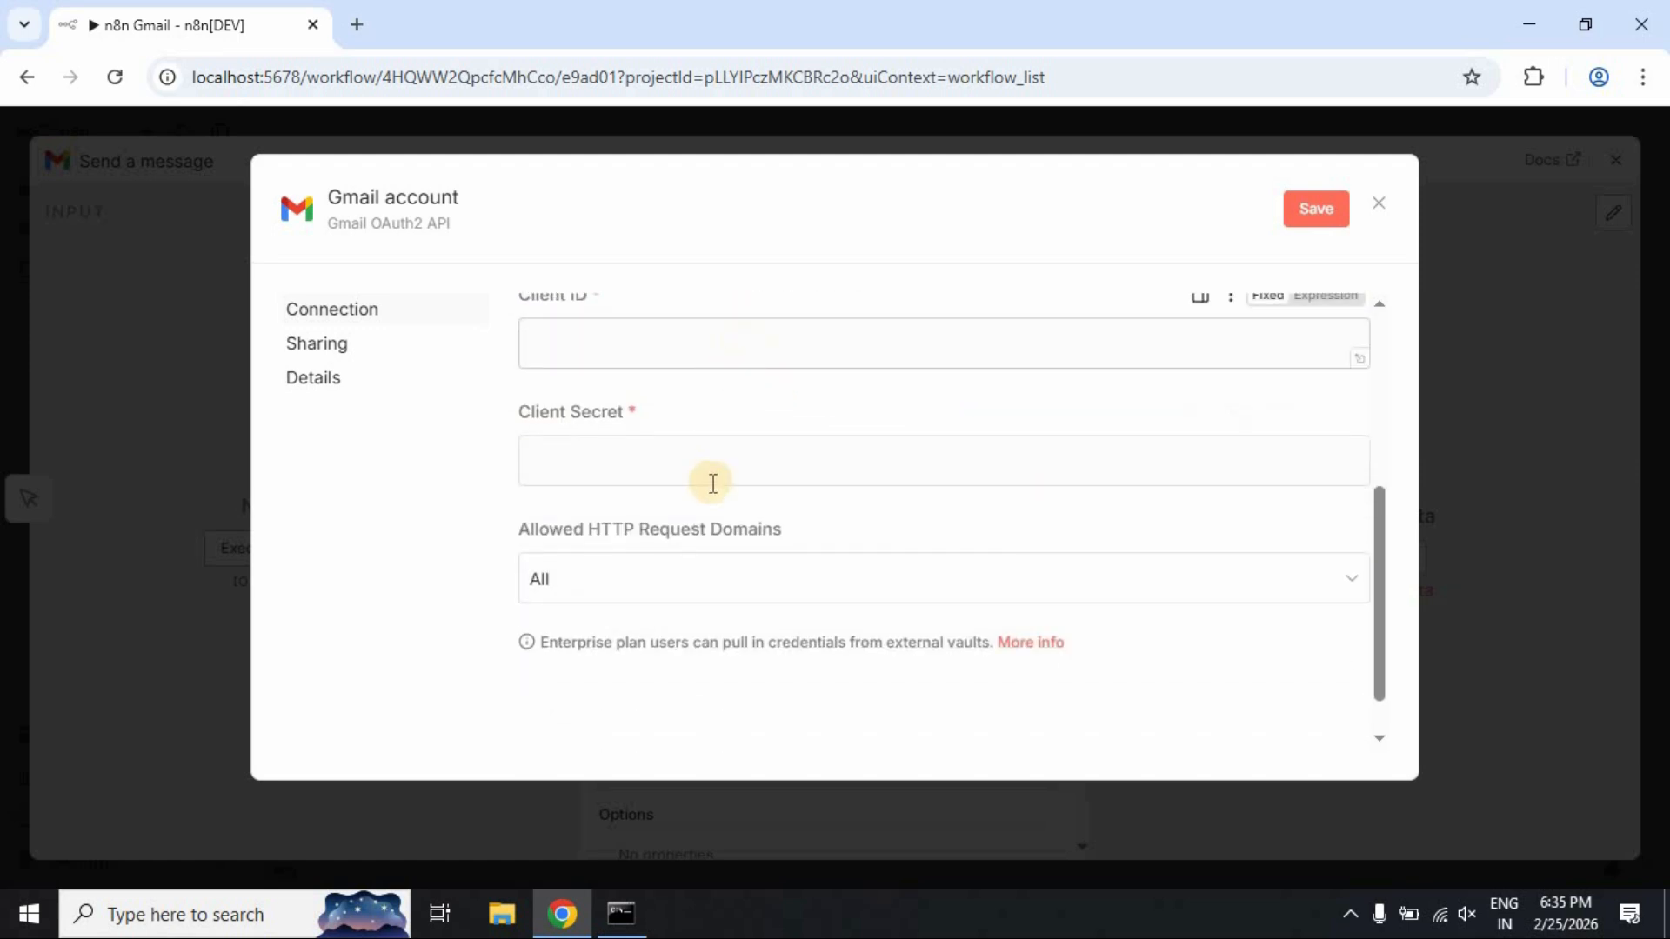
scroll(920, 556, "down", 1)
scroll(890, 637, "up", 5)
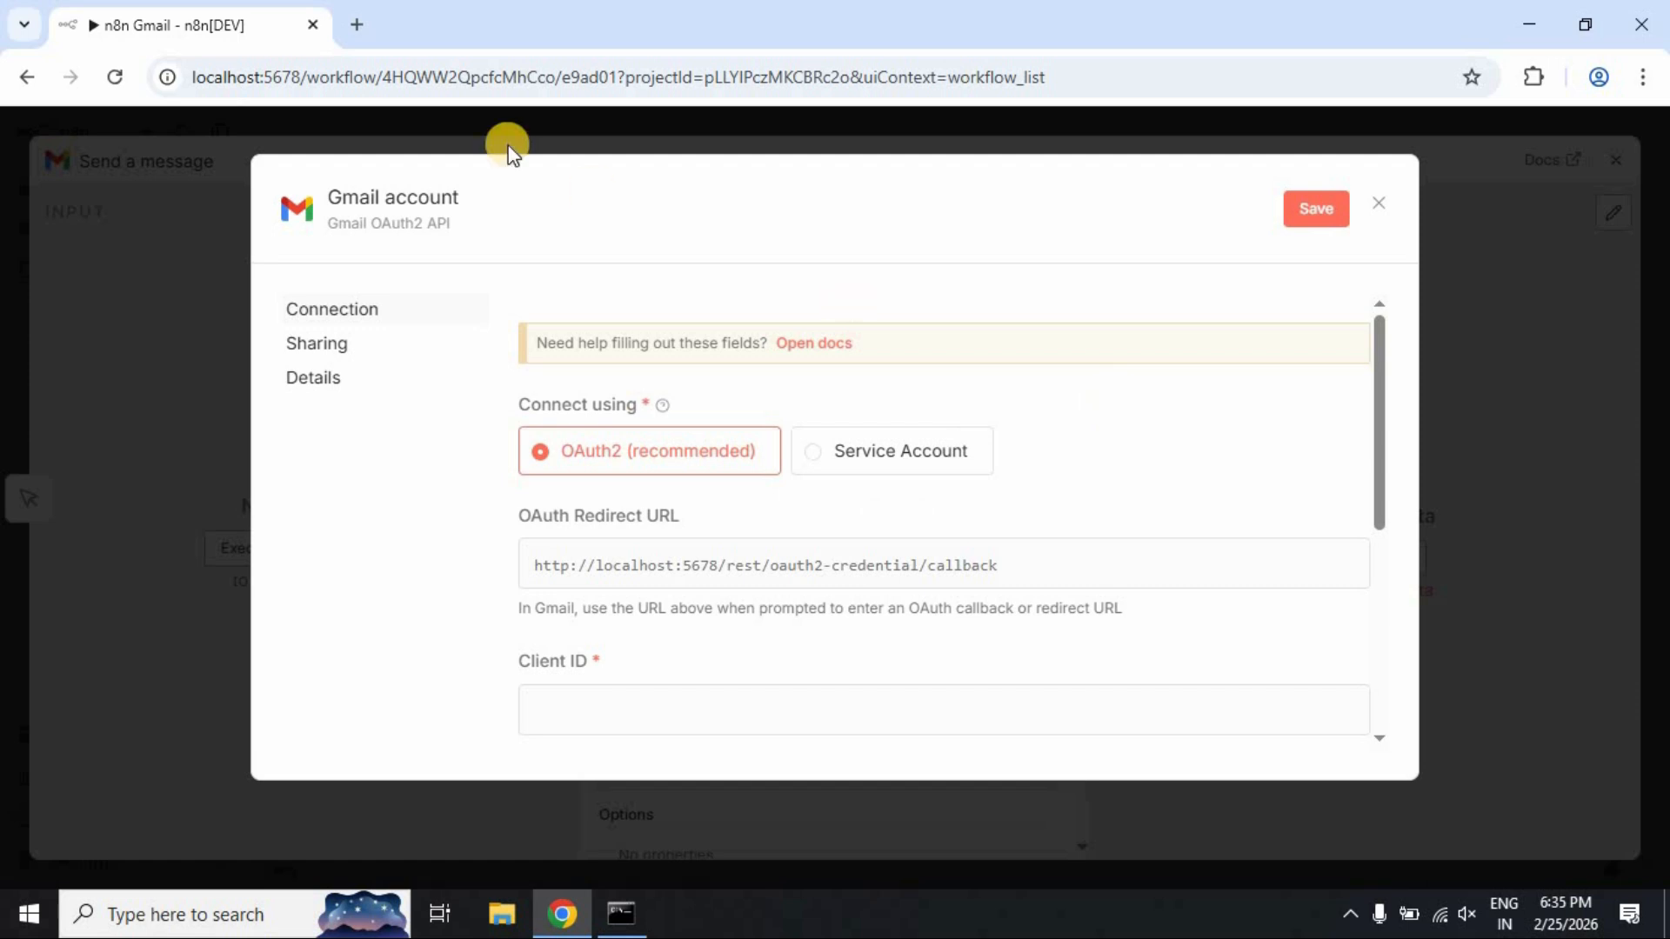
left_click(358, 23)
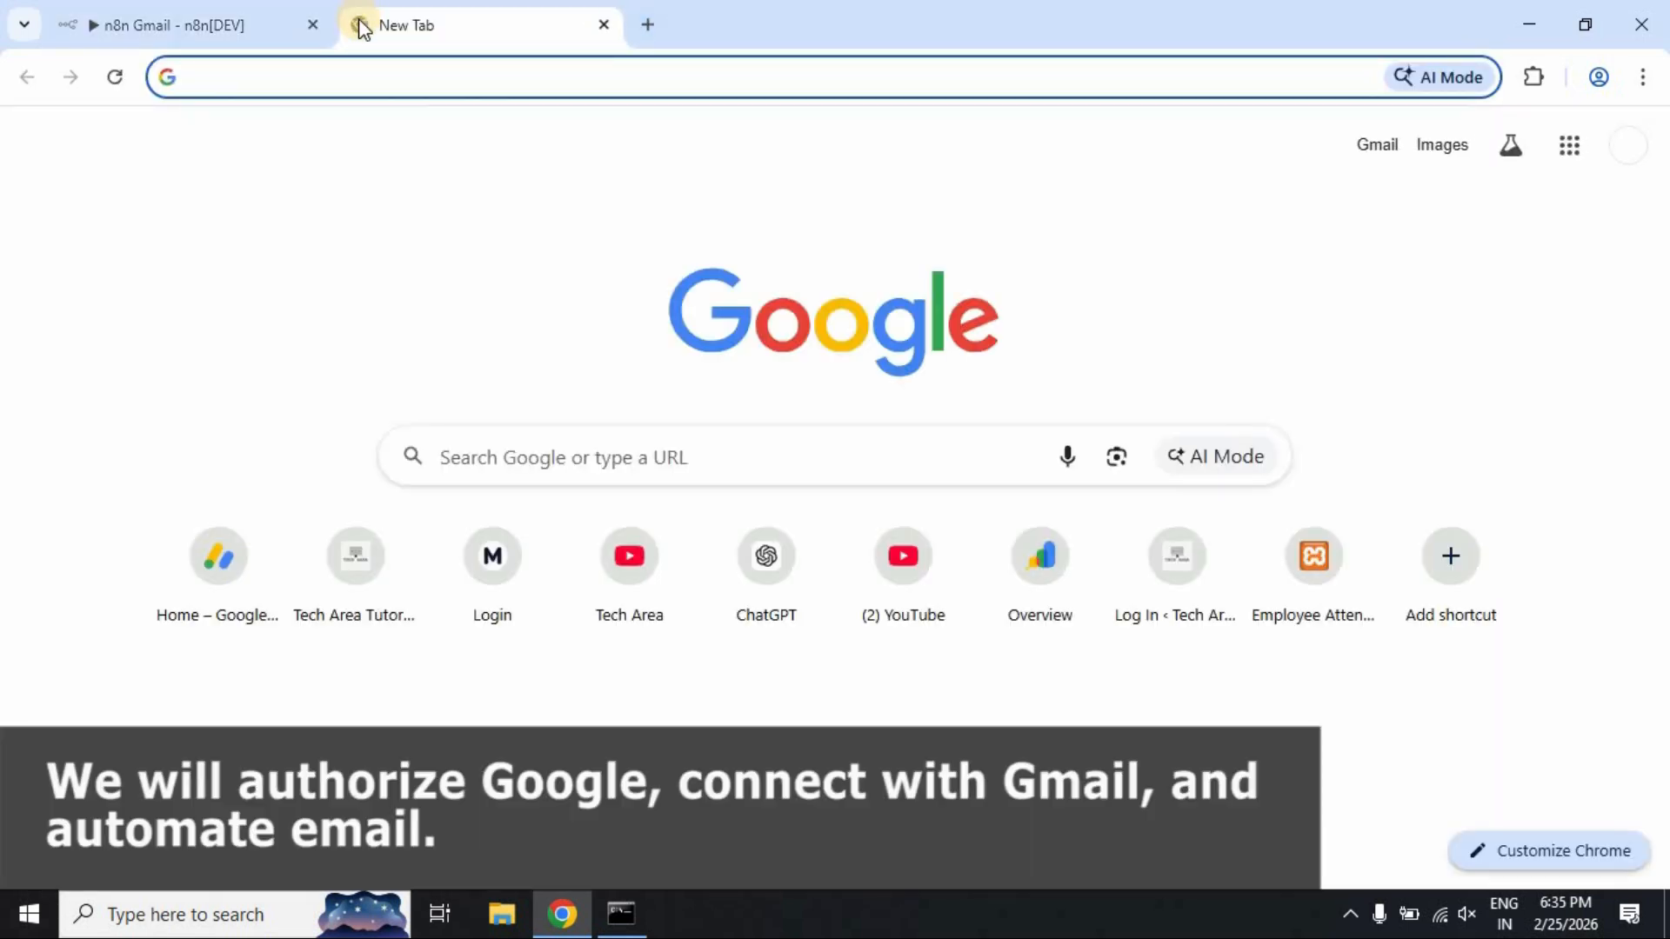
Go to the Google Cloud console and create a new project named n8n-Gmail
type("cons")
key("Return")
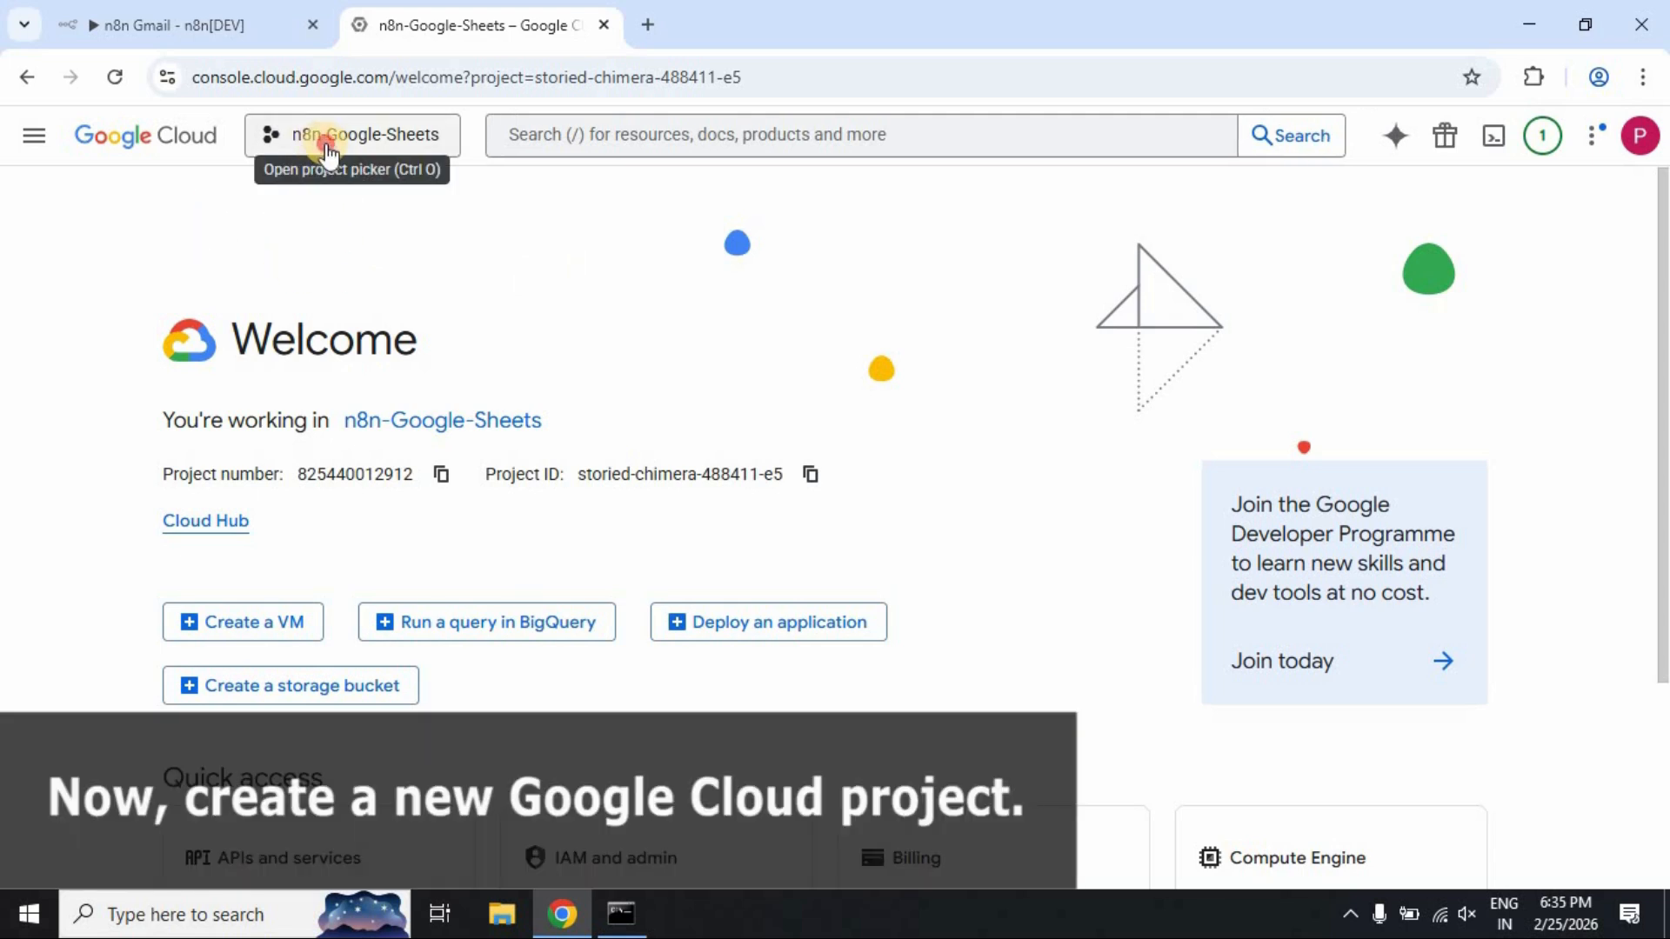
left_click(326, 143)
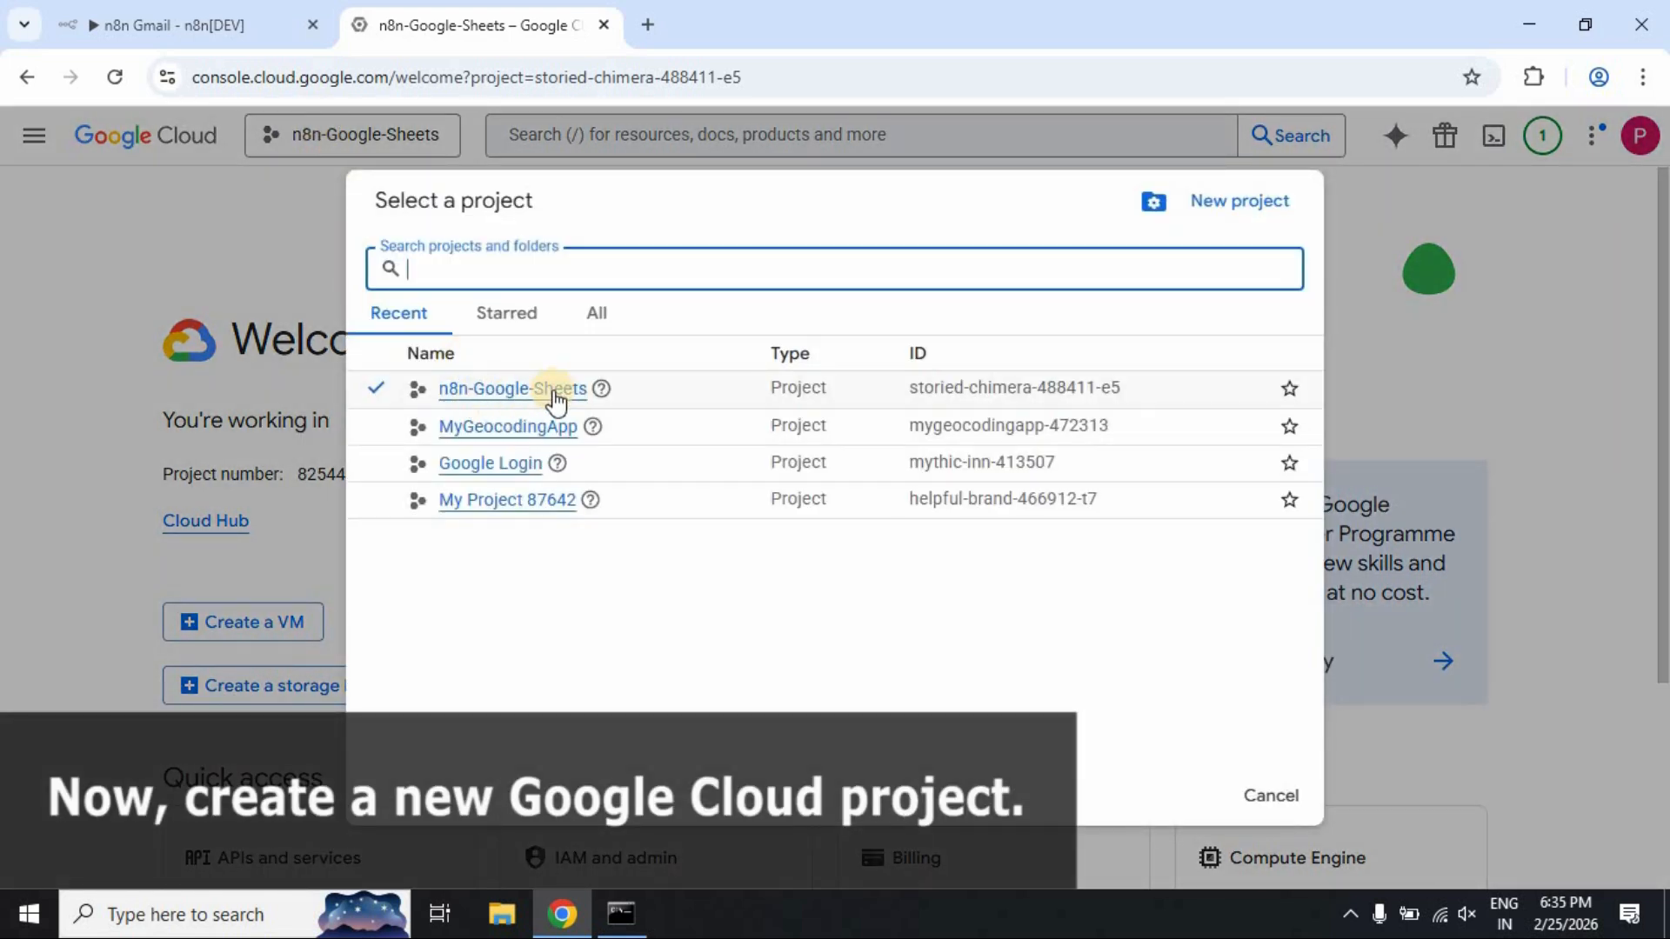
left_click(1233, 203)
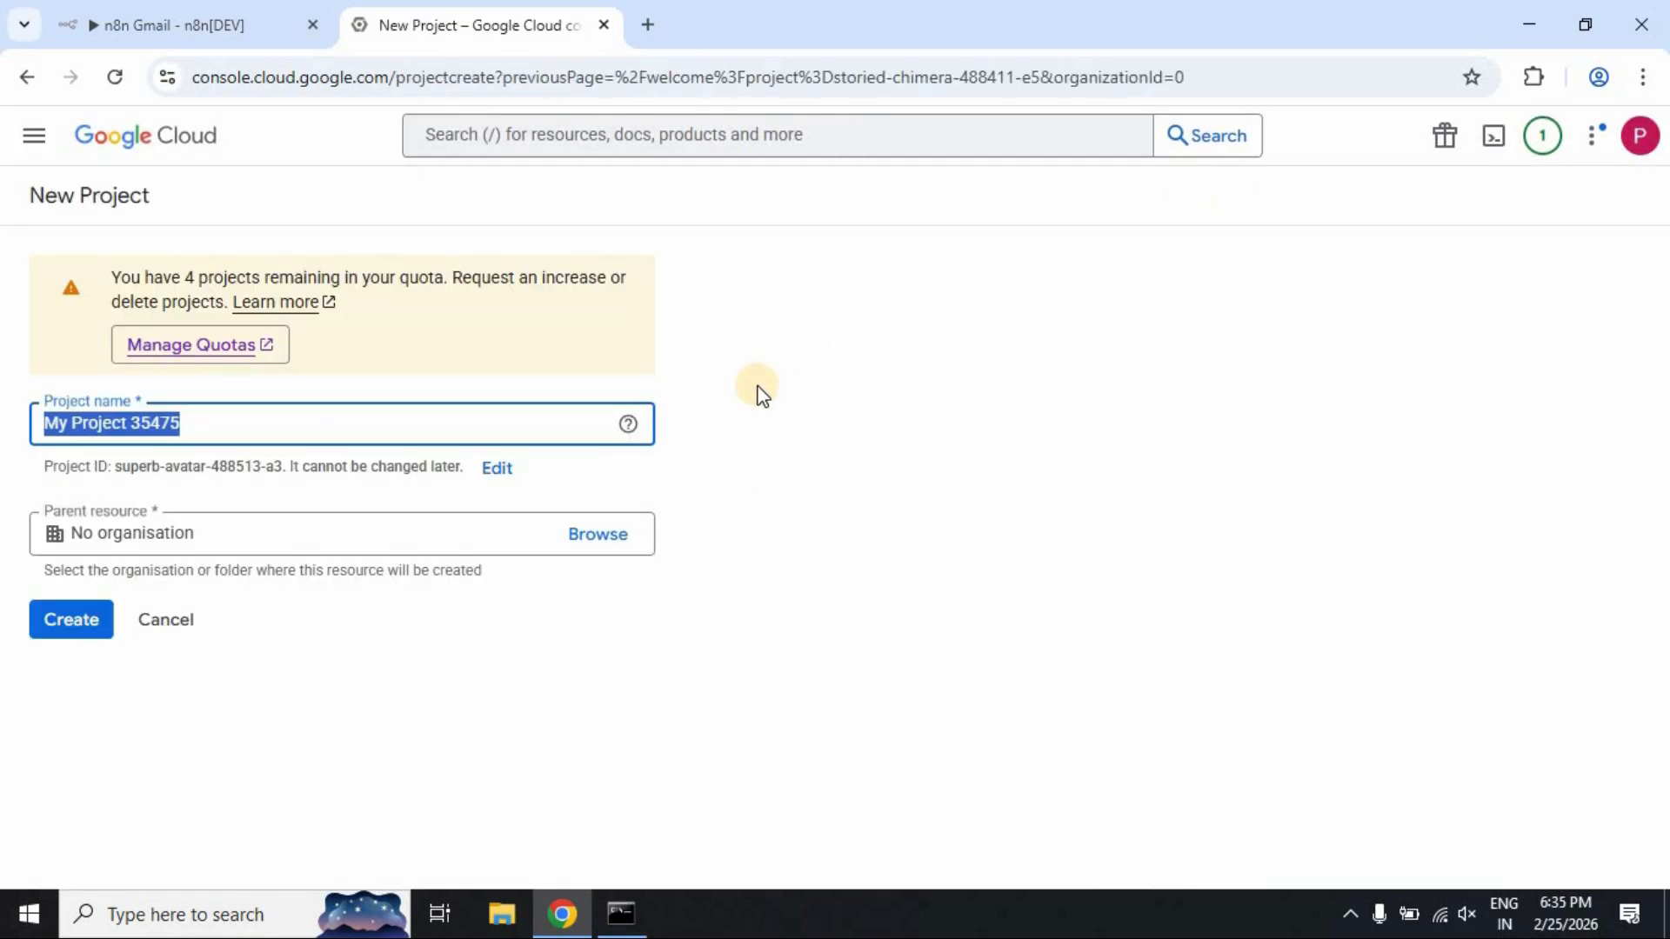
type("n8n")
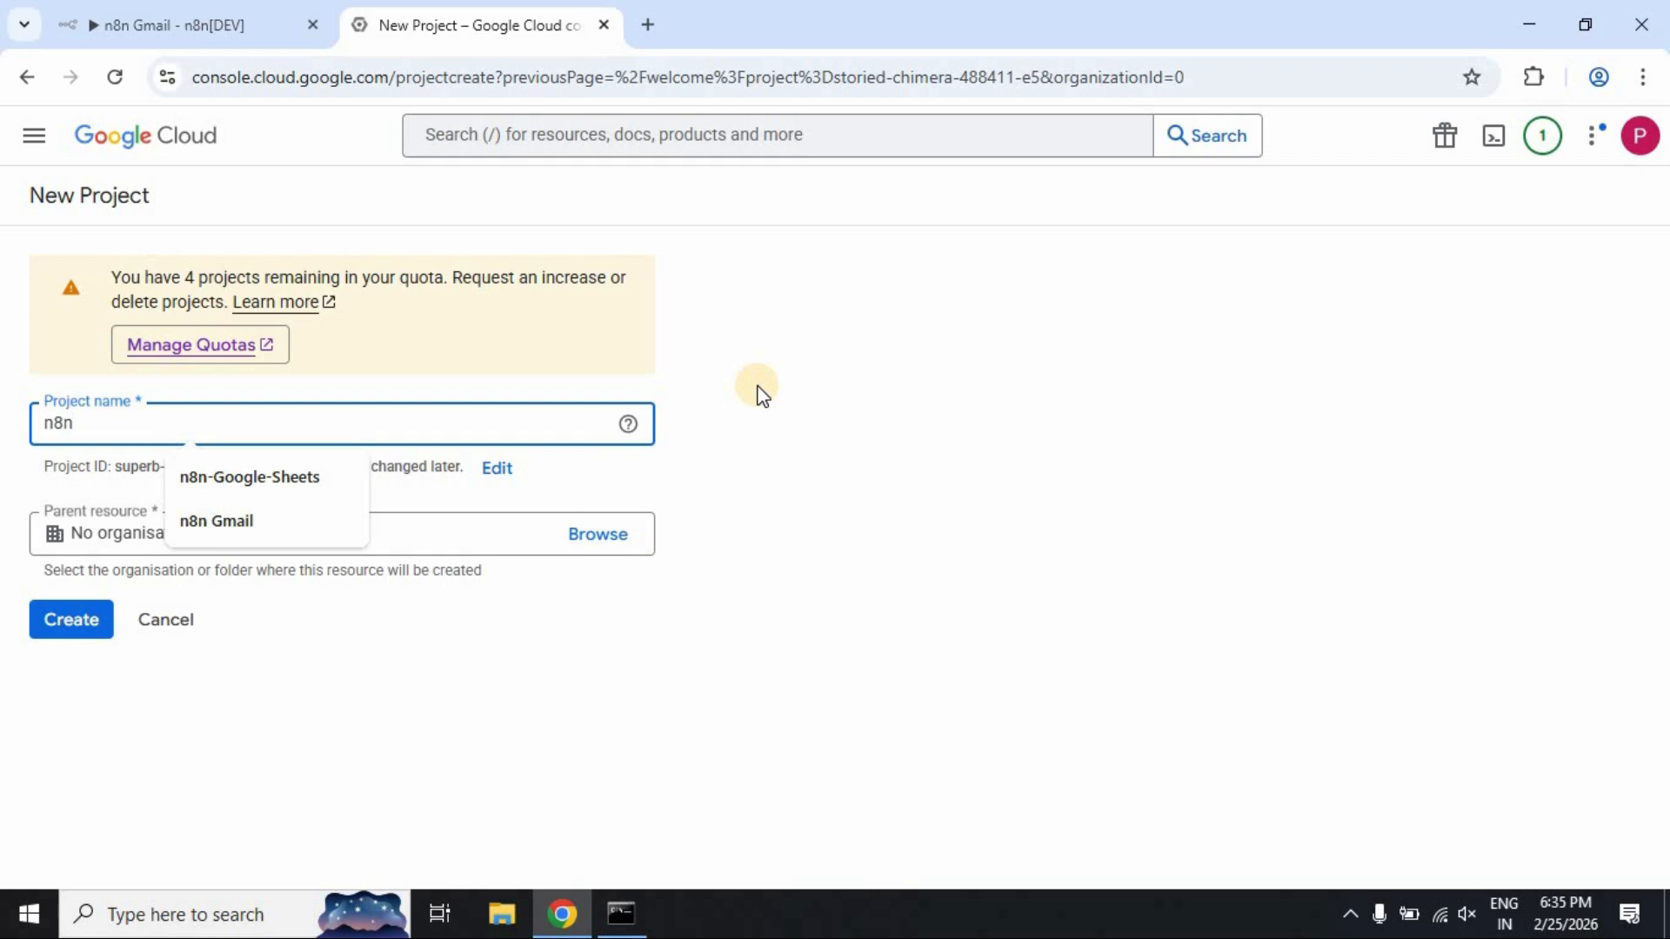
type("-G")
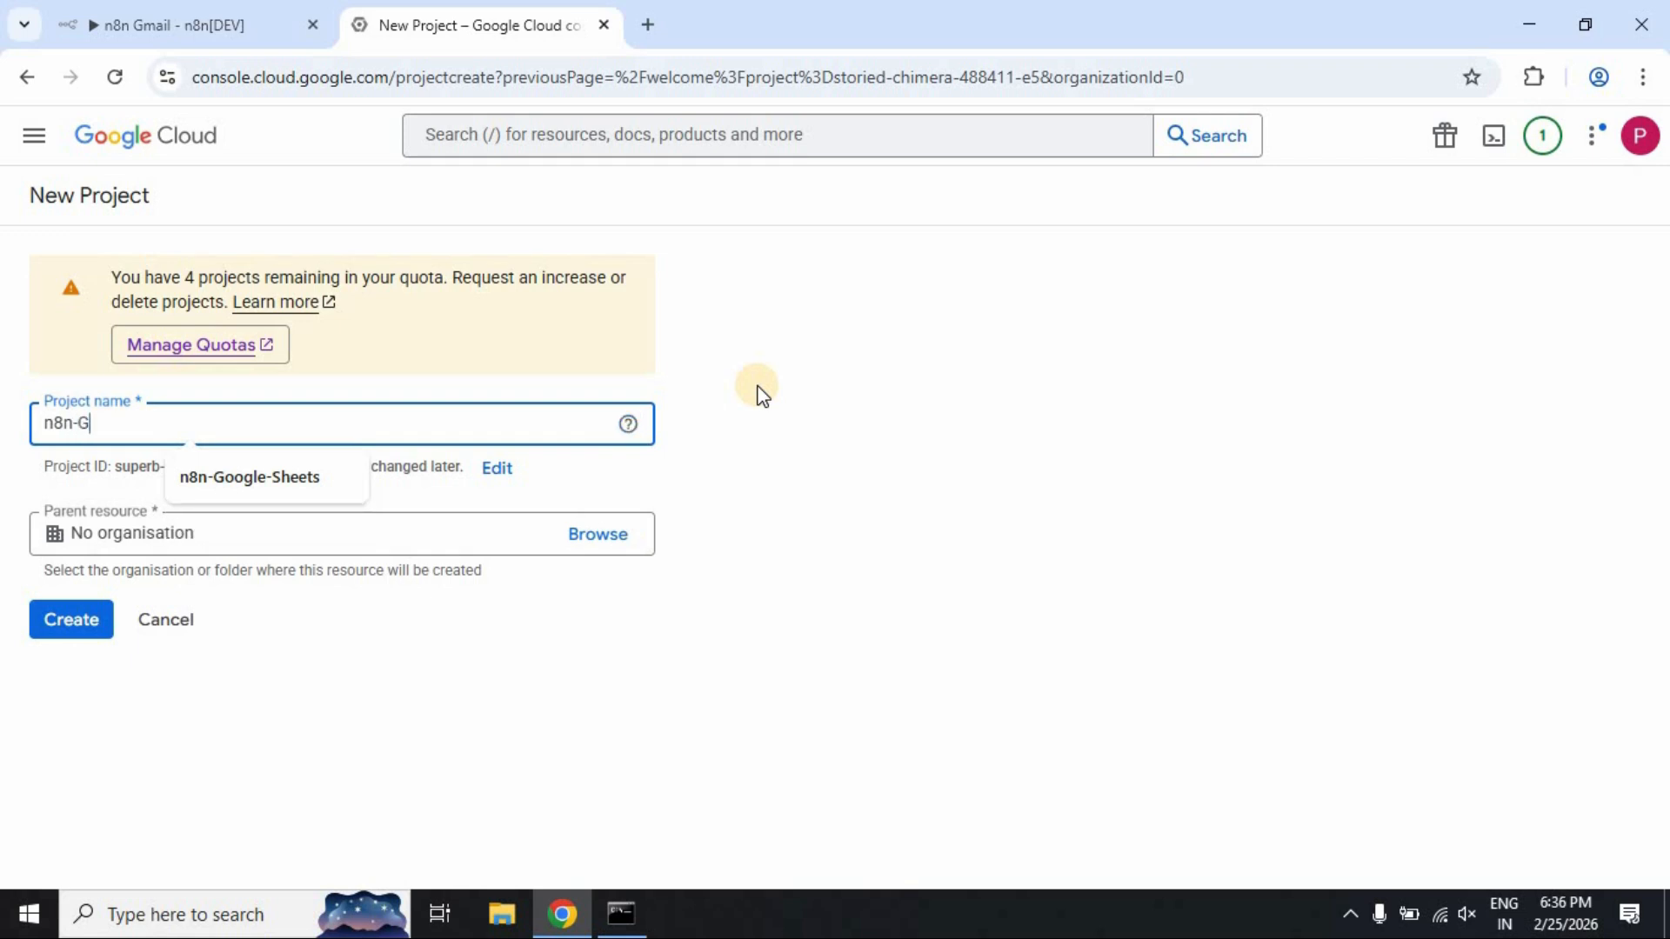
type("mail")
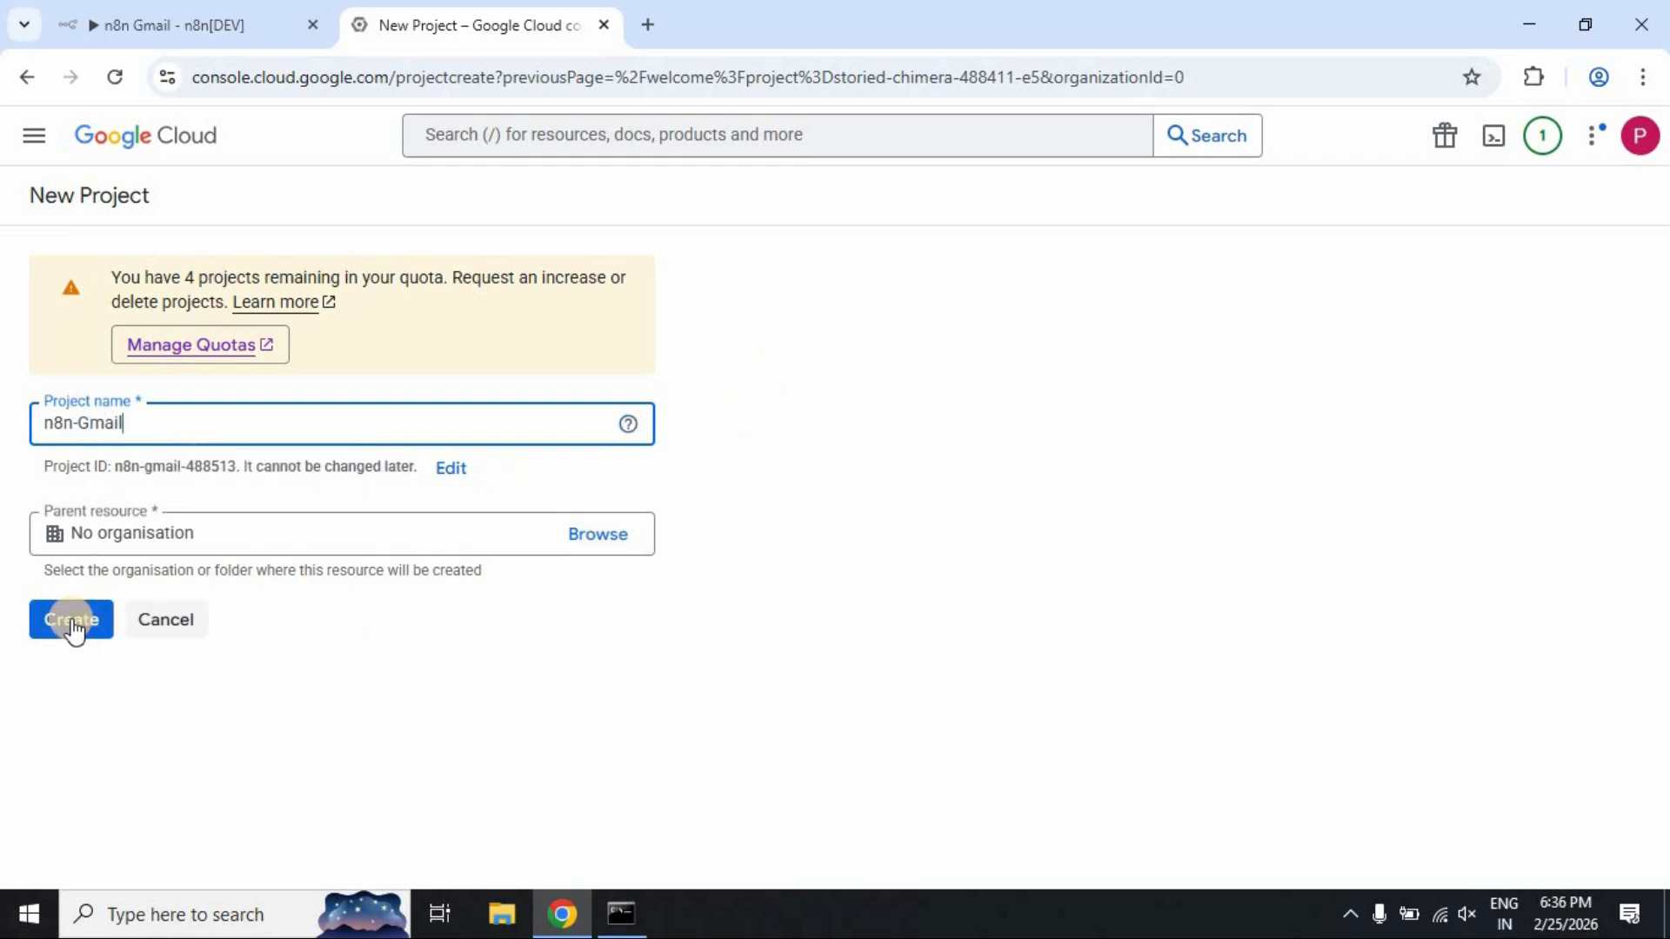
left_click(70, 619)
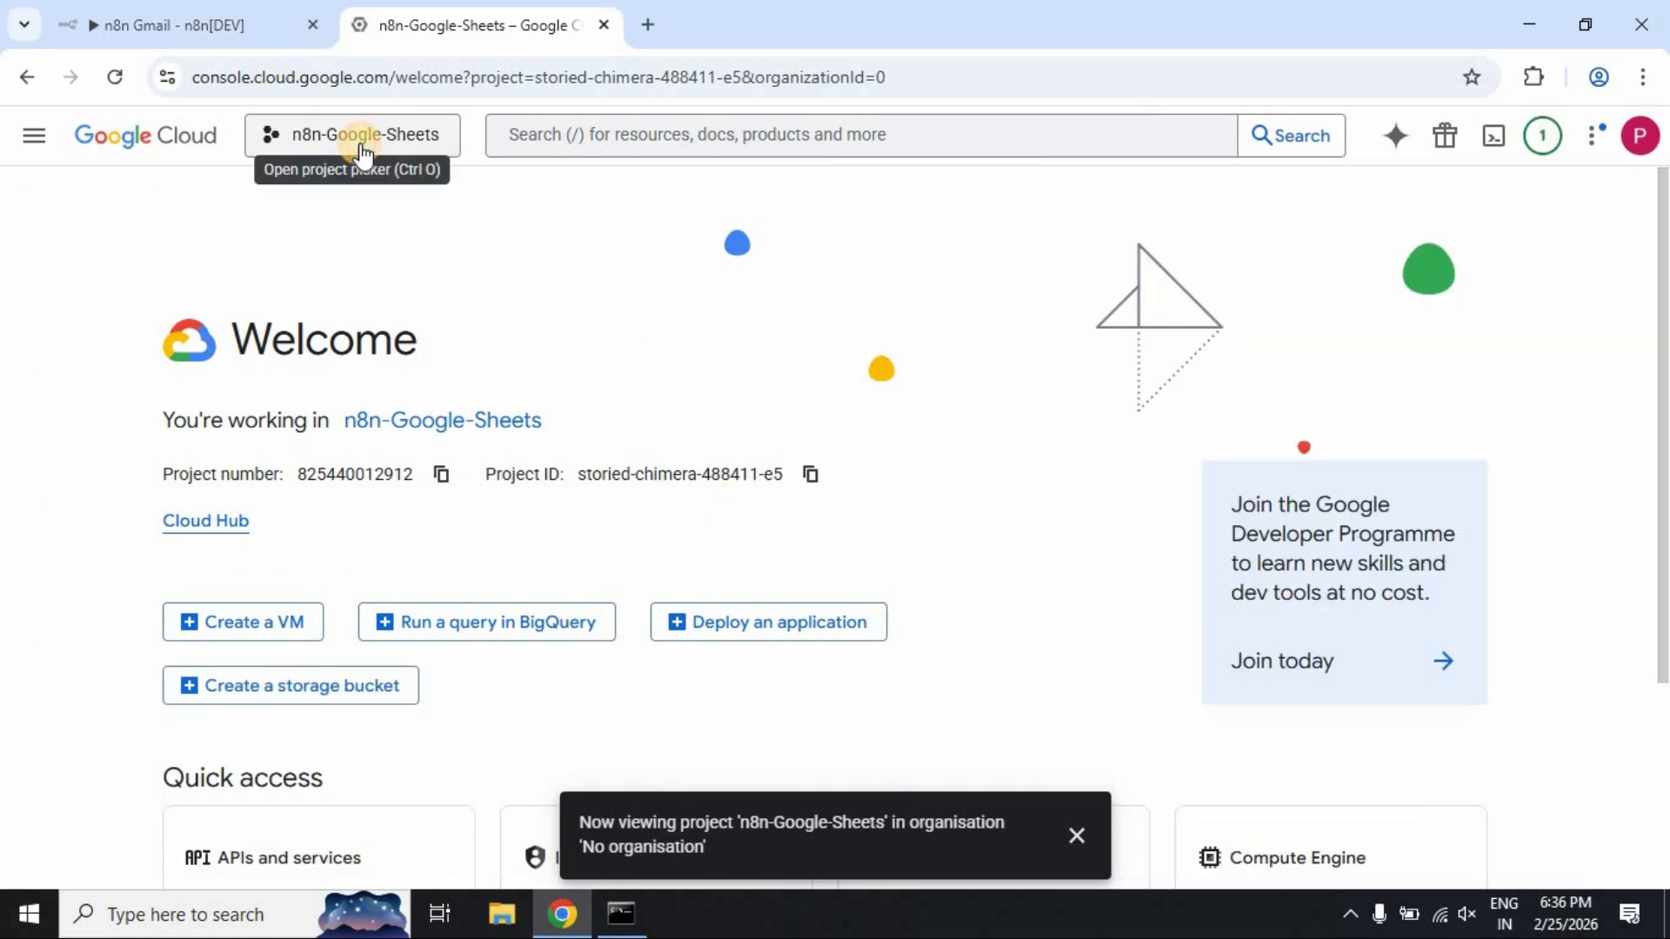
Switch to the n8n-Gmail project and open the APIs and services dashboard
left_click(361, 148)
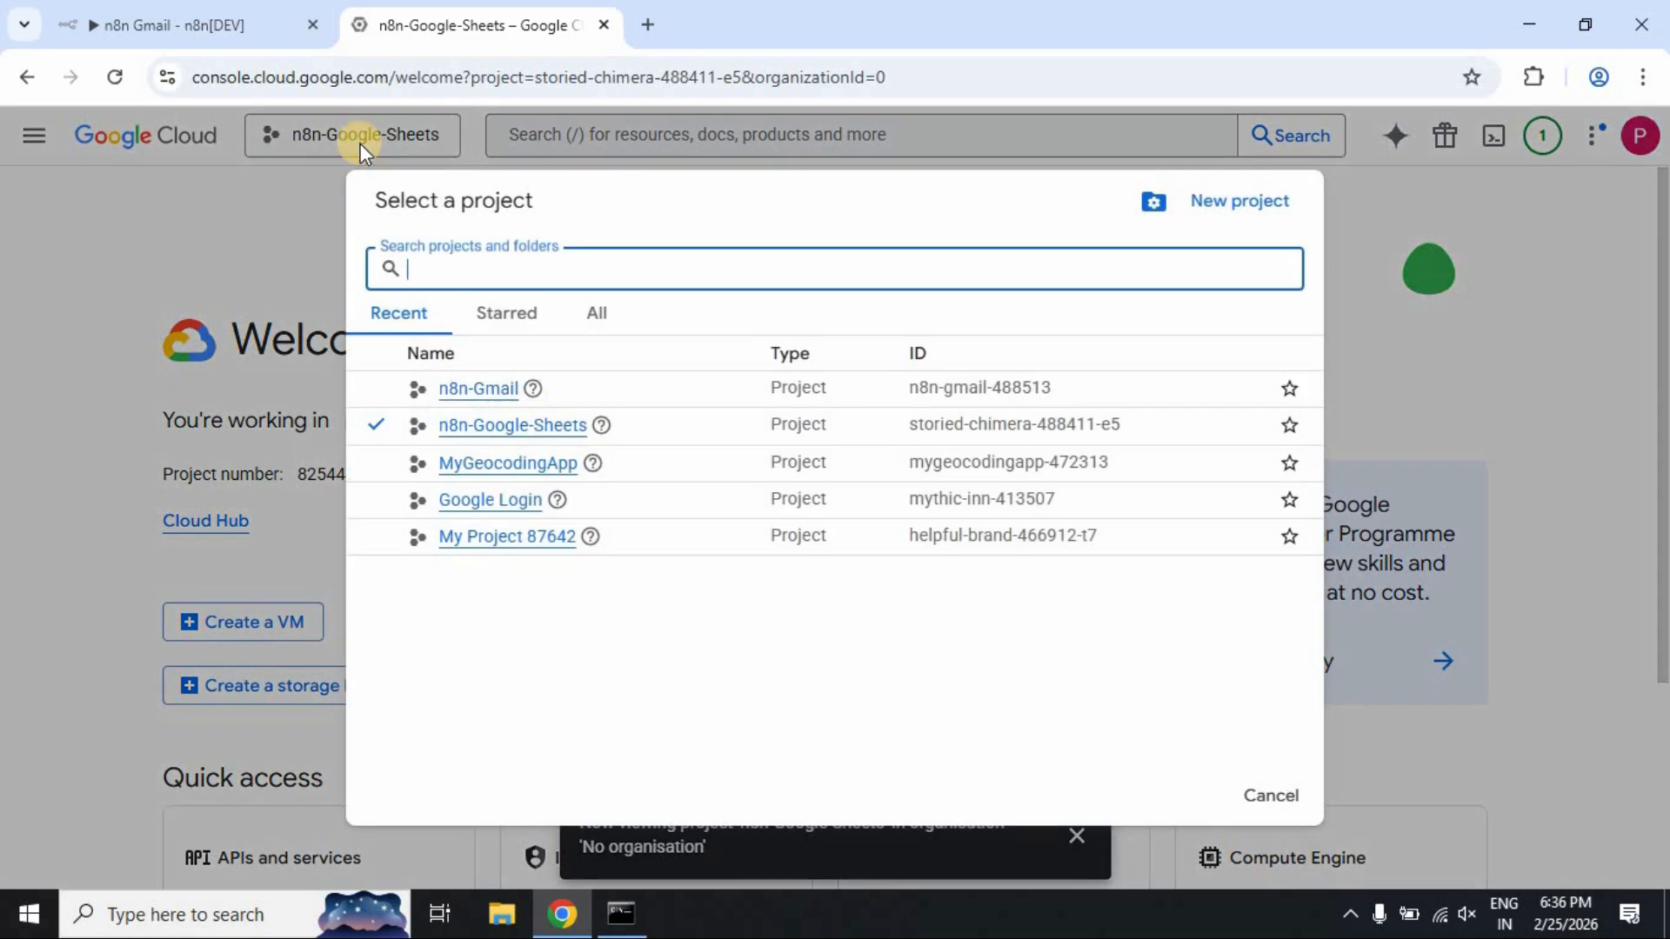
left_click(466, 389)
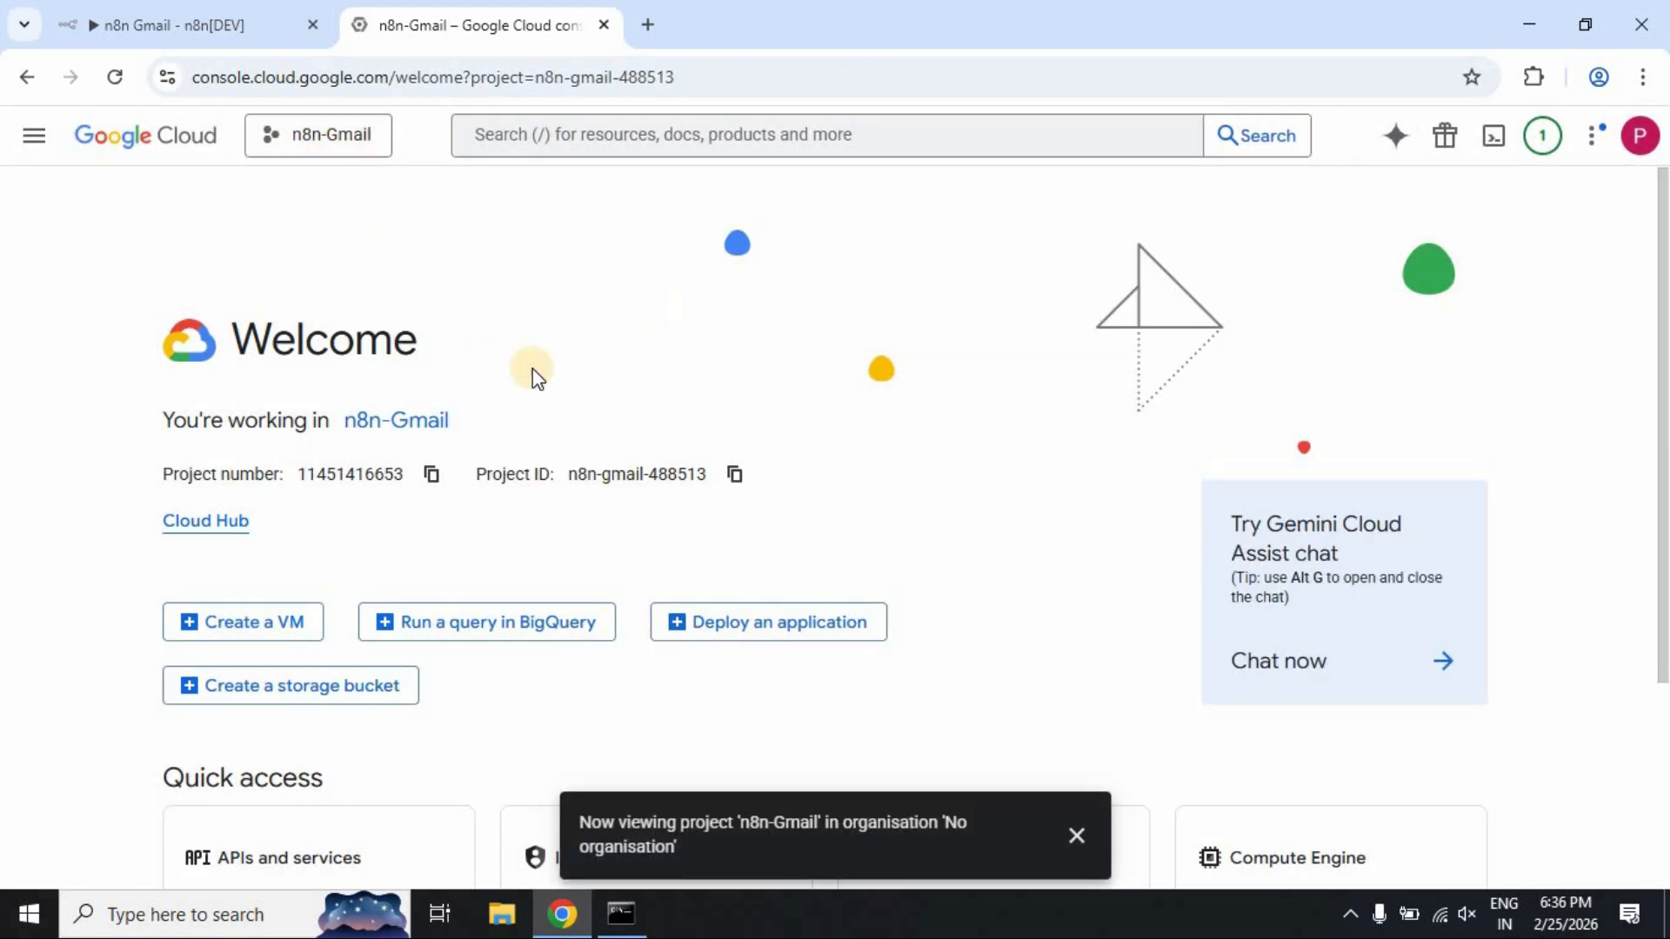
scroll(548, 731, "down", 3)
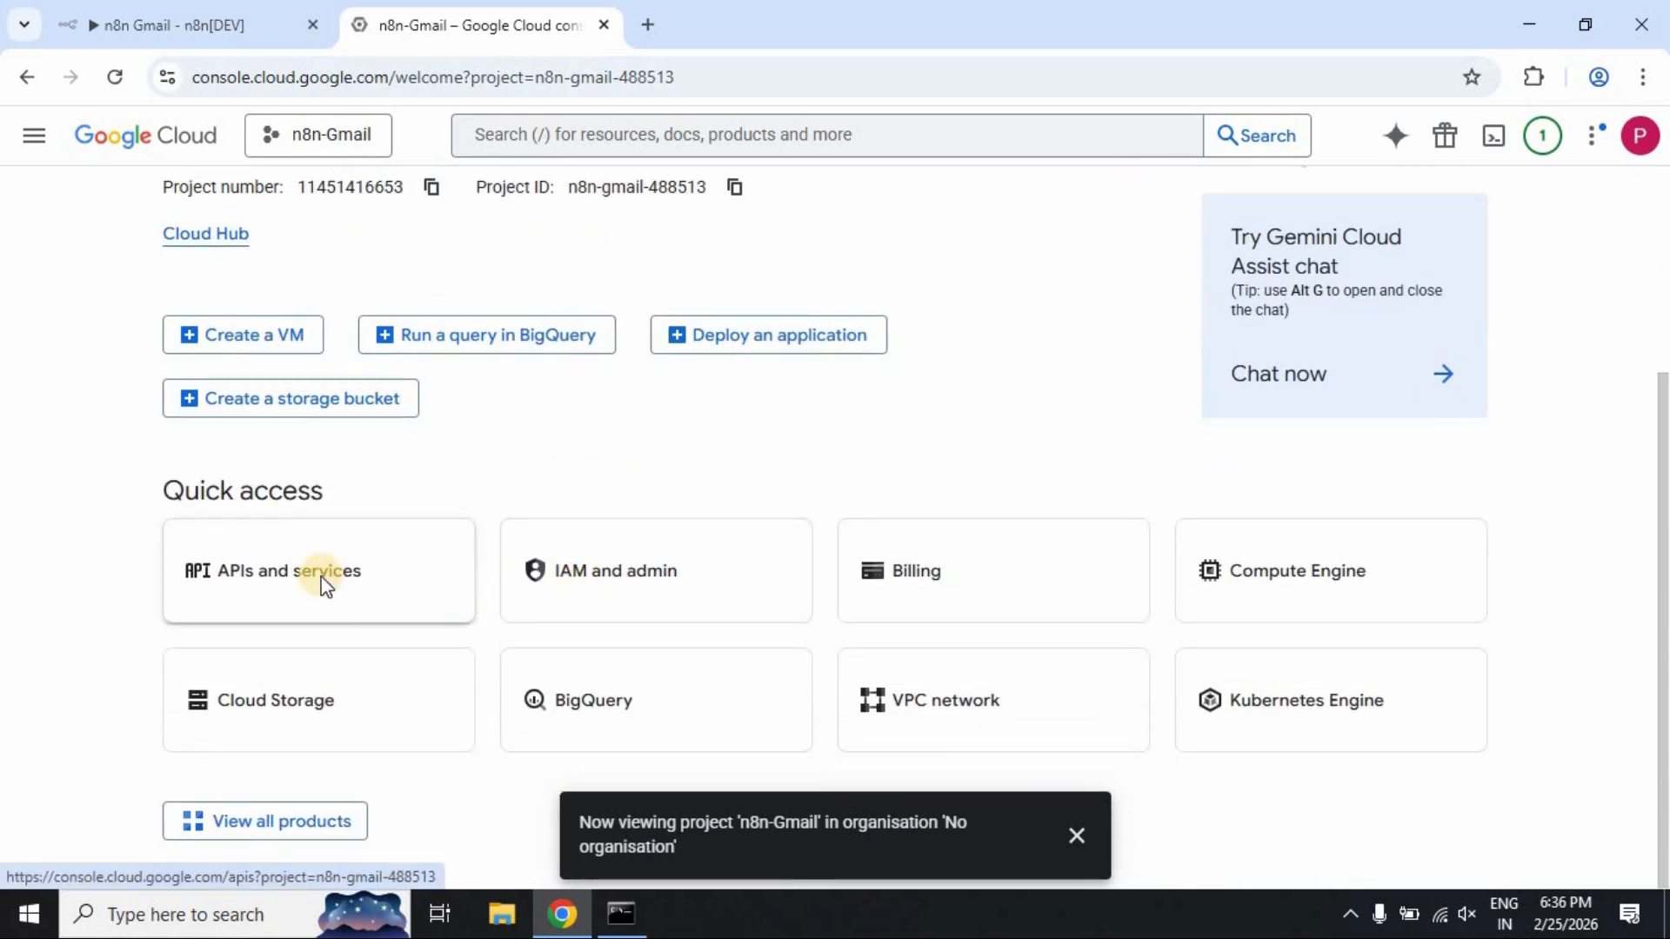
left_click(324, 581)
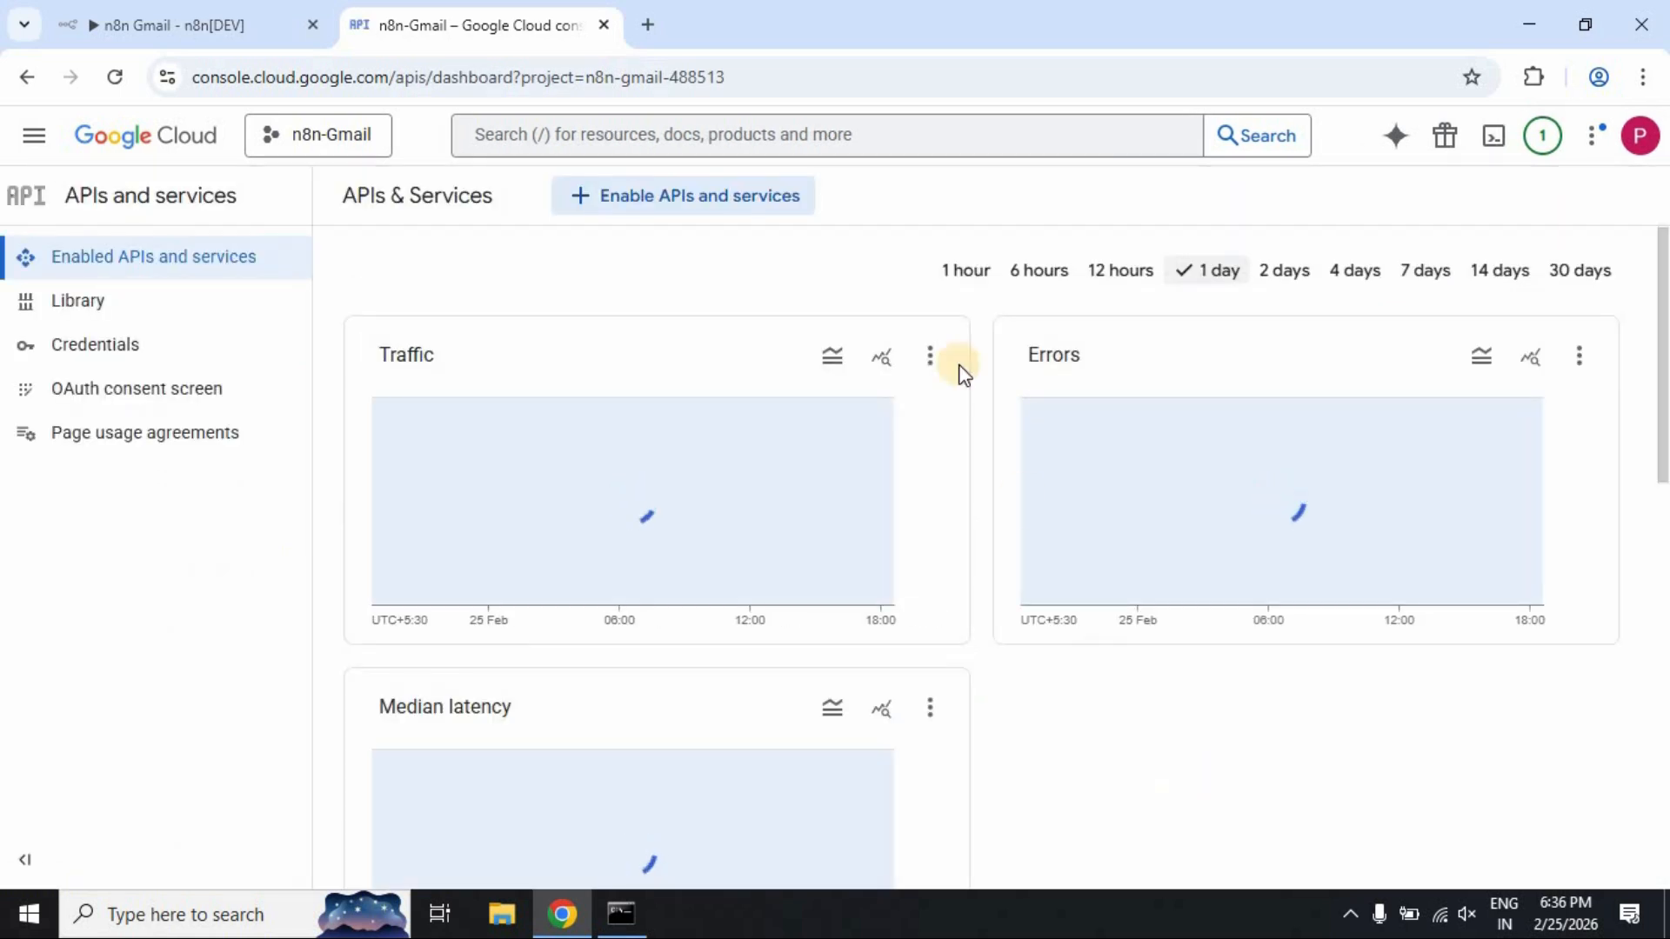
Search for 'gmail api' and enable the Gmail API for the project
left_click(794, 128)
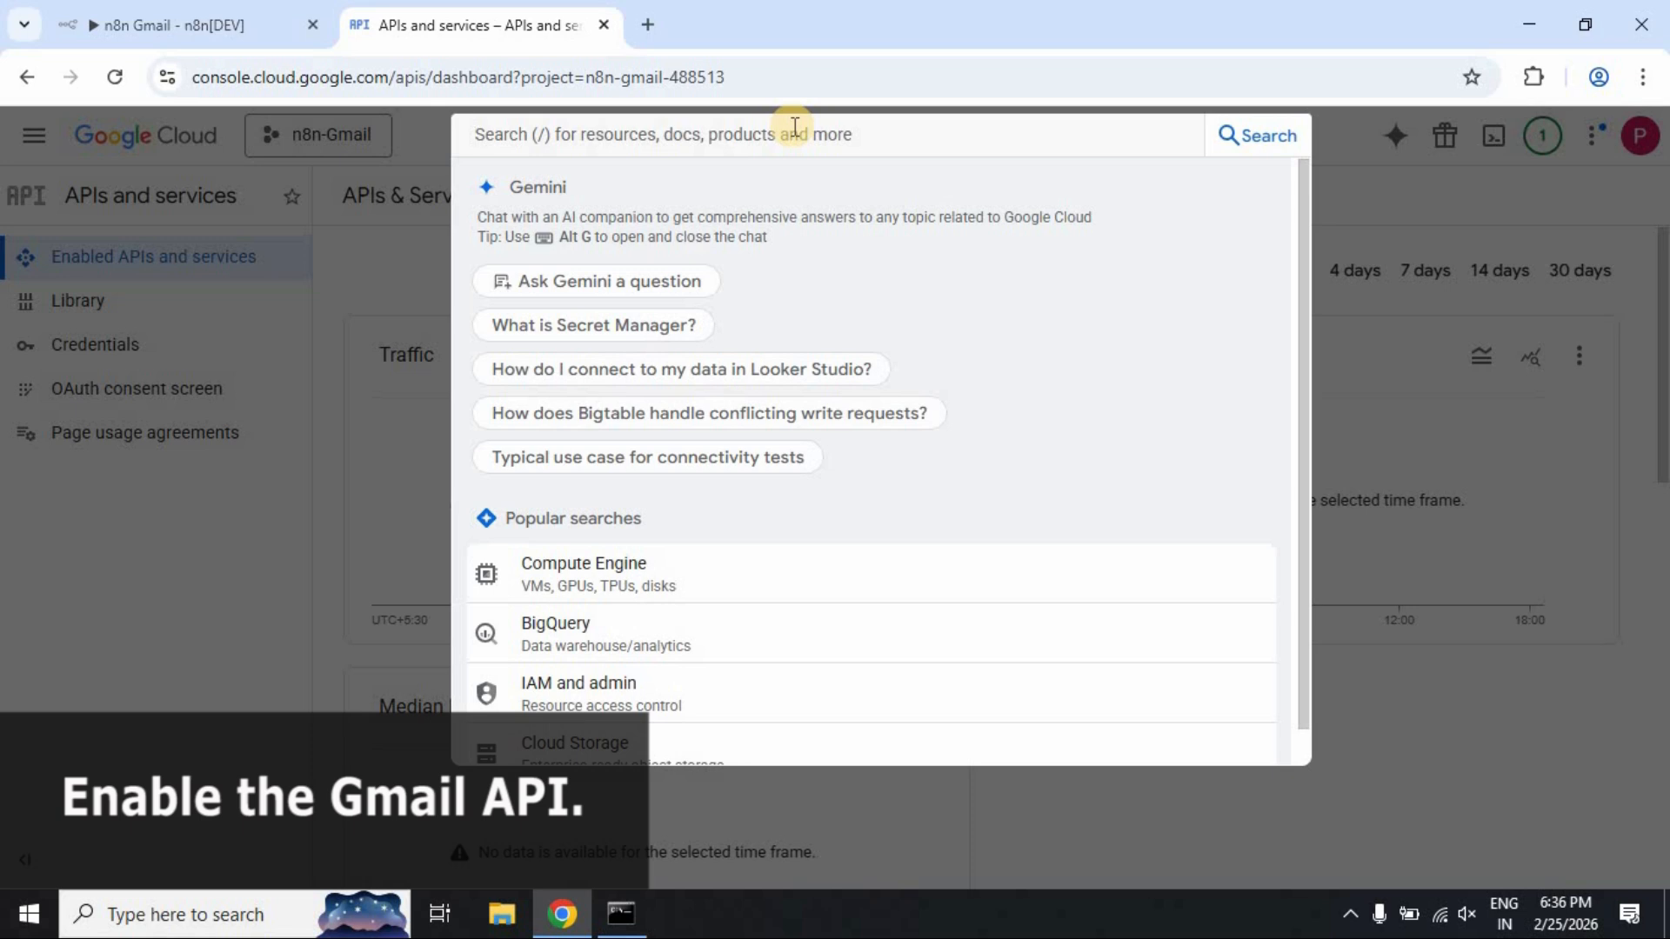
type("gmail ")
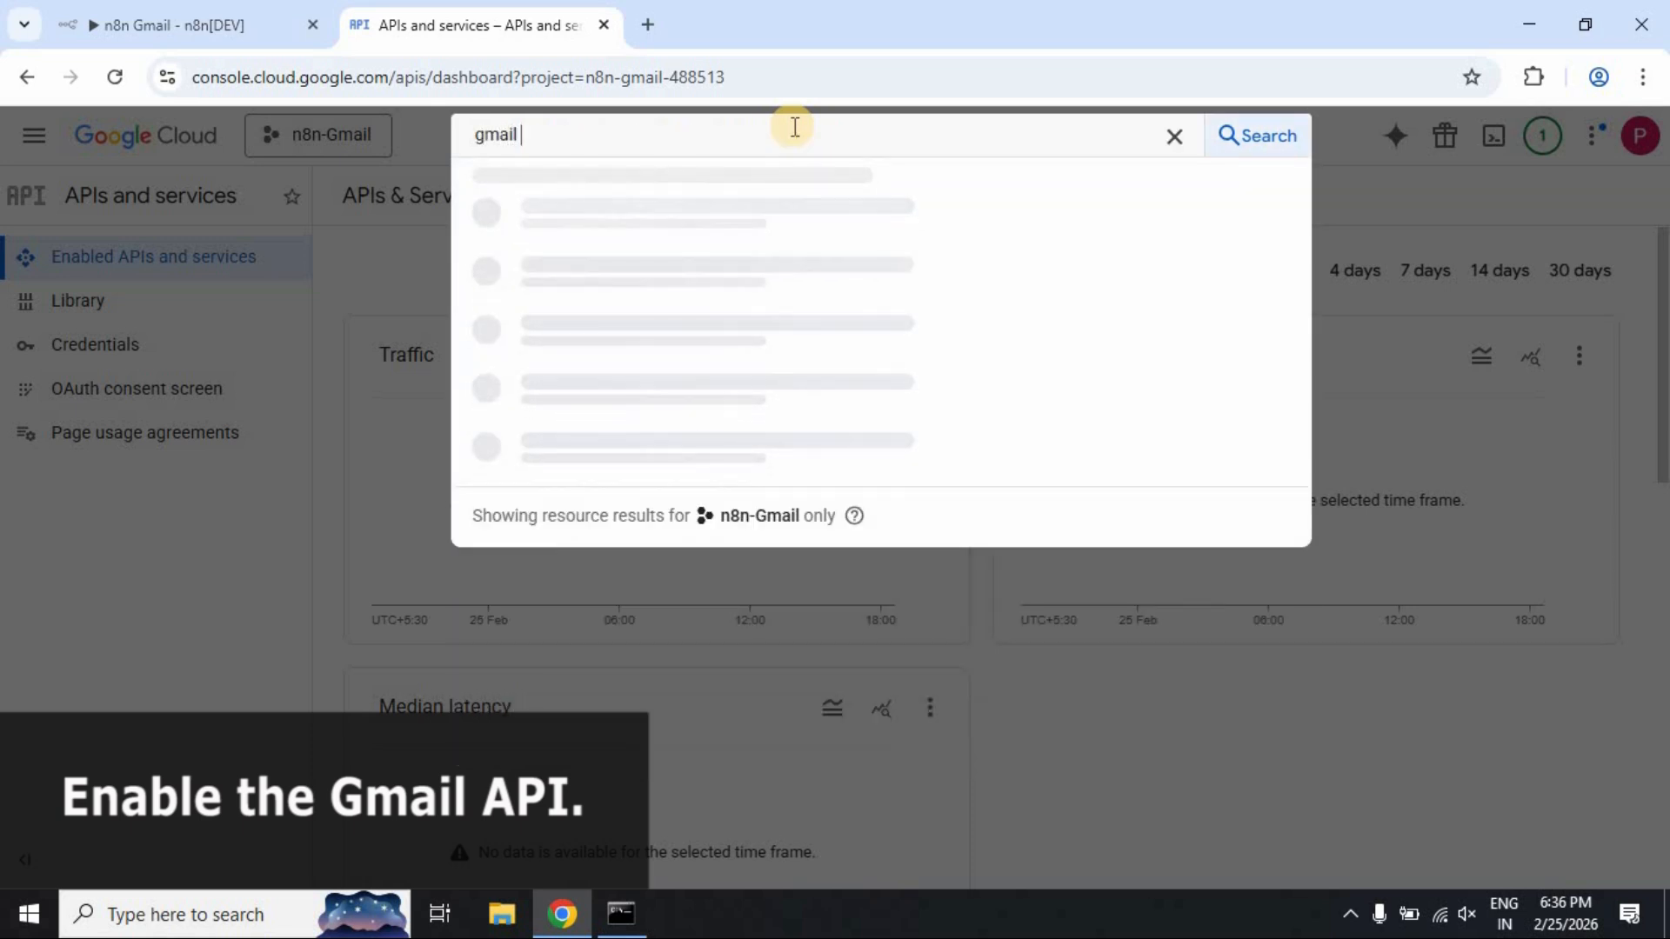
type("api")
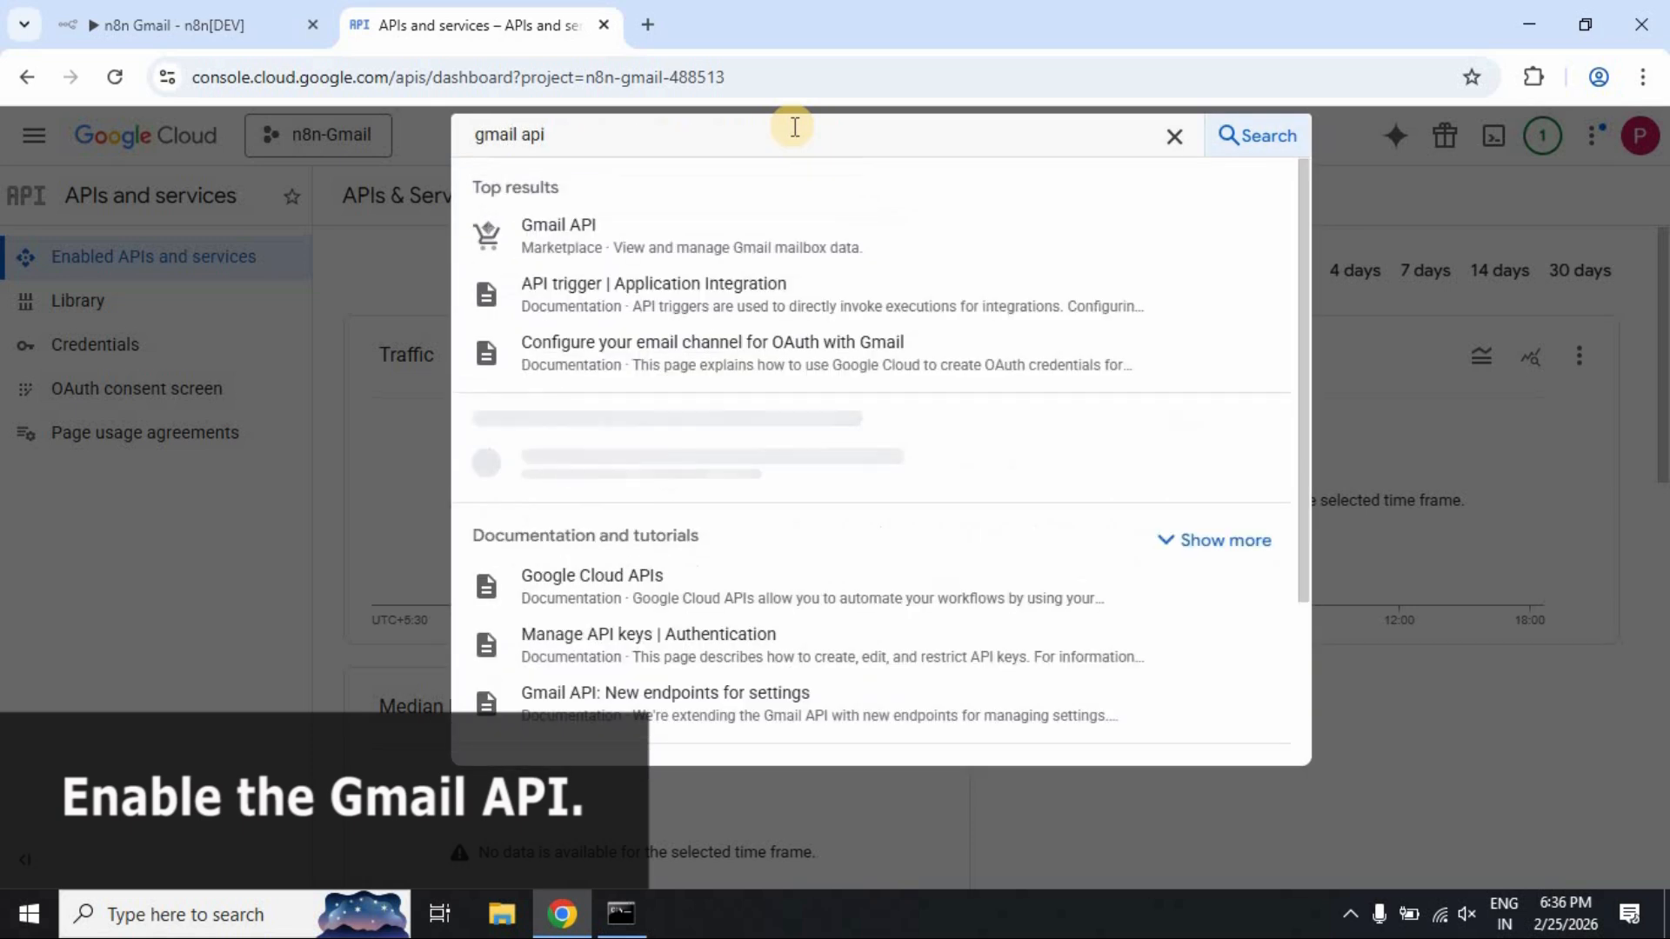
left_click(654, 233)
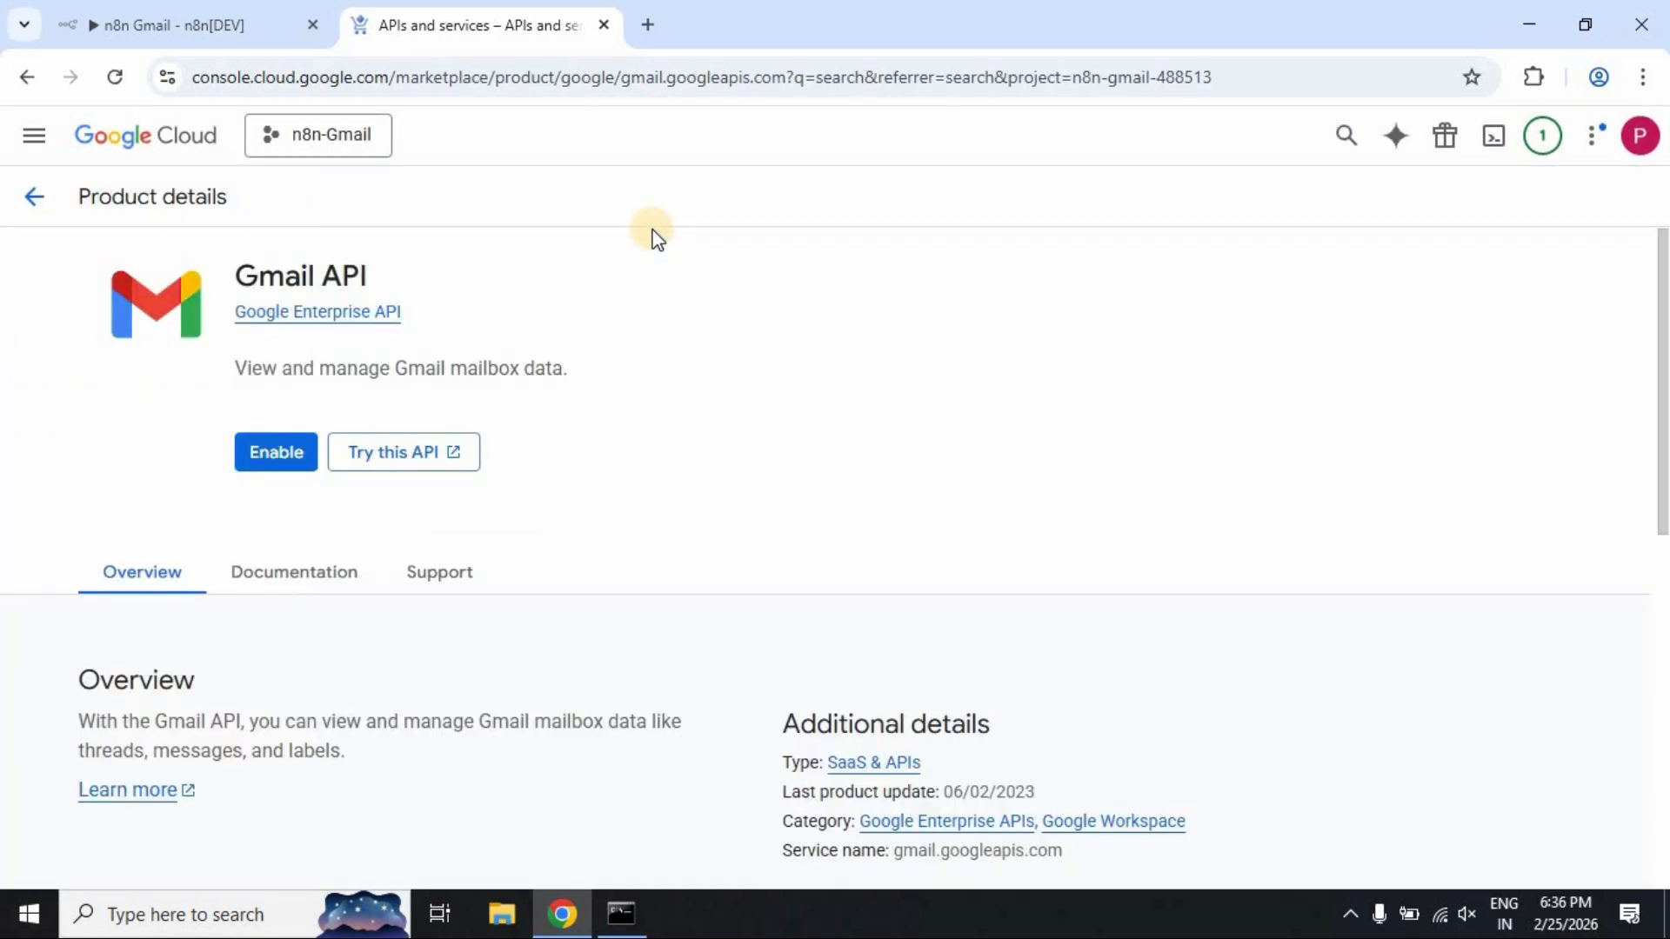
left_click(289, 459)
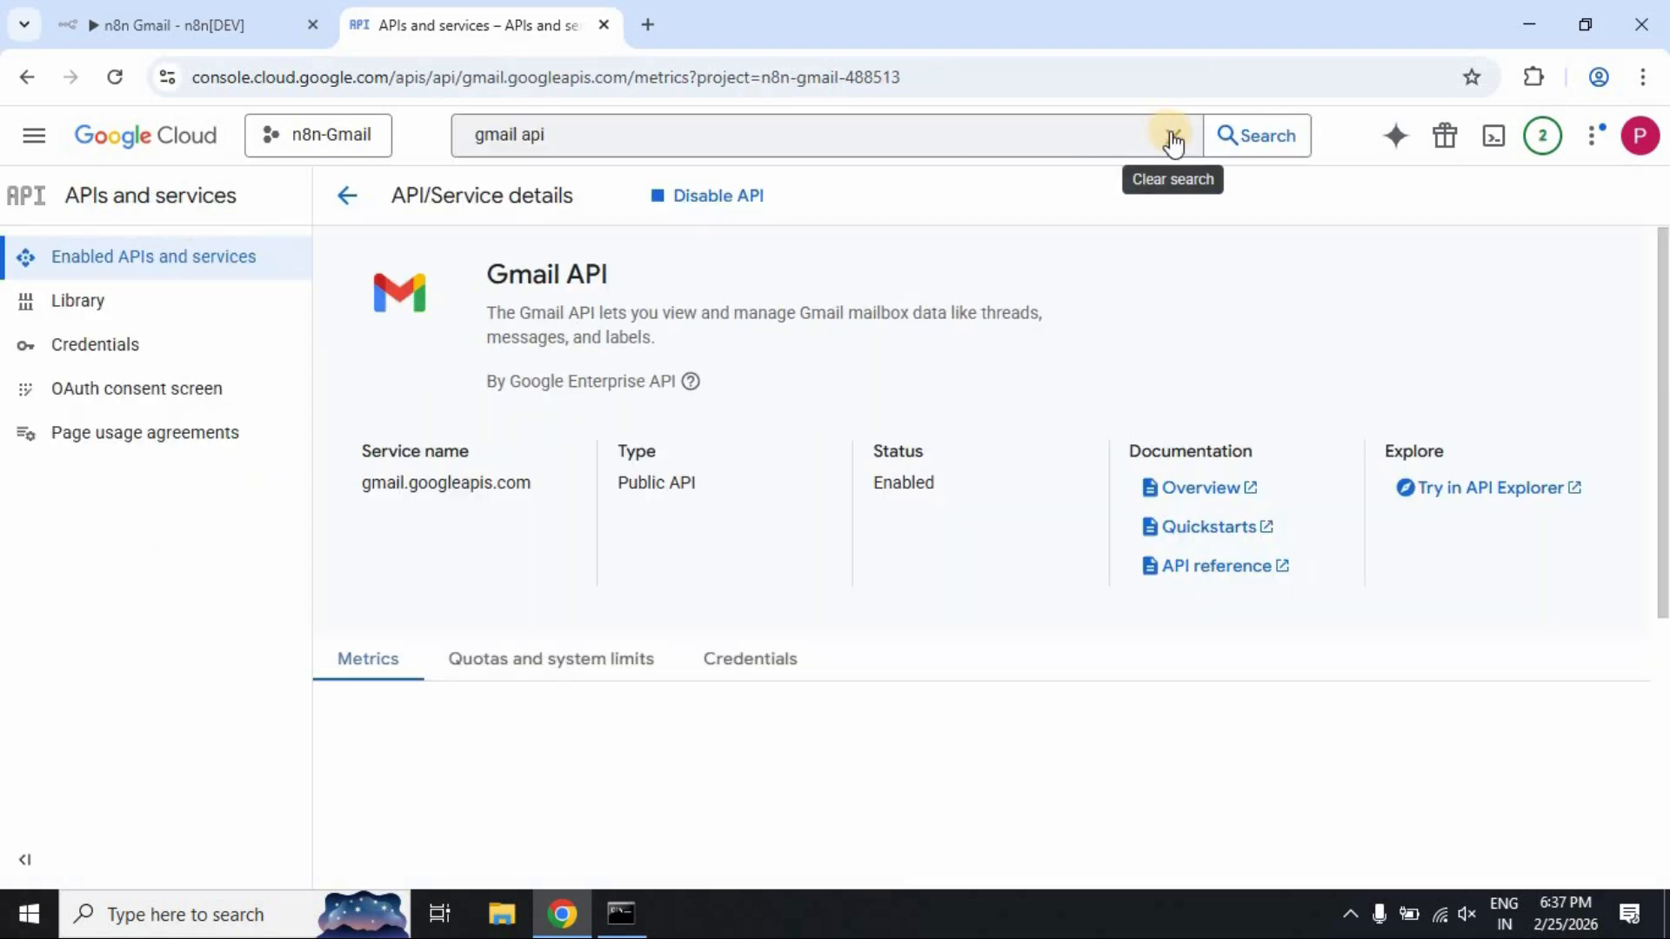
left_click(1174, 142)
left_click(1090, 280)
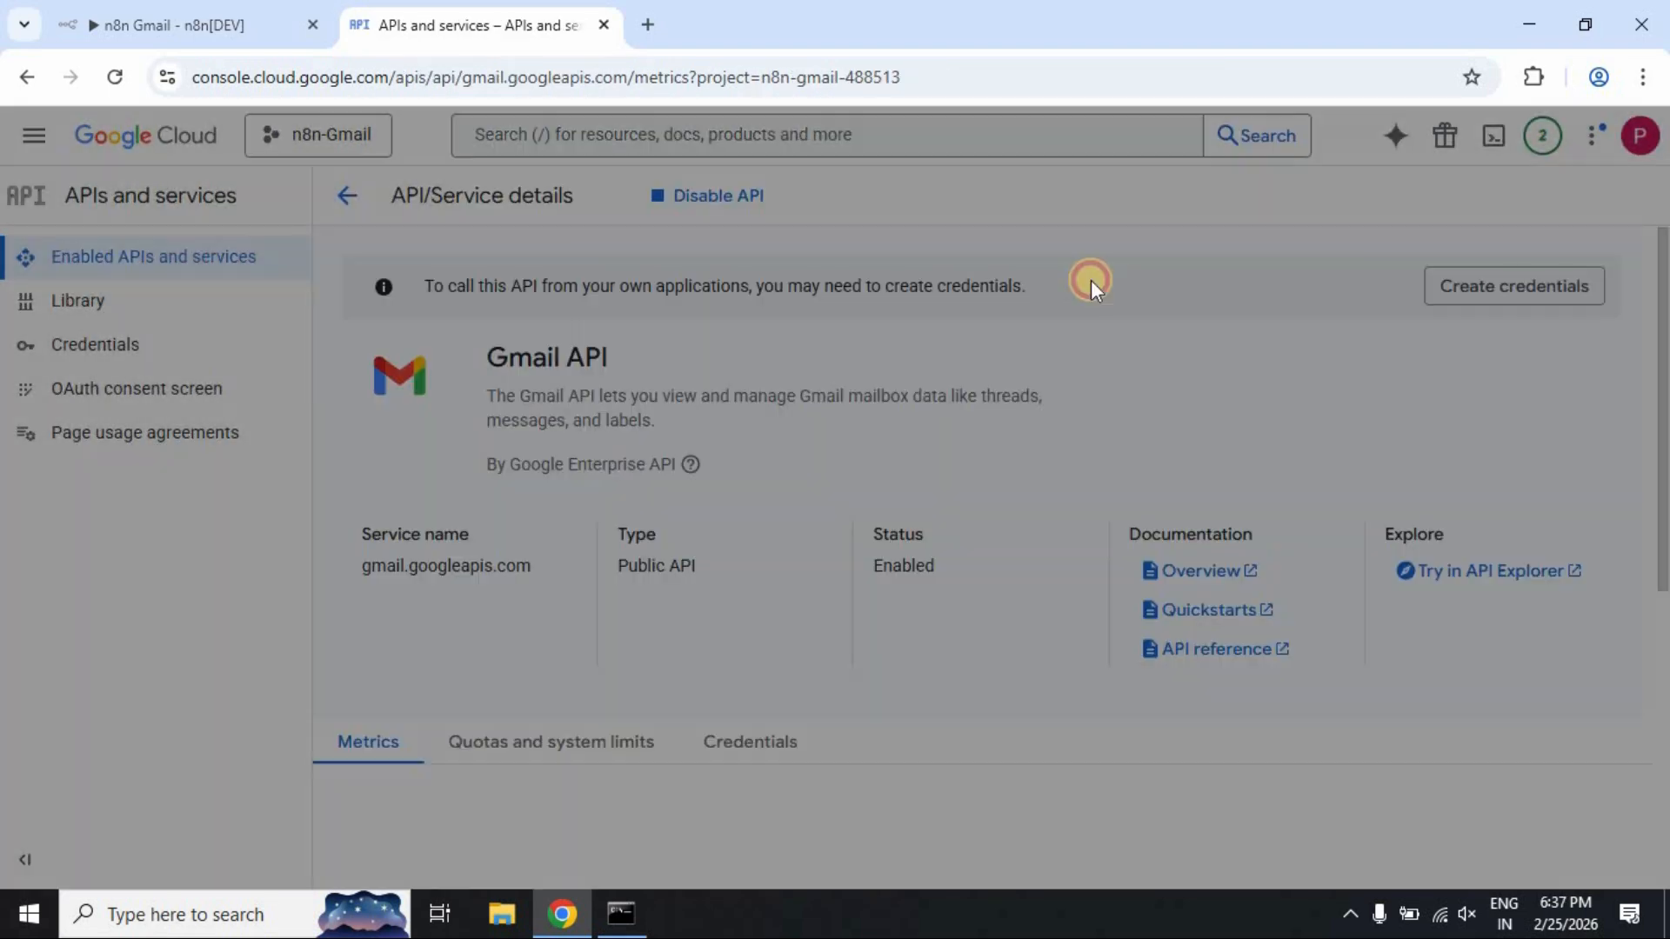
left_click(104, 343)
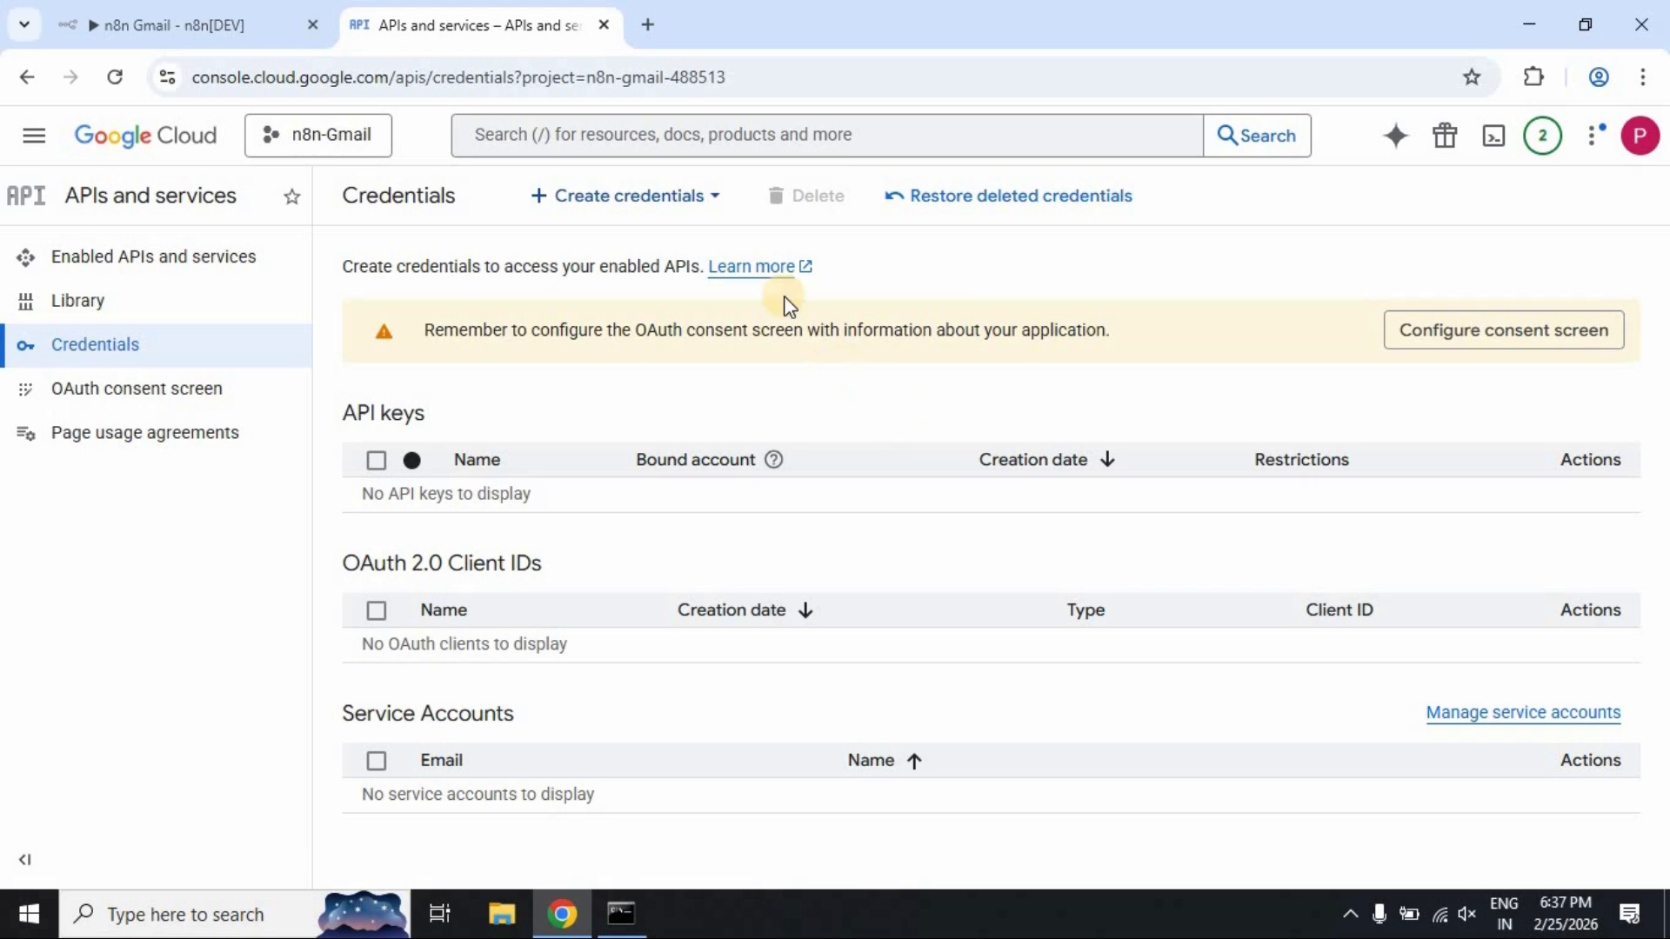
Start creating an OAuth client ID from the Create credentials menu
left_click(702, 201)
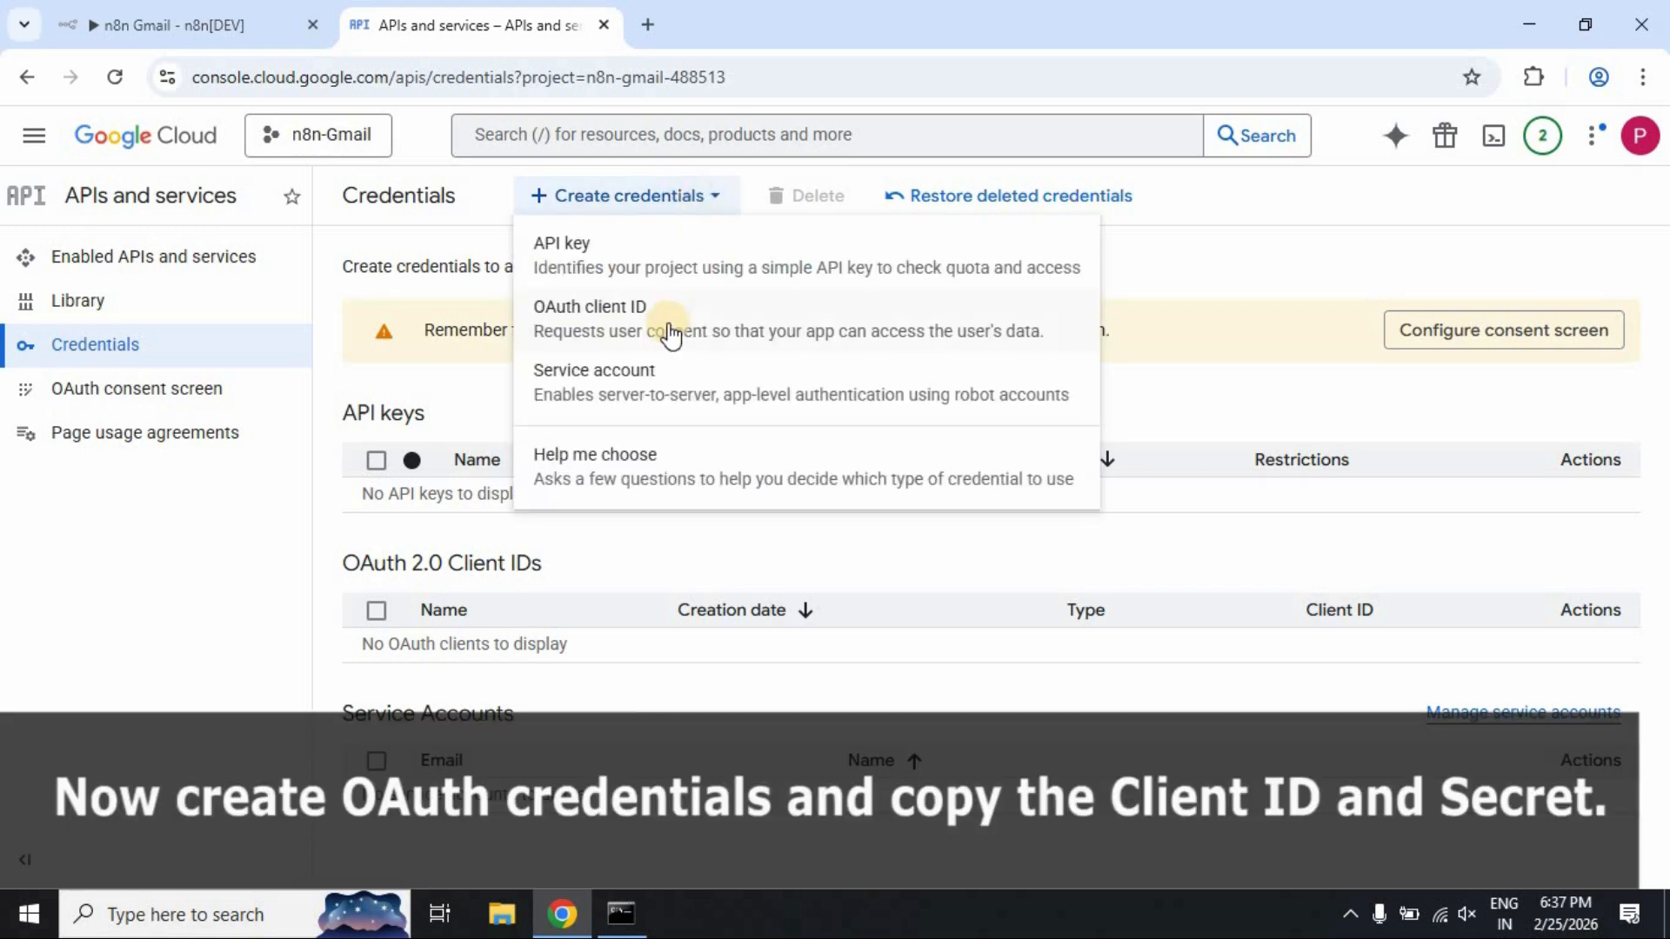
left_click(670, 330)
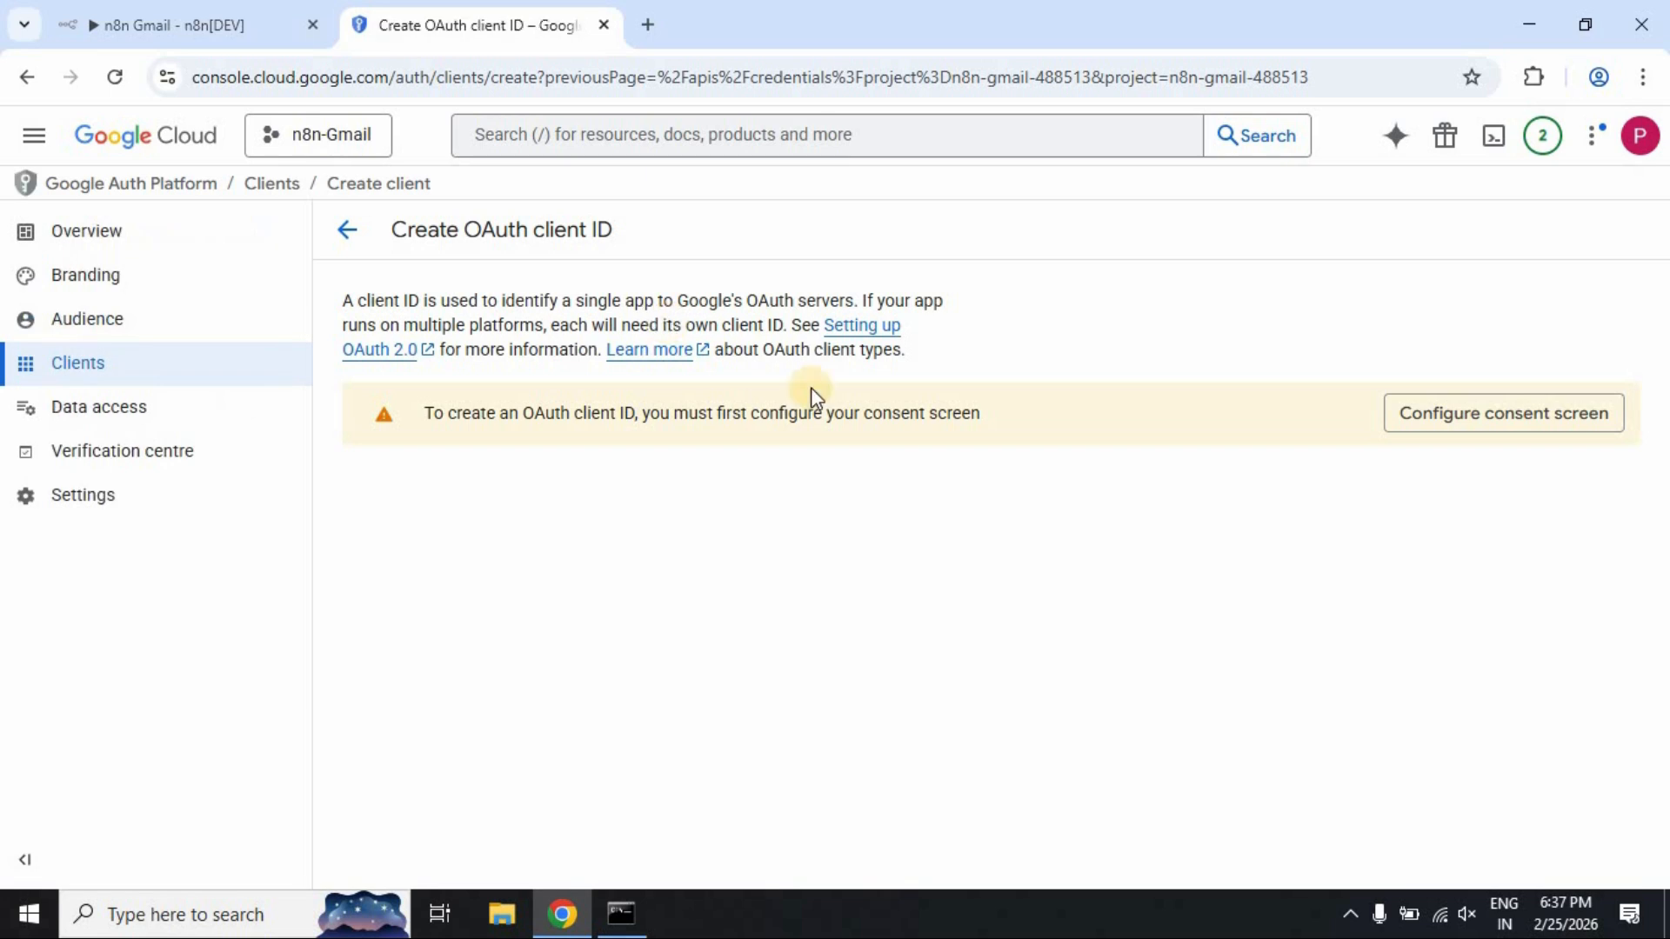
Begin consent screen setup with app name 'n8n gmail' and the account's email as support address
left_click(1580, 426)
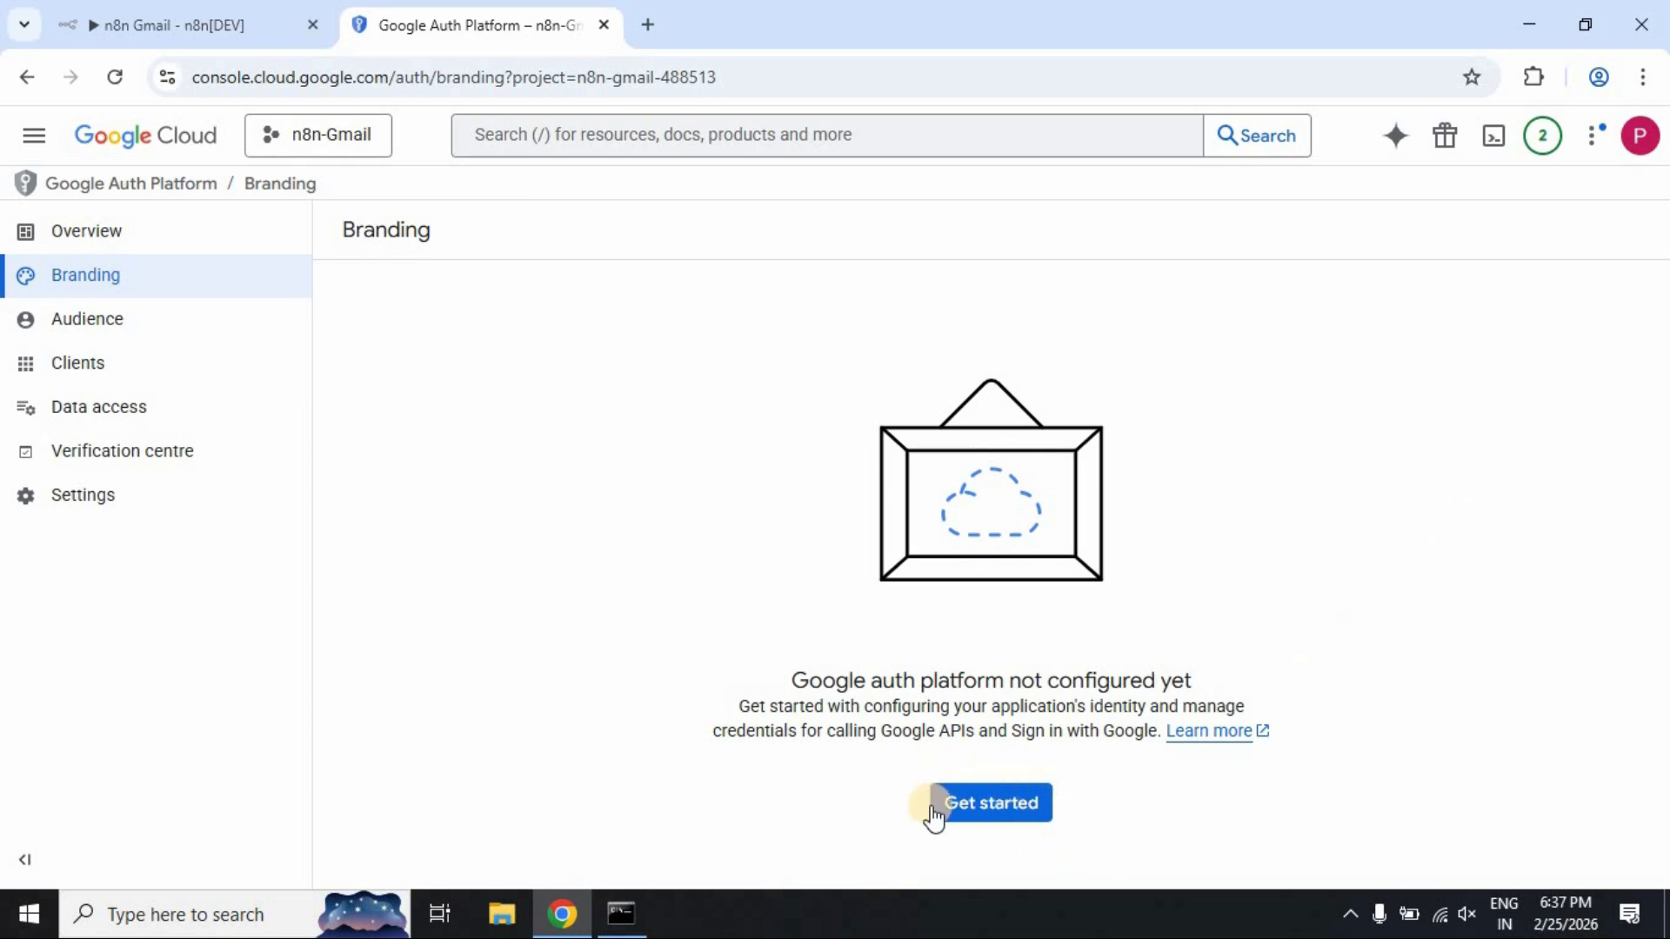
left_click(990, 814)
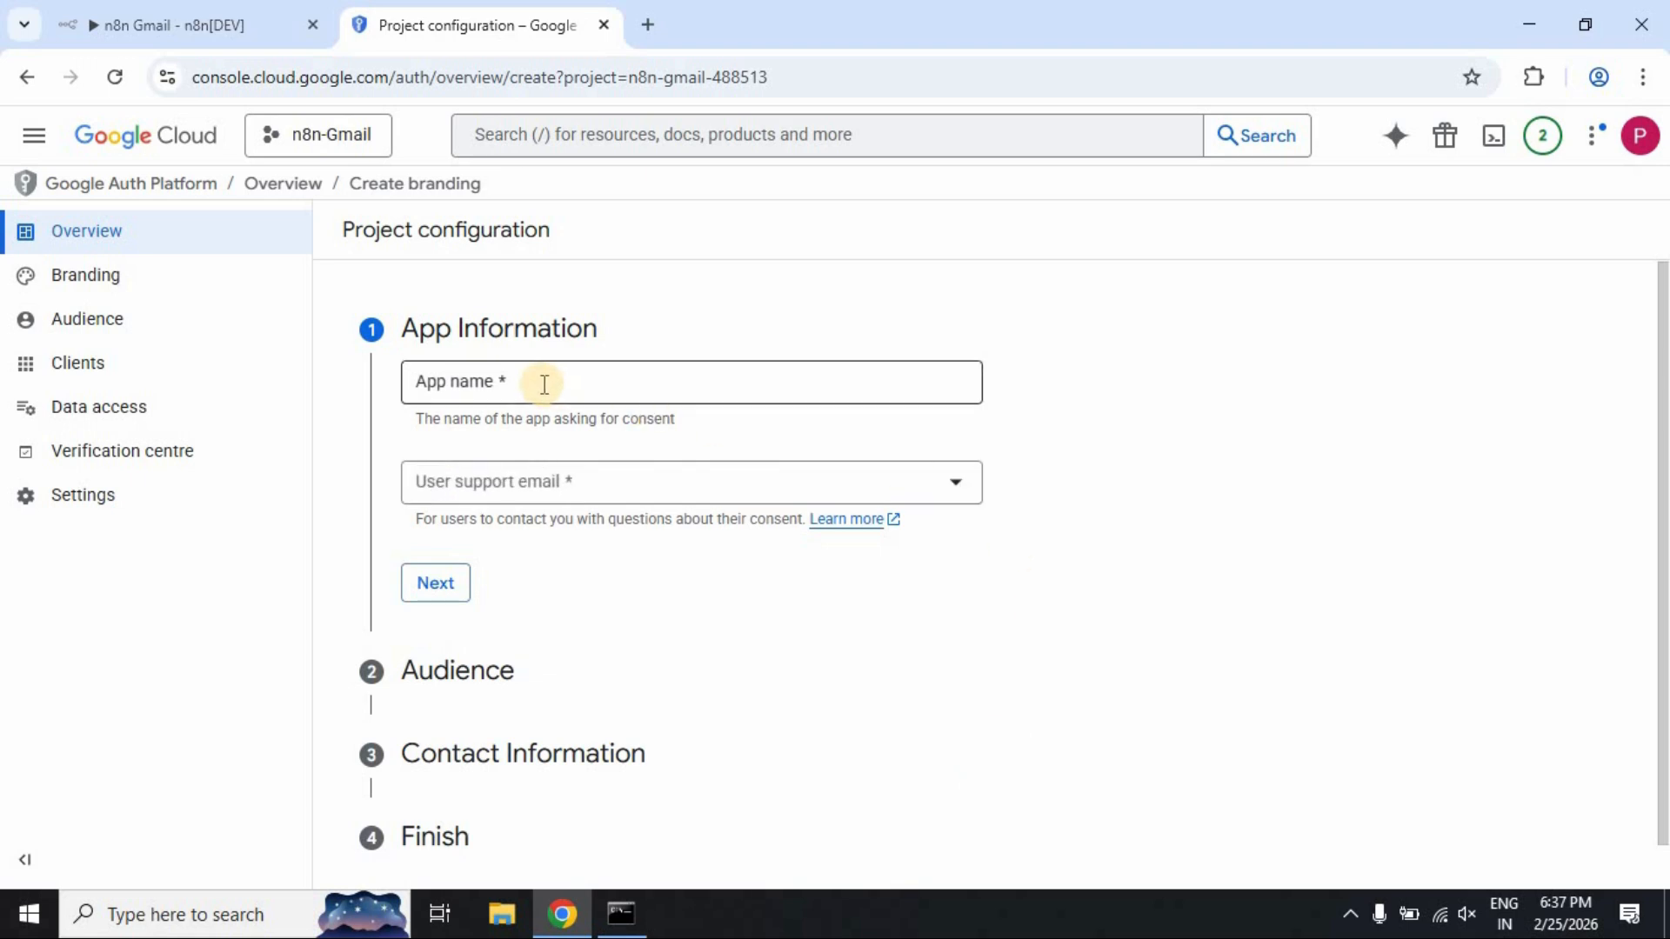
left_click(544, 384)
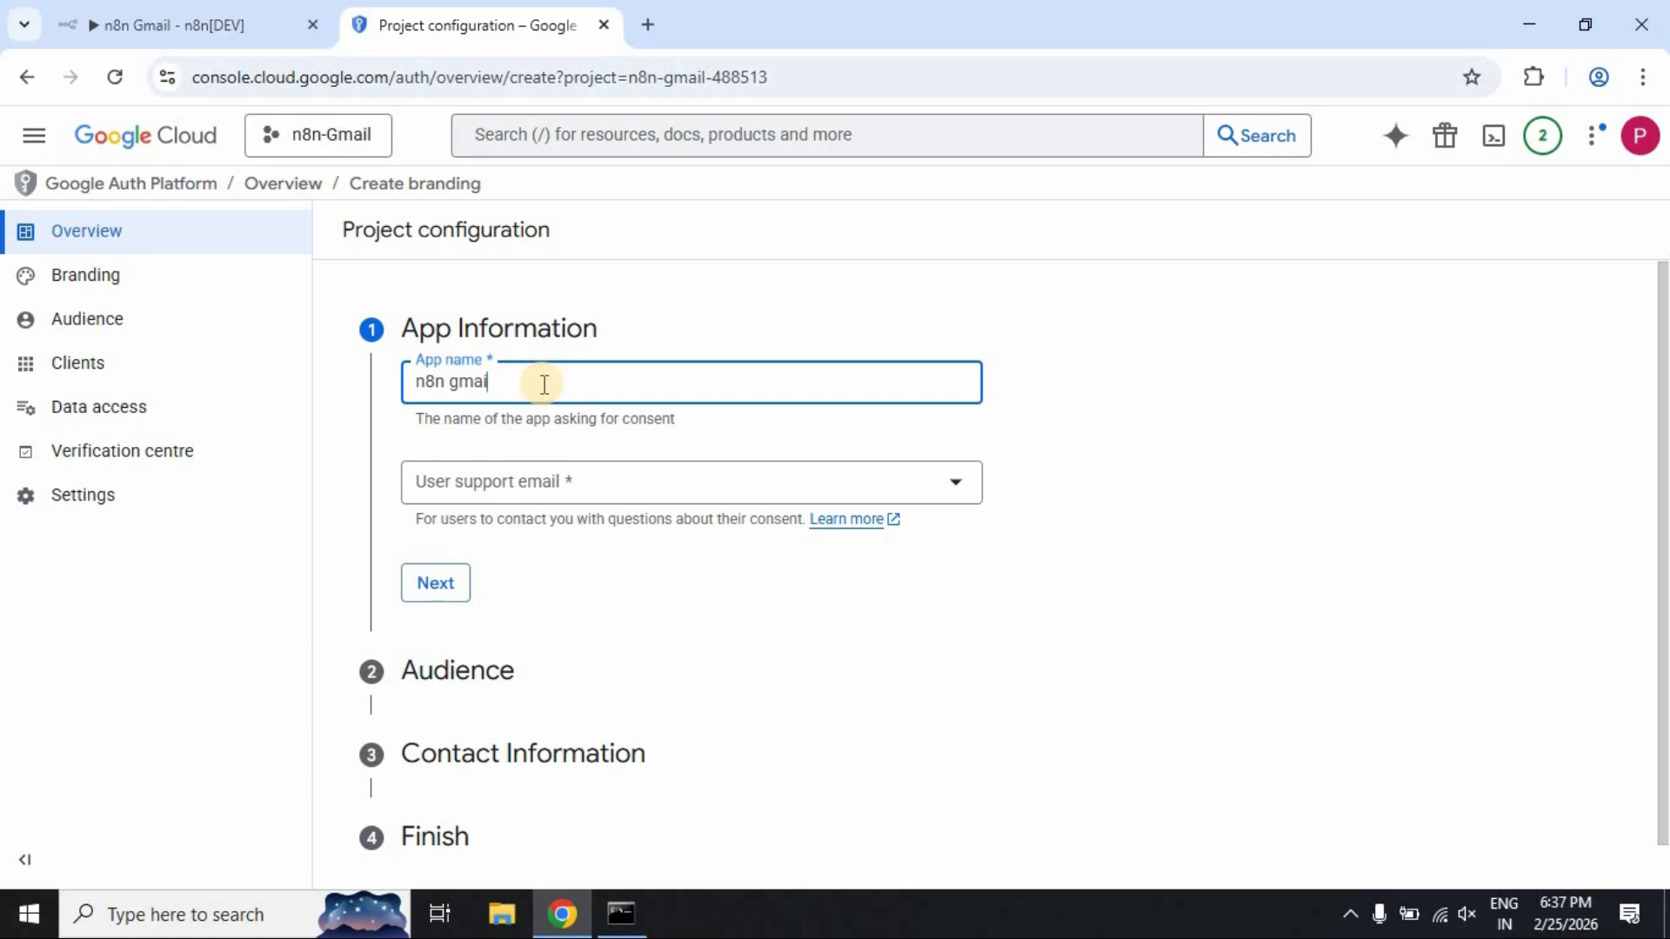
left_click(576, 484)
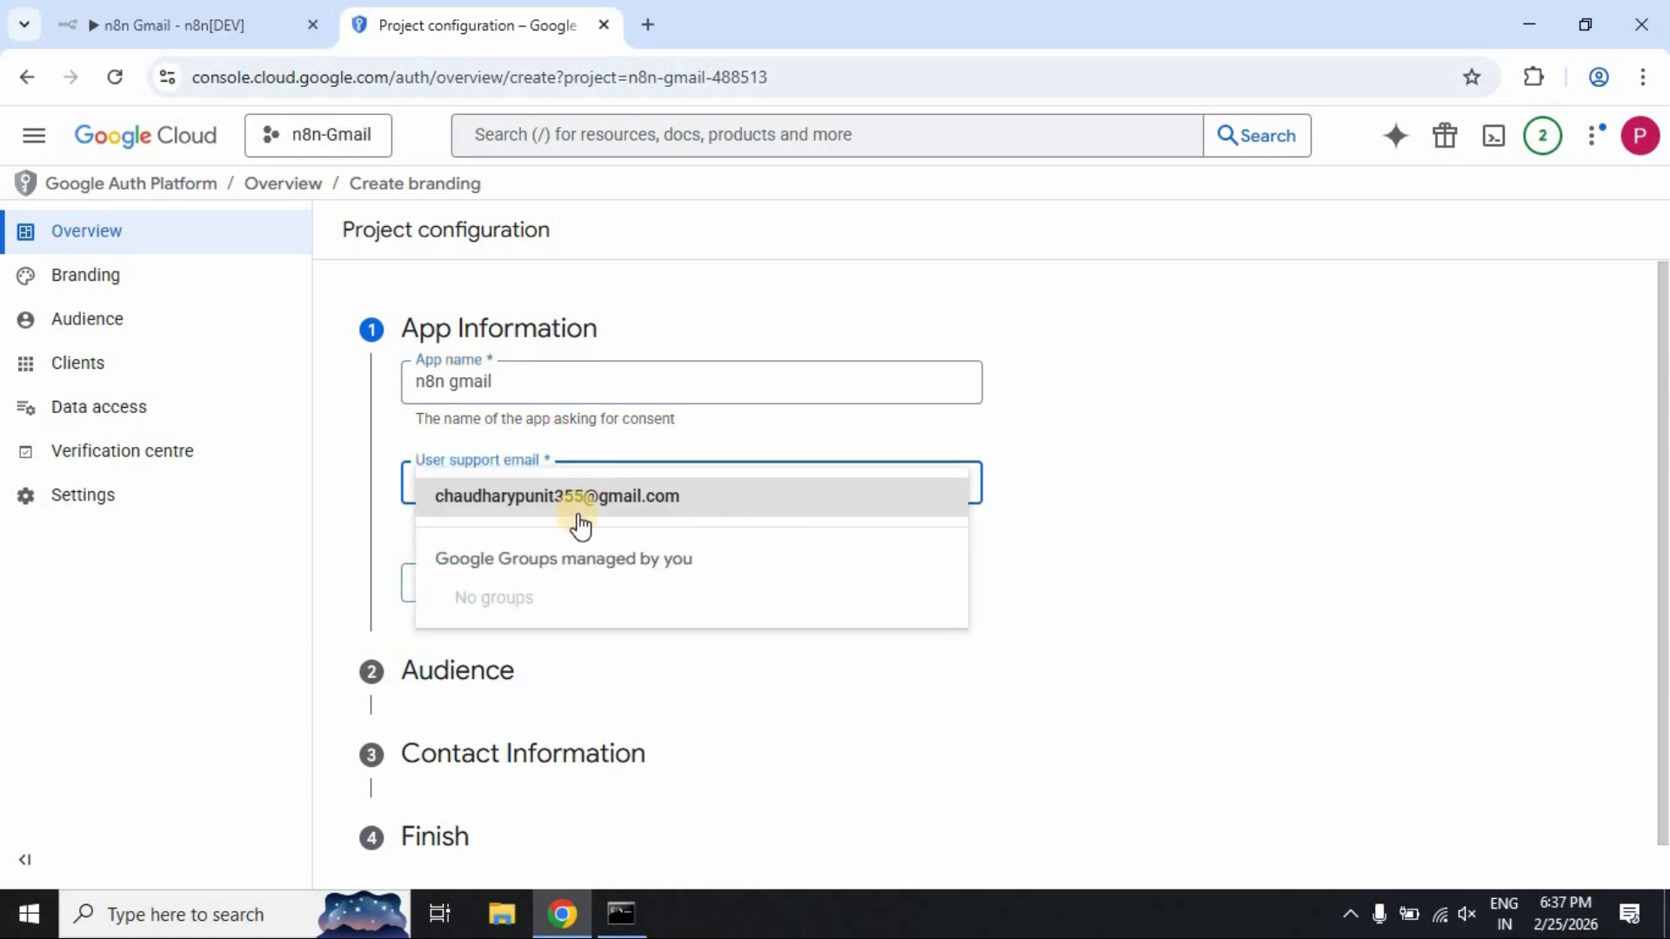
left_click(580, 498)
left_click(440, 582)
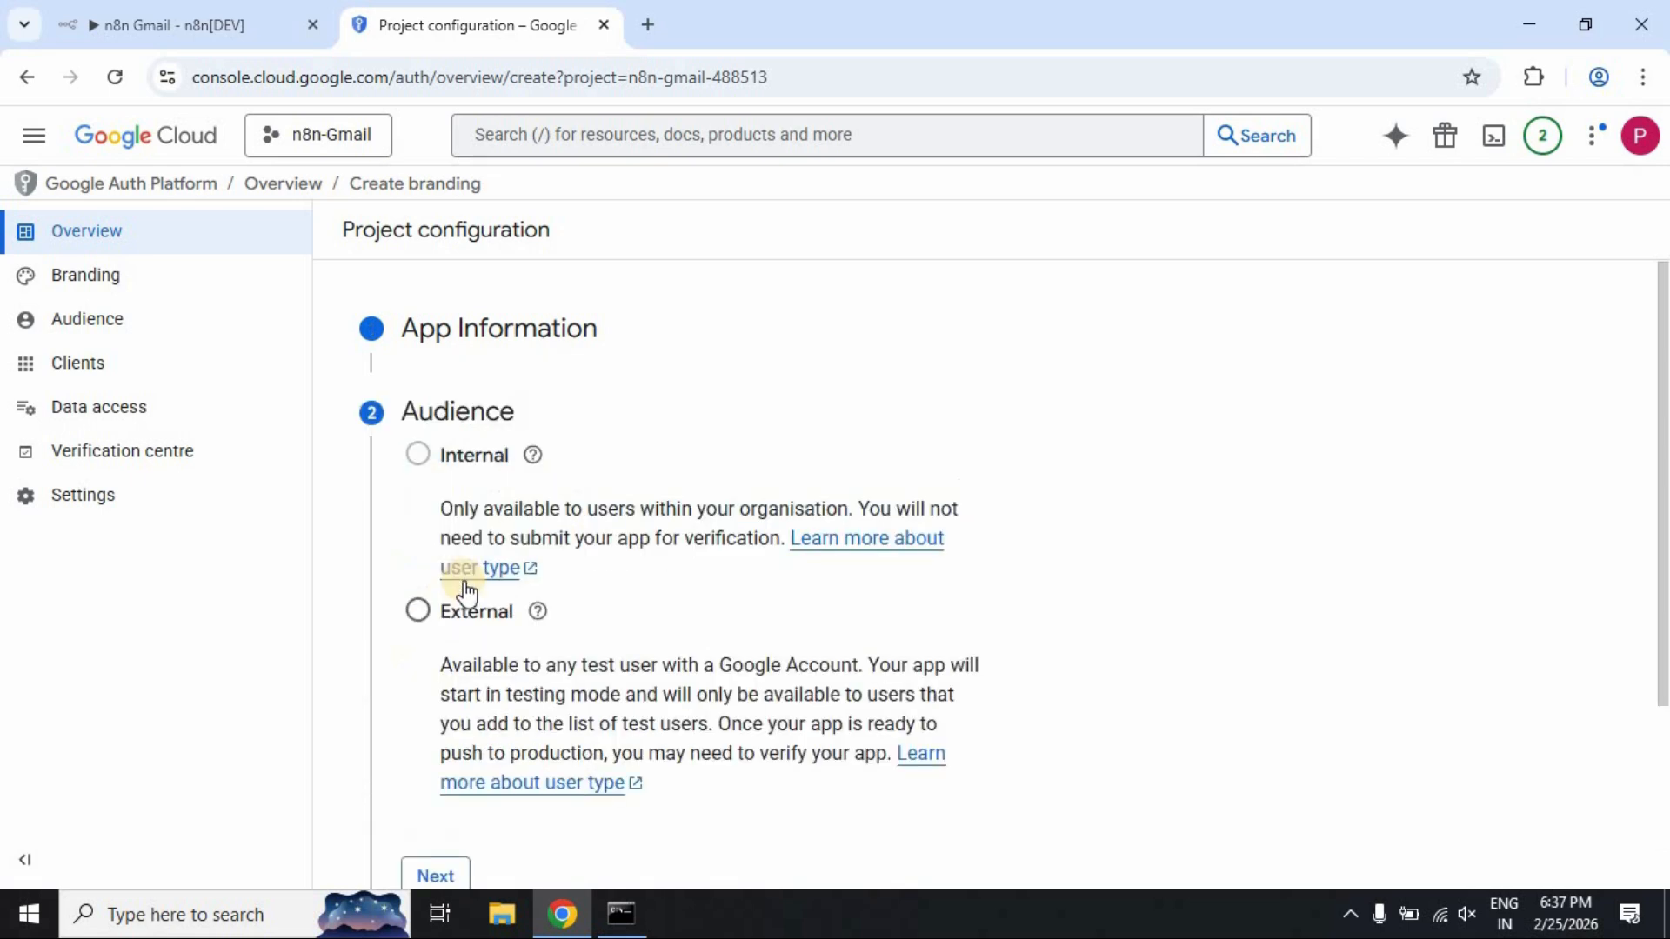
Set the audience to External, enter a contact email, accept the data policy and create the configuration
left_click(417, 611)
scroll(644, 620, "down", 3)
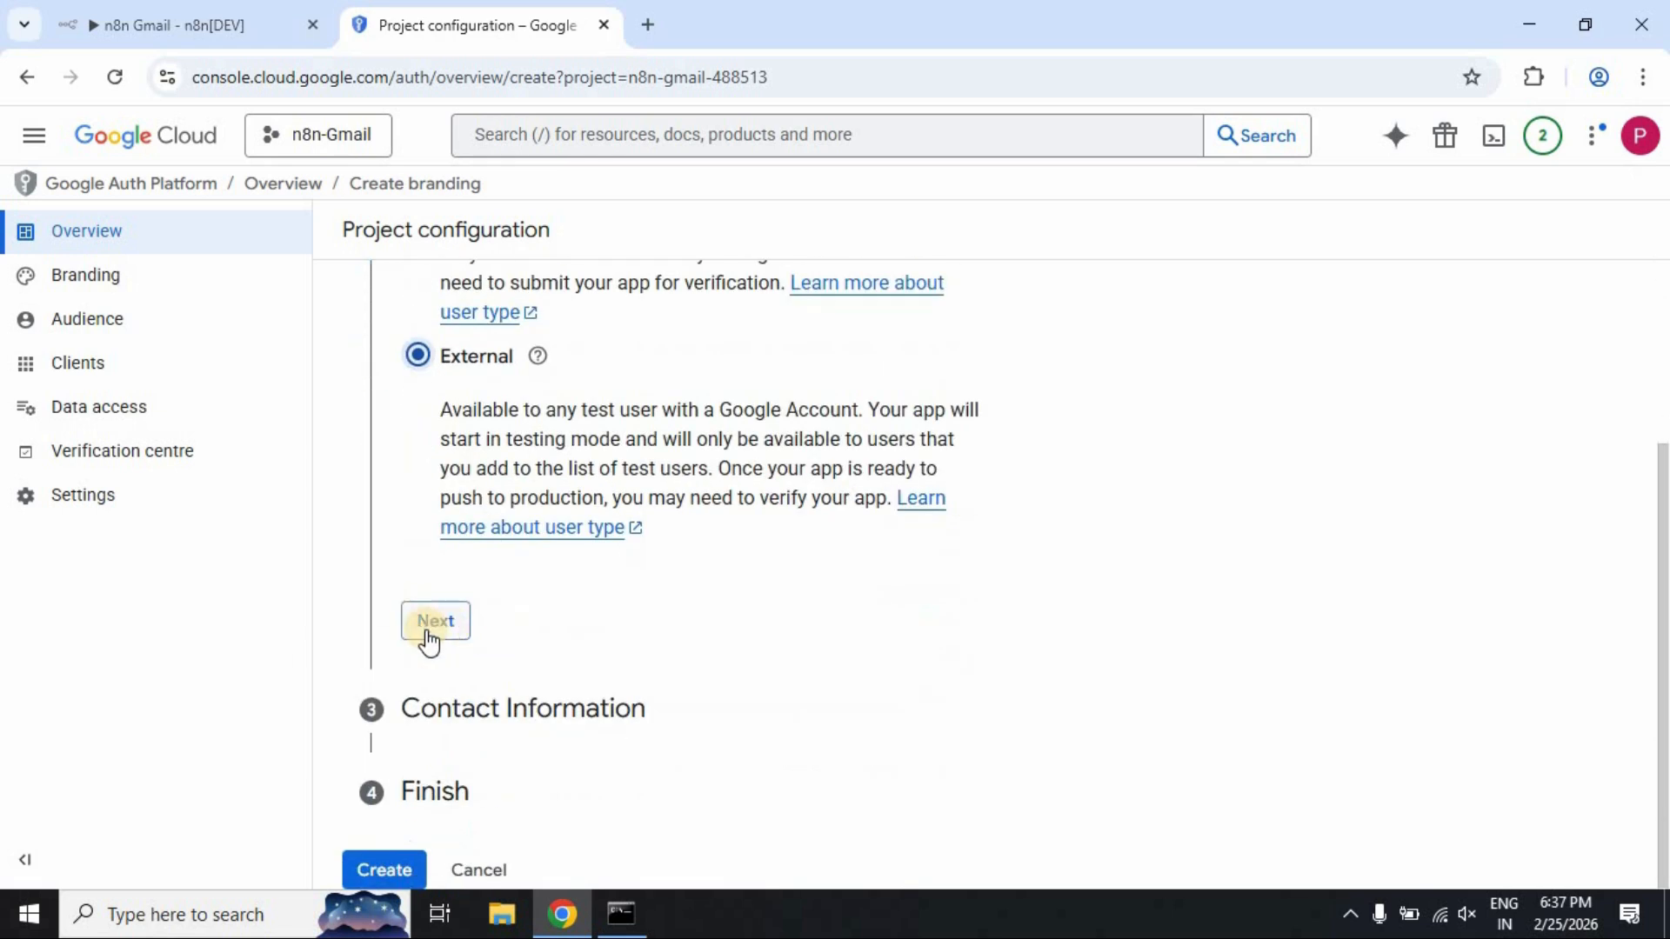
left_click(430, 627)
left_click(533, 566)
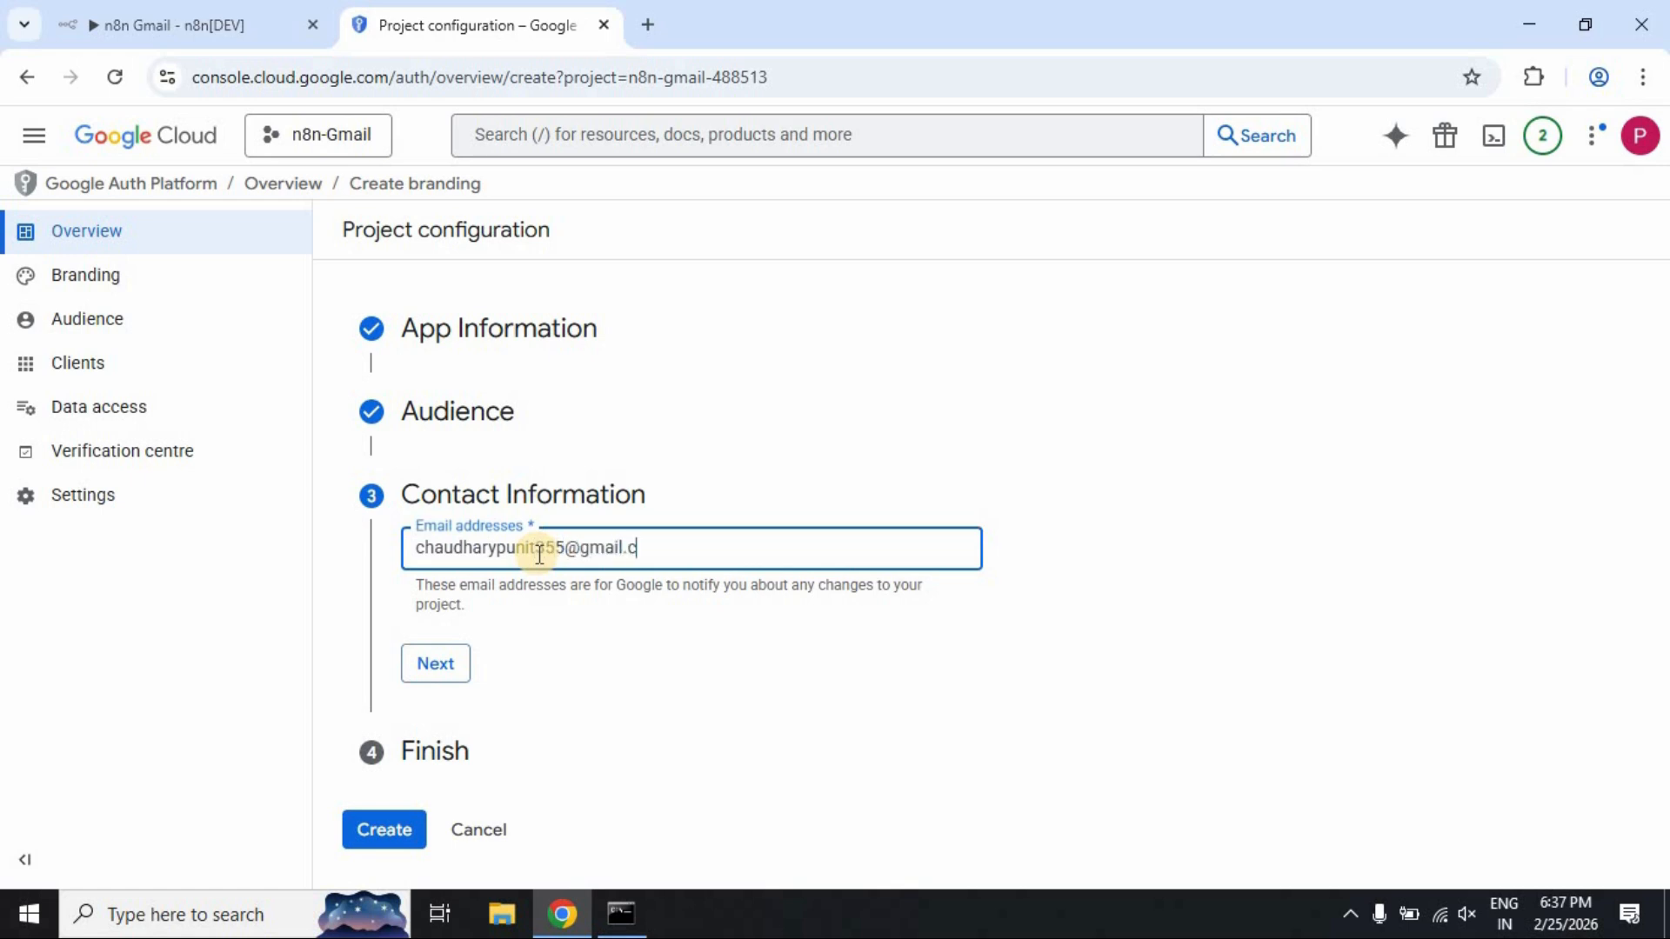
left_click(442, 661)
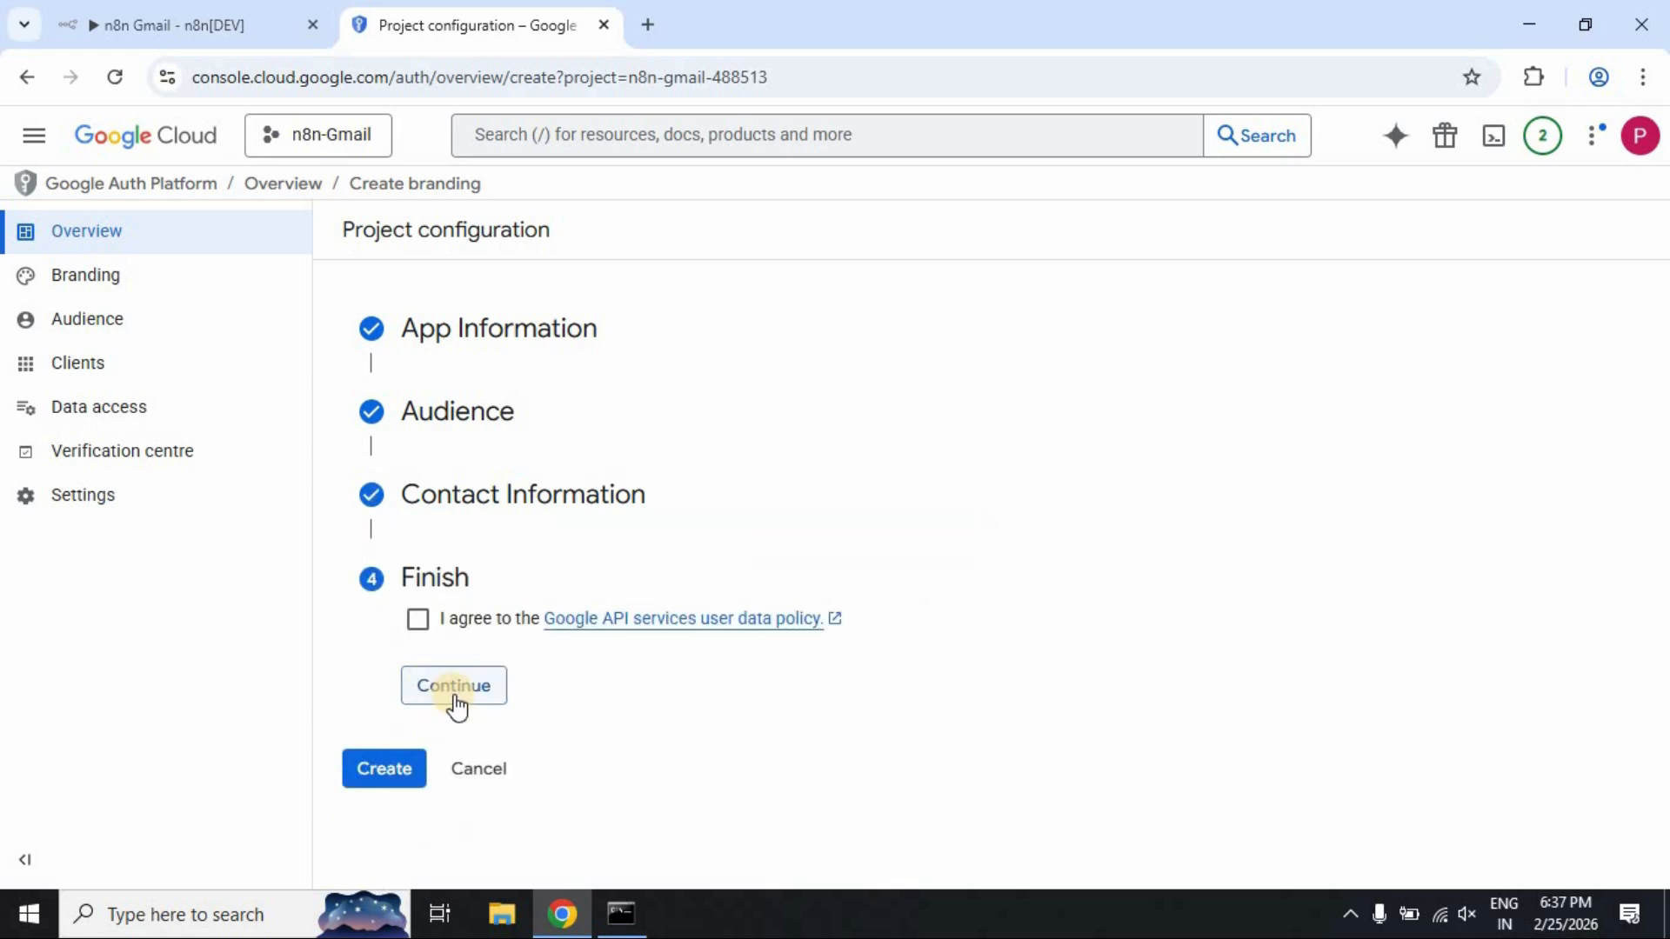
left_click(417, 621)
left_click(445, 683)
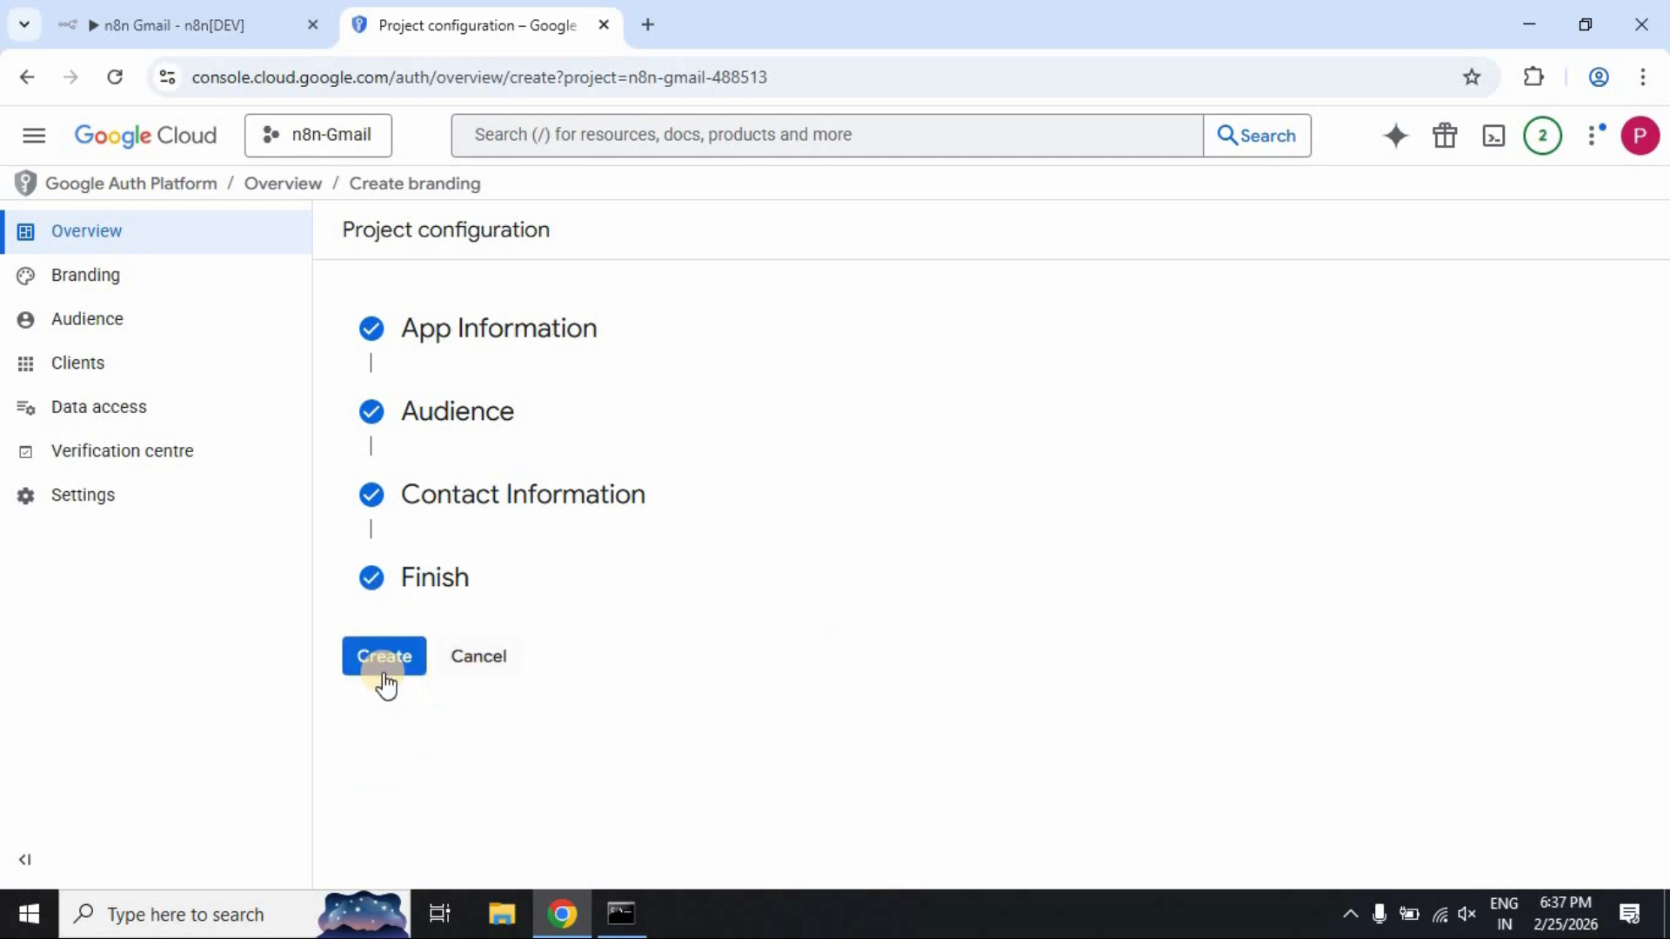
left_click(380, 666)
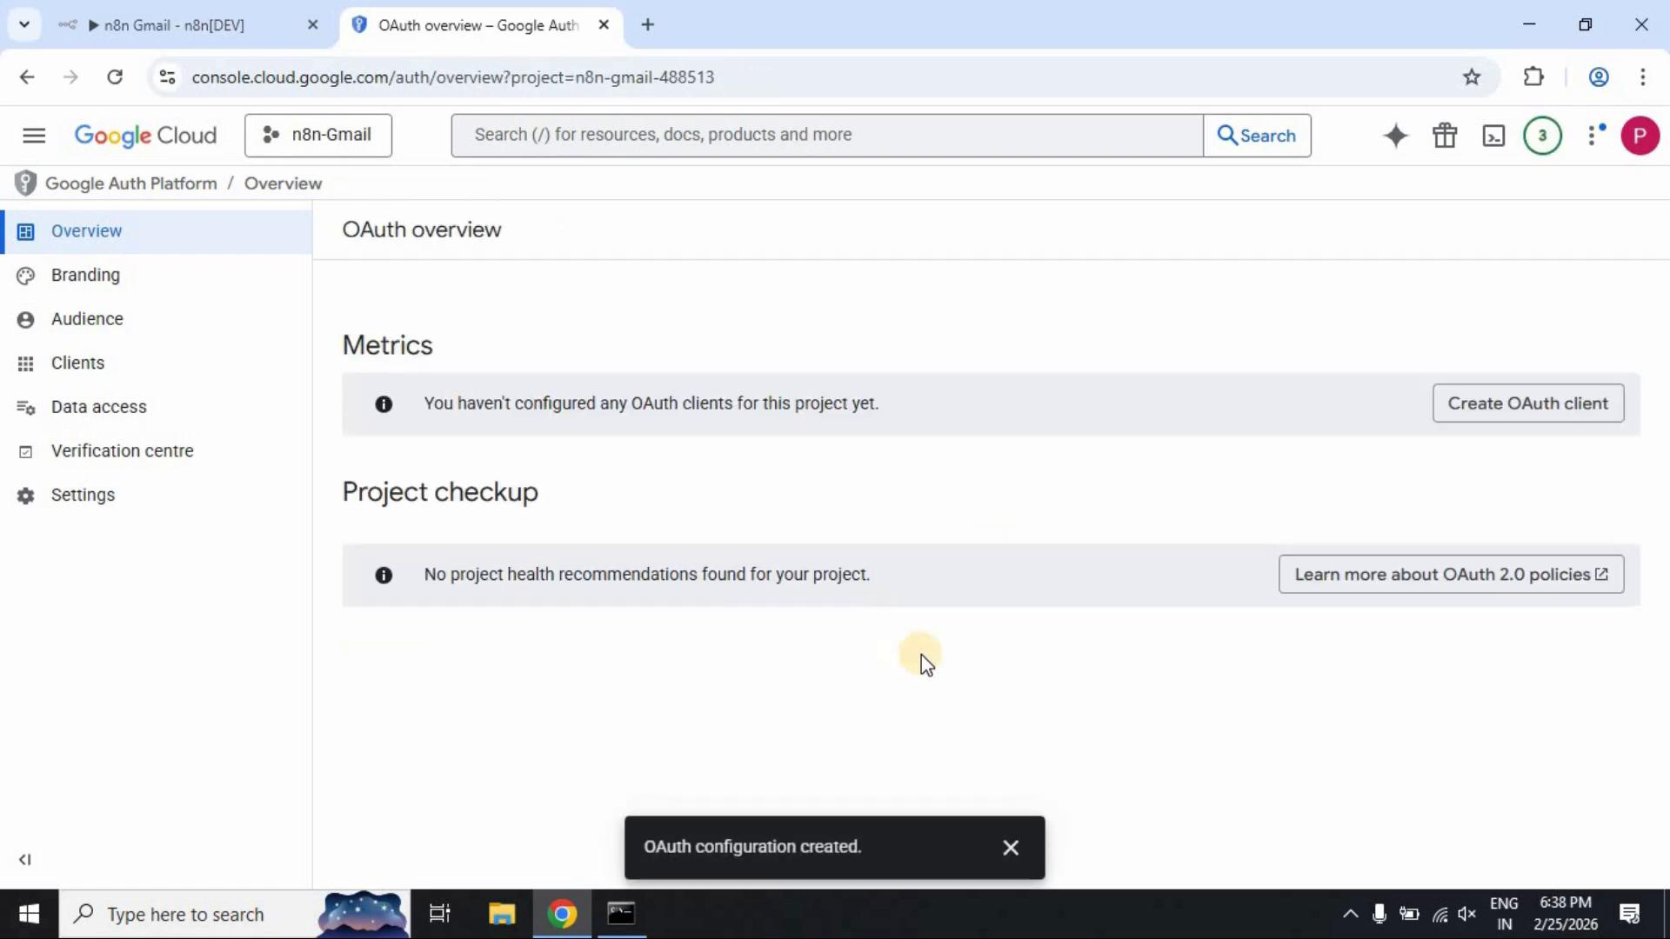
Start a new OAuth client of type Web application named 'Gmail'
left_click(1012, 848)
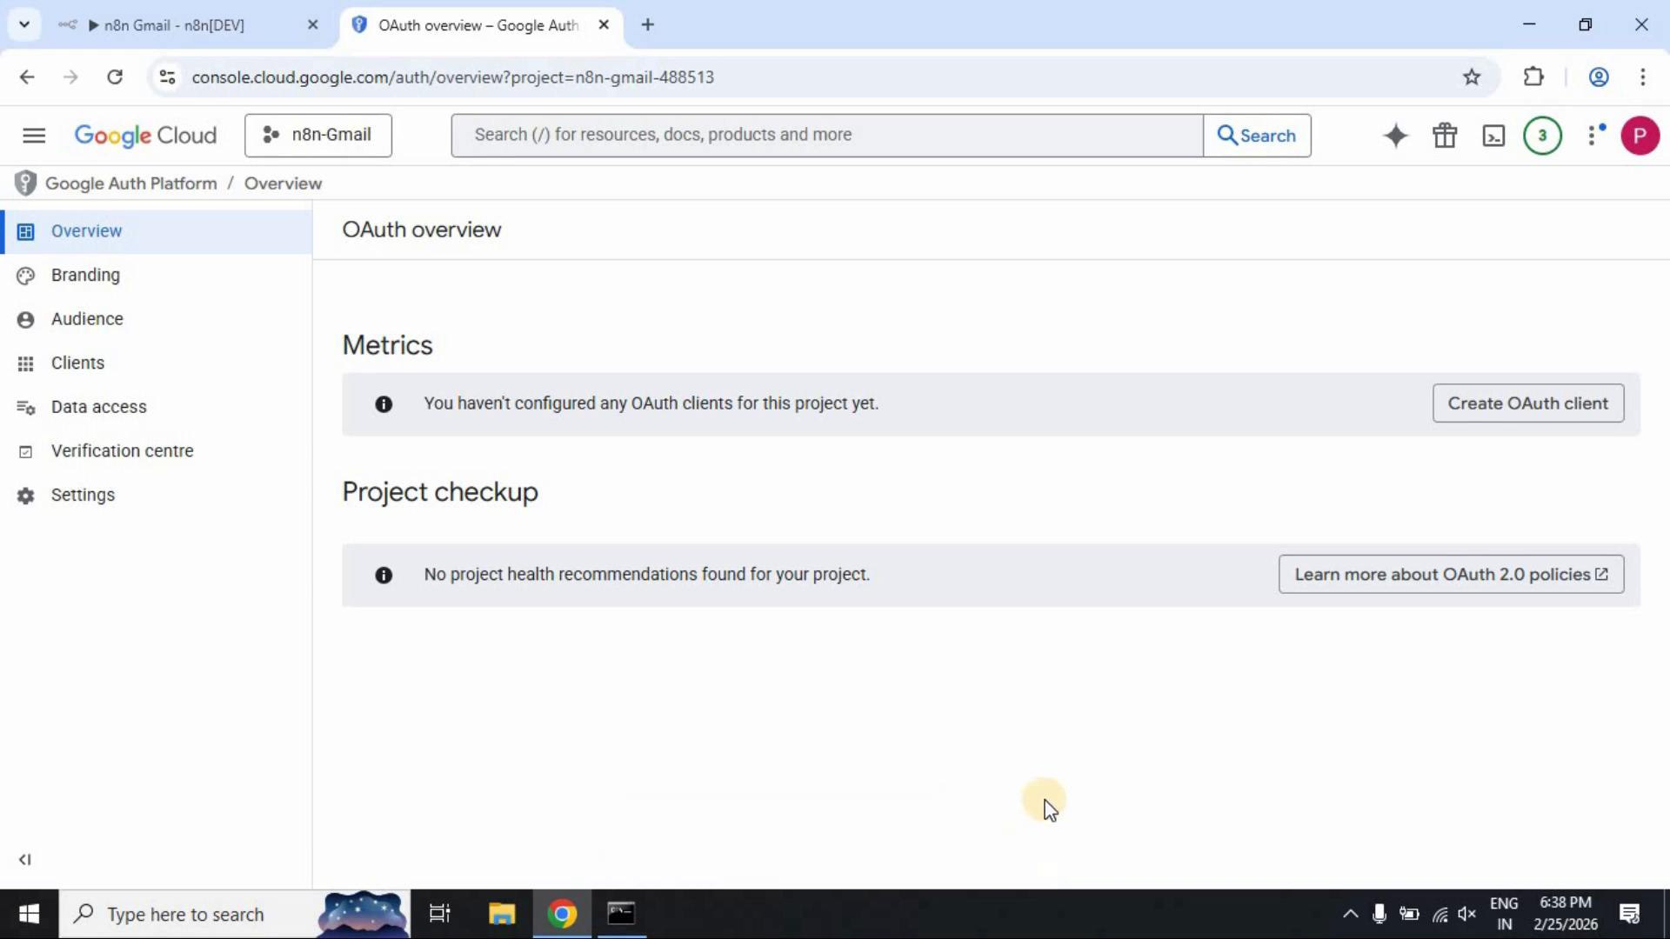
left_click(1541, 407)
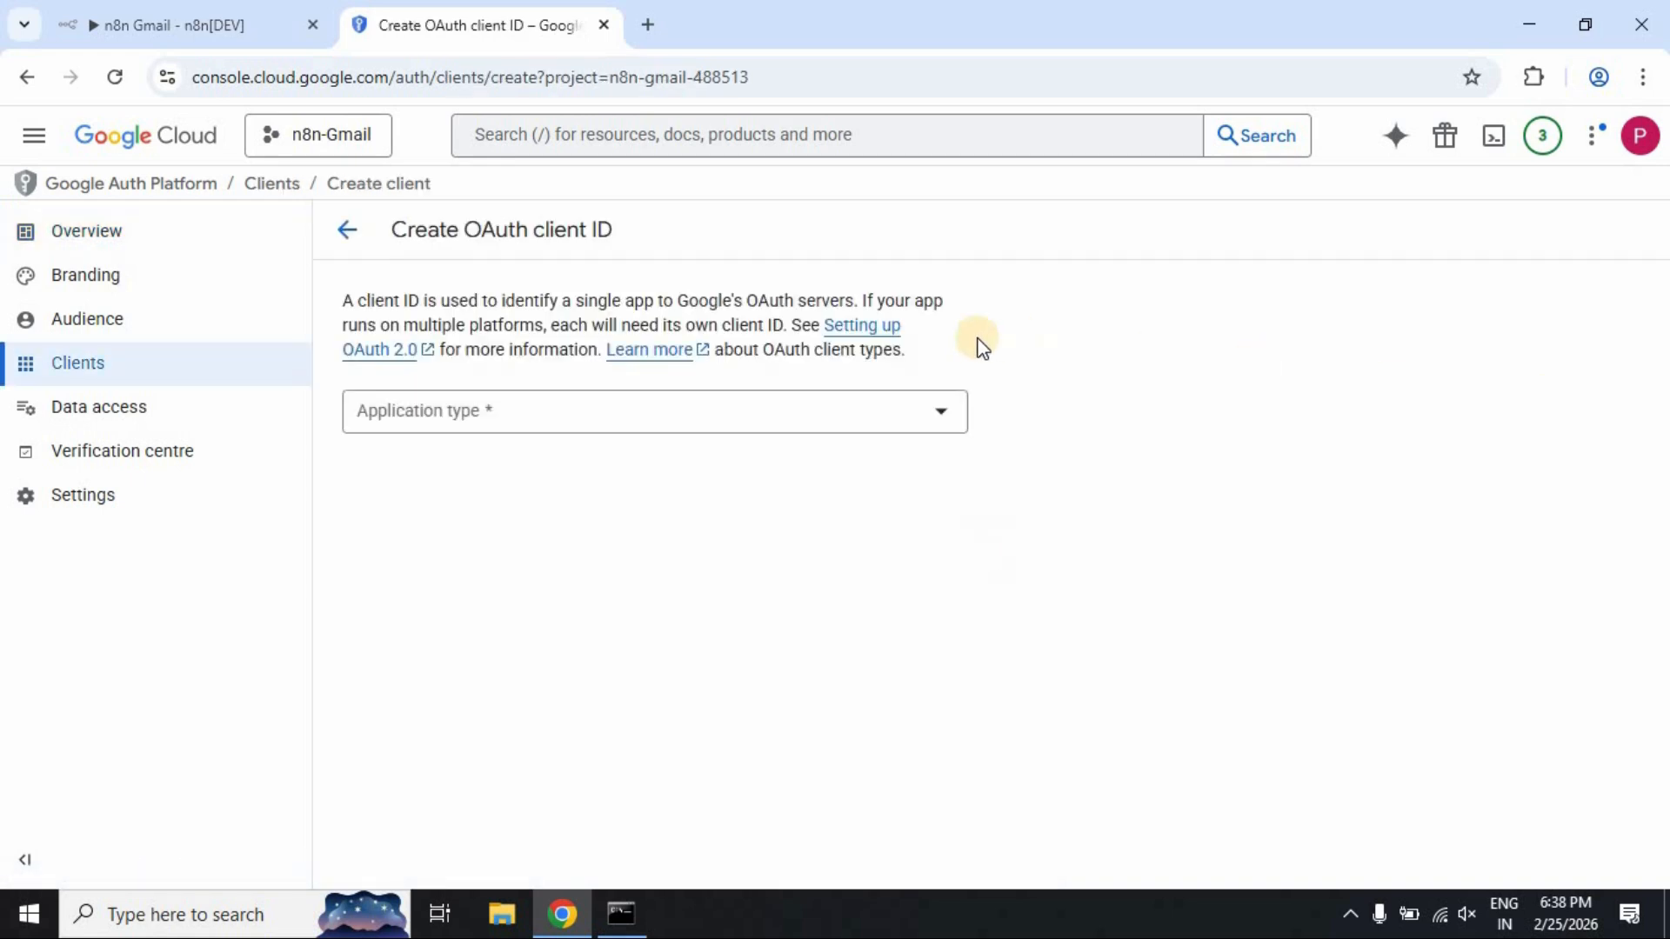
left_click(941, 414)
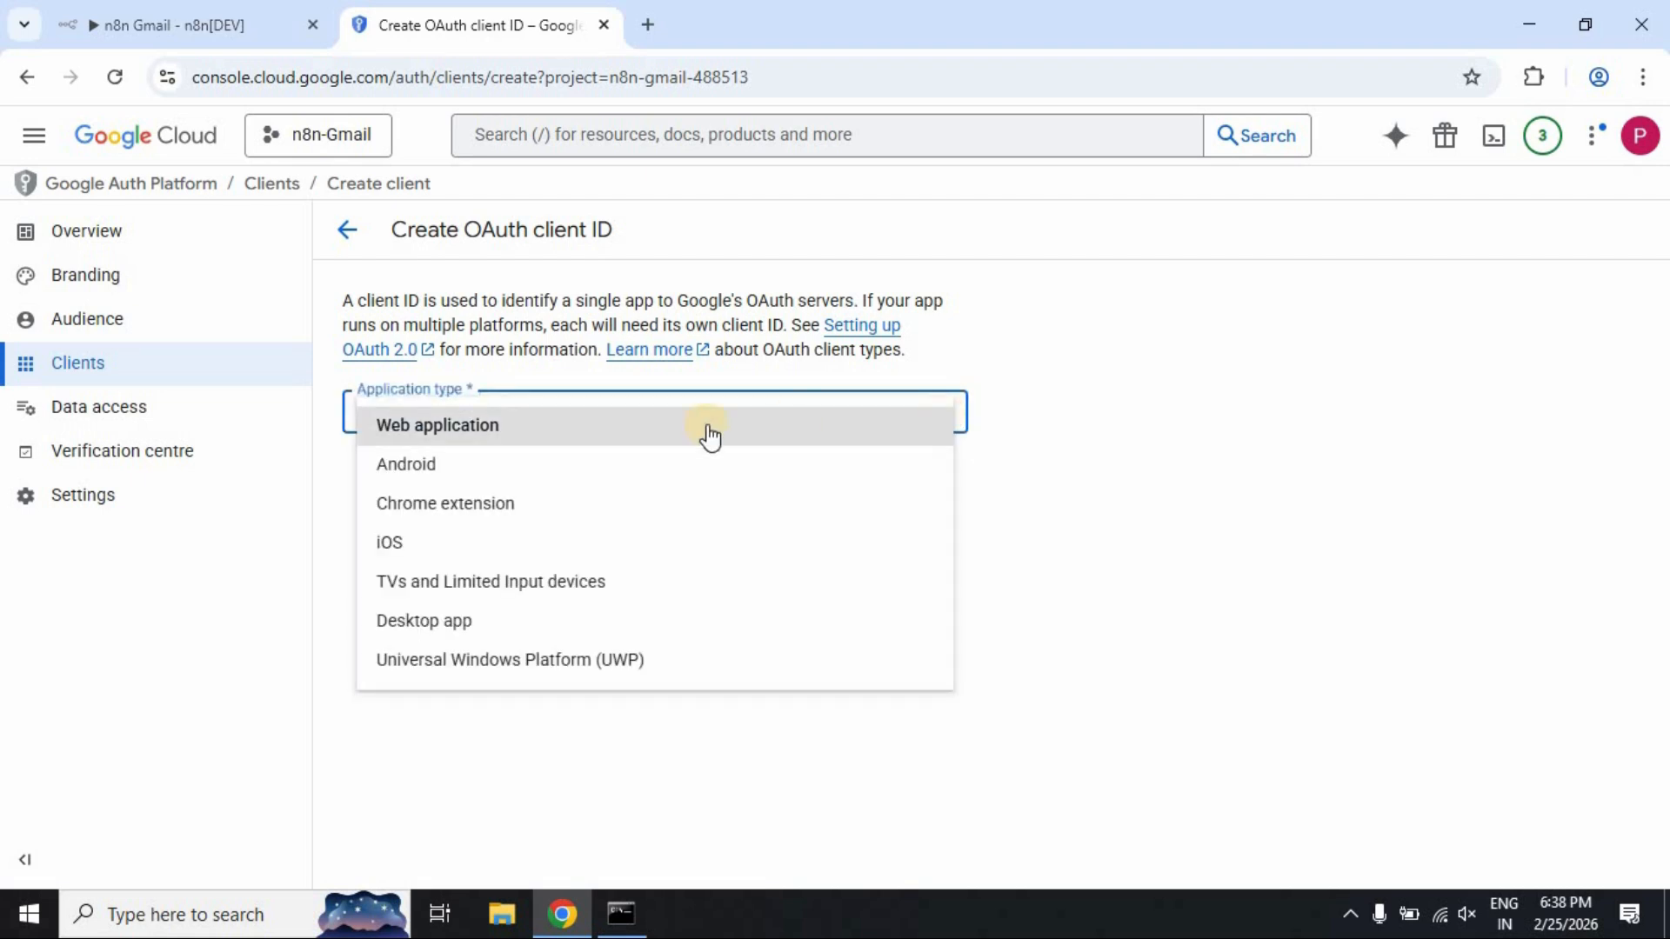
left_click(599, 435)
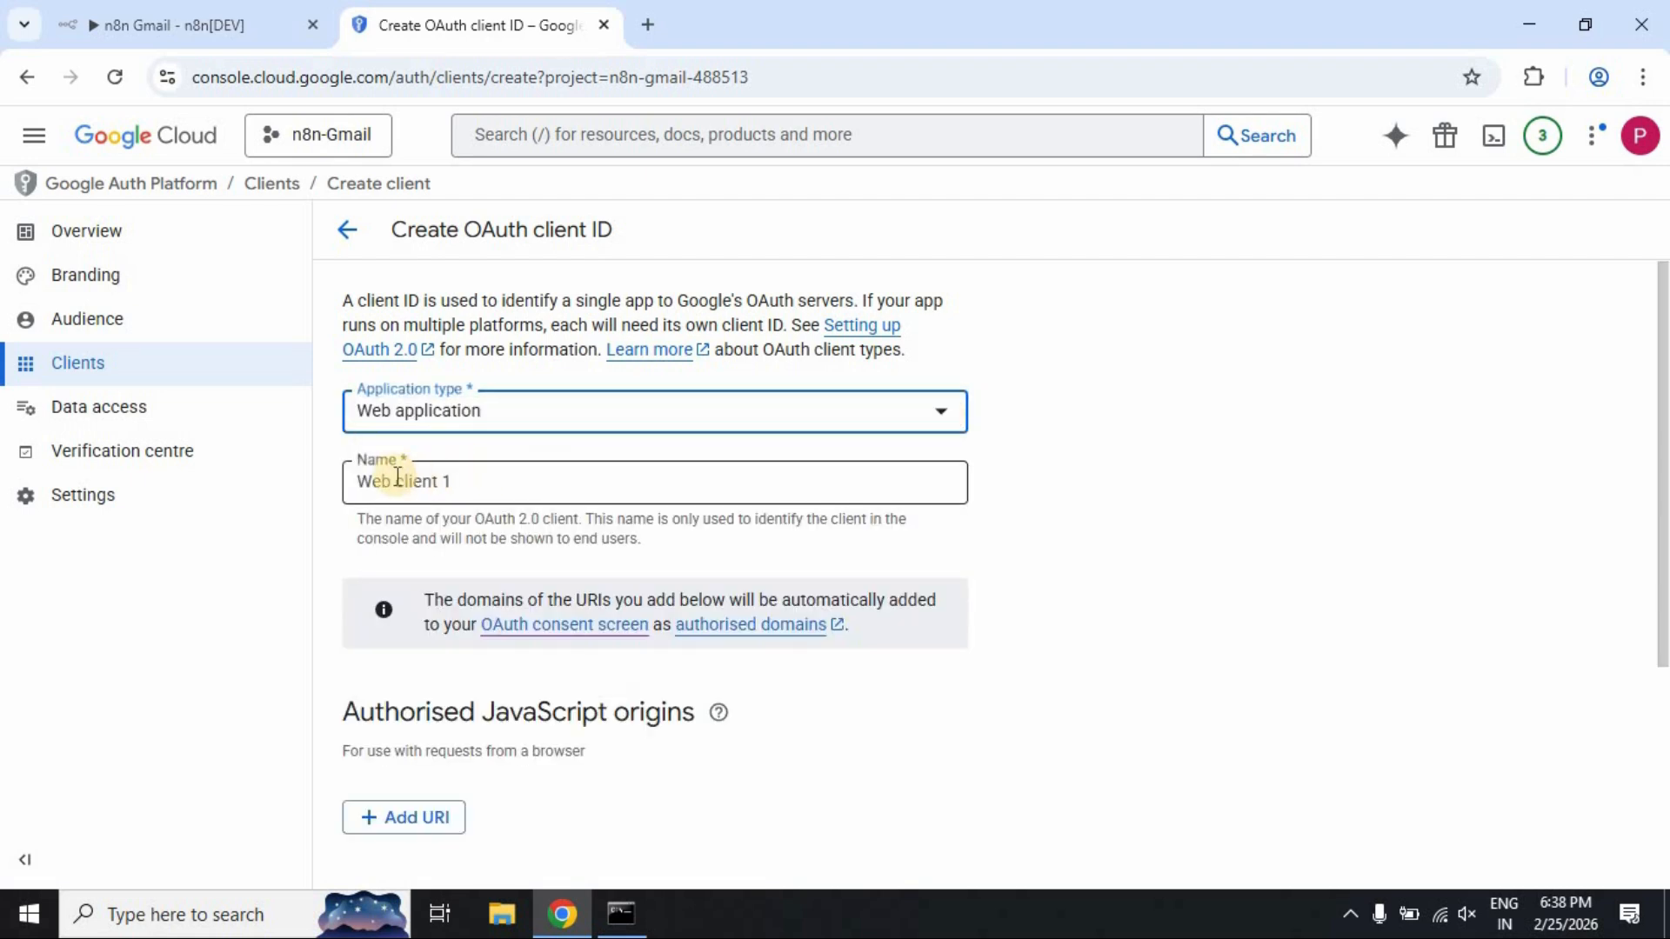
left_click(360, 479)
type("G")
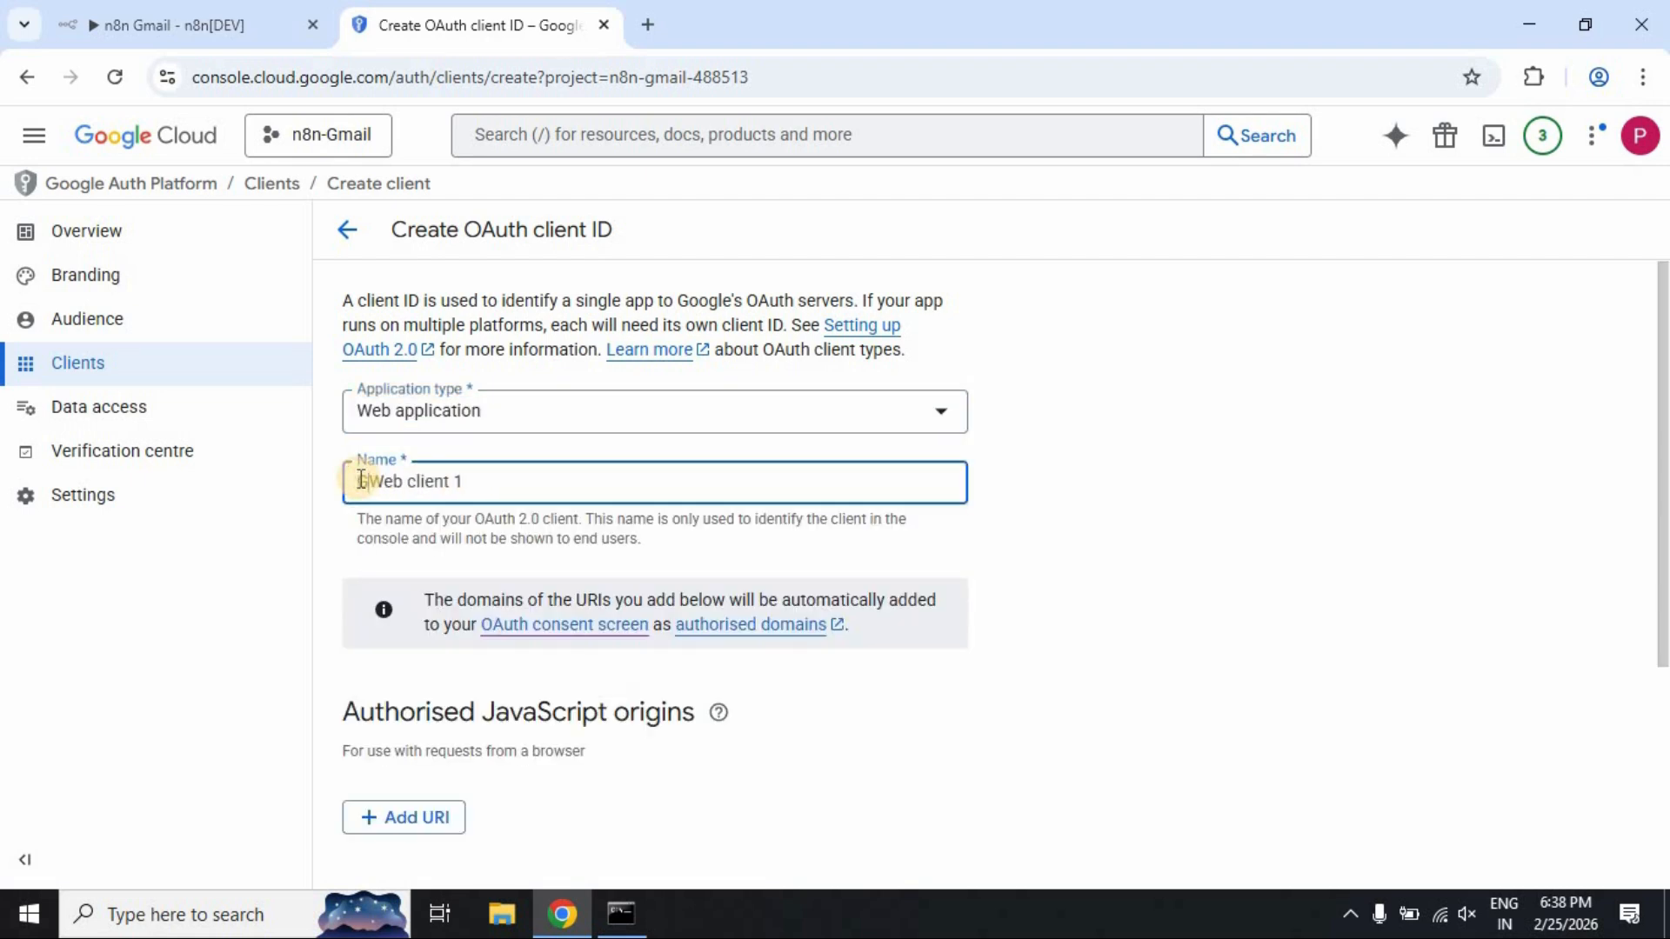
type("mail")
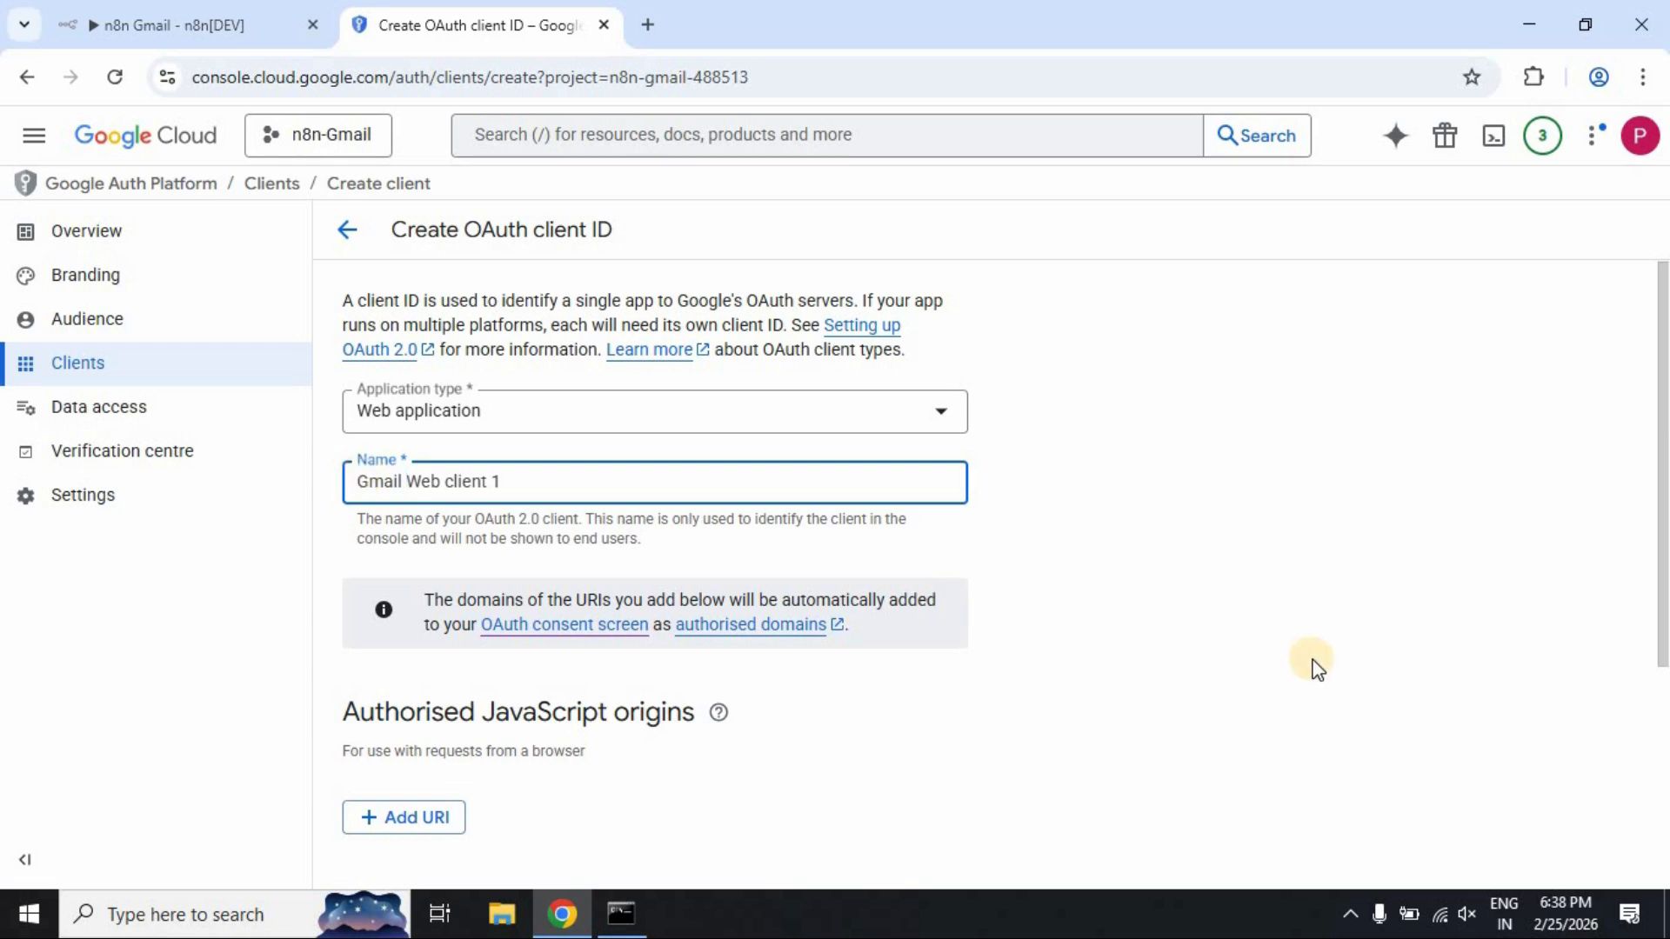
scroll(1168, 640, "down", 4)
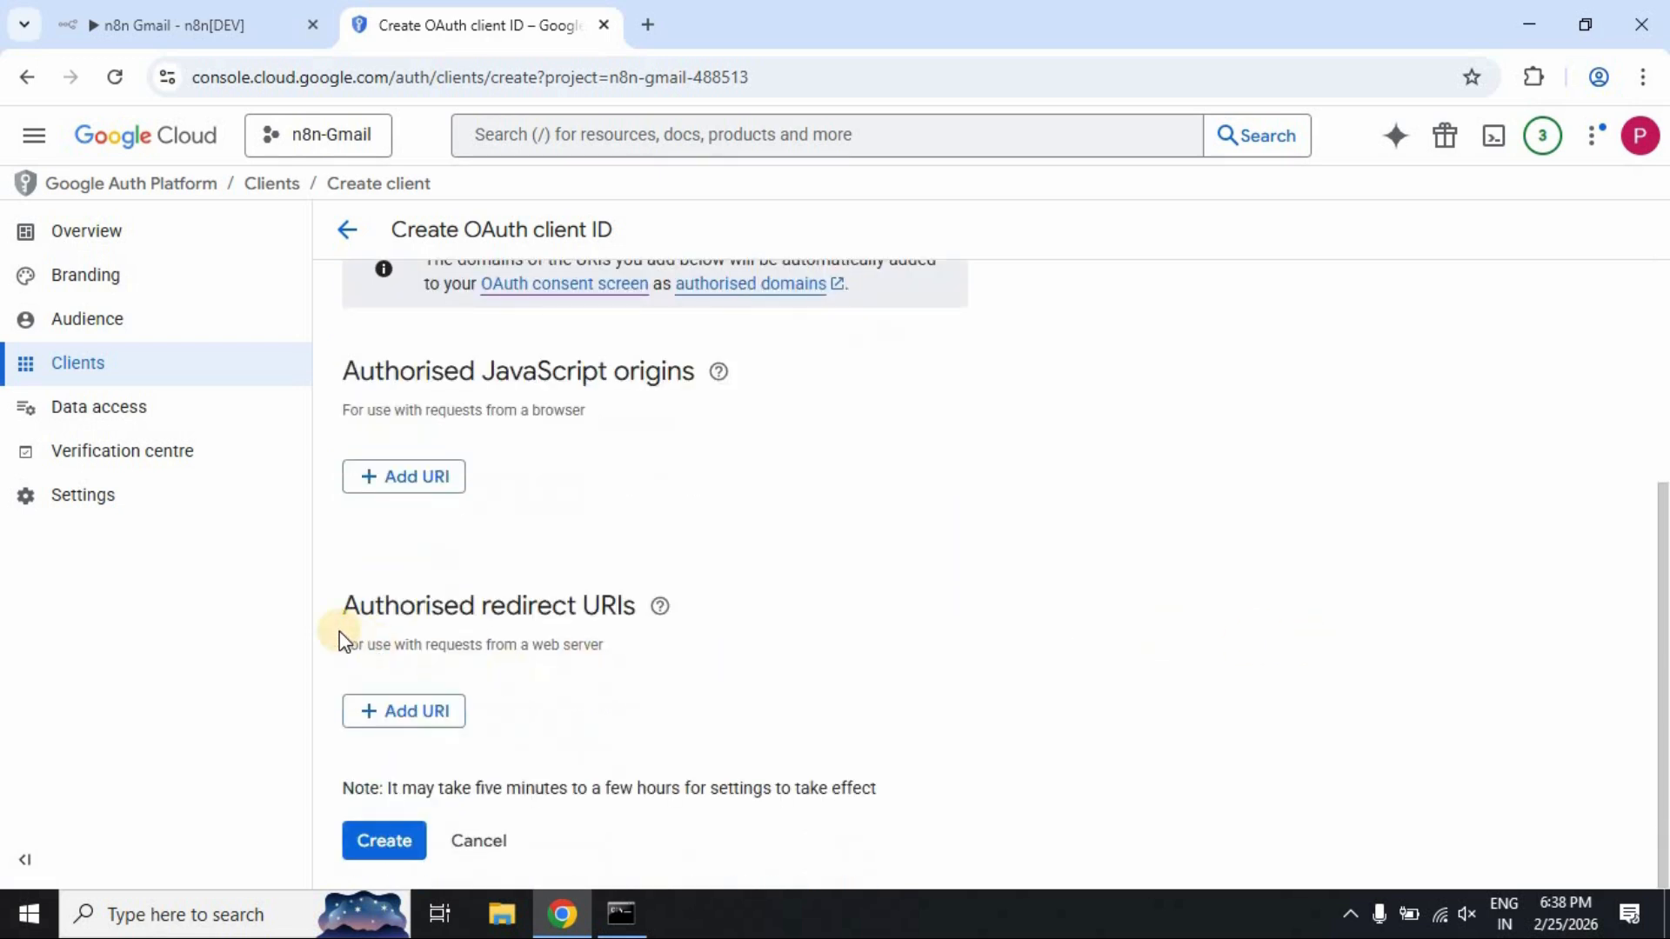
left_click(391, 715)
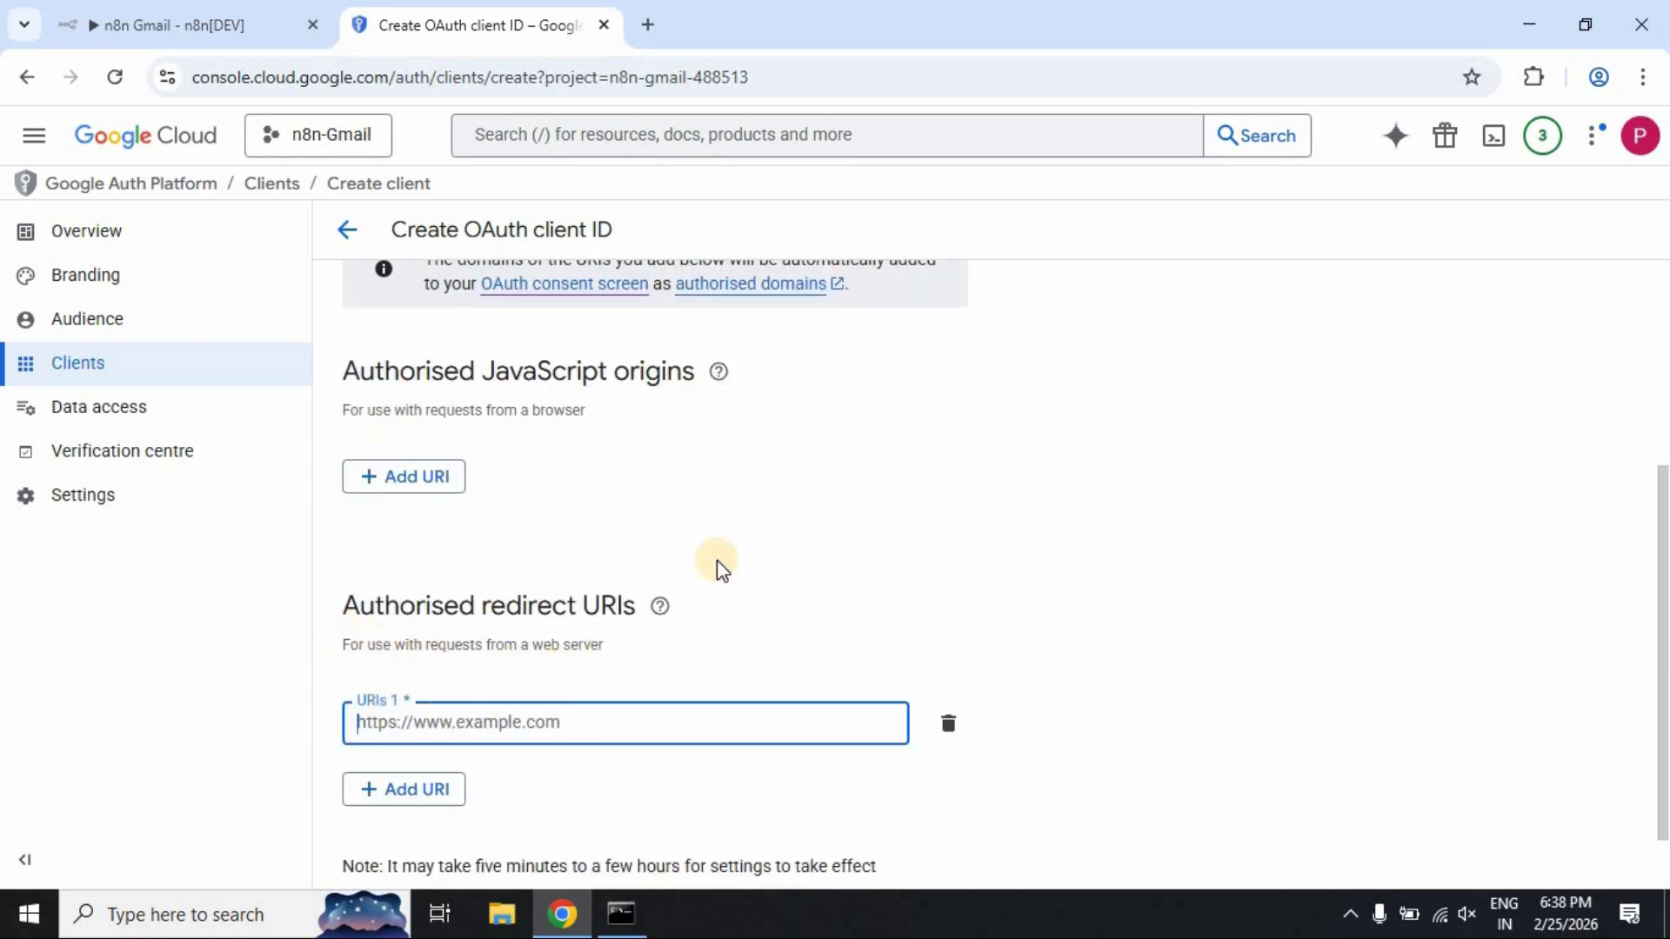
left_click(150, 26)
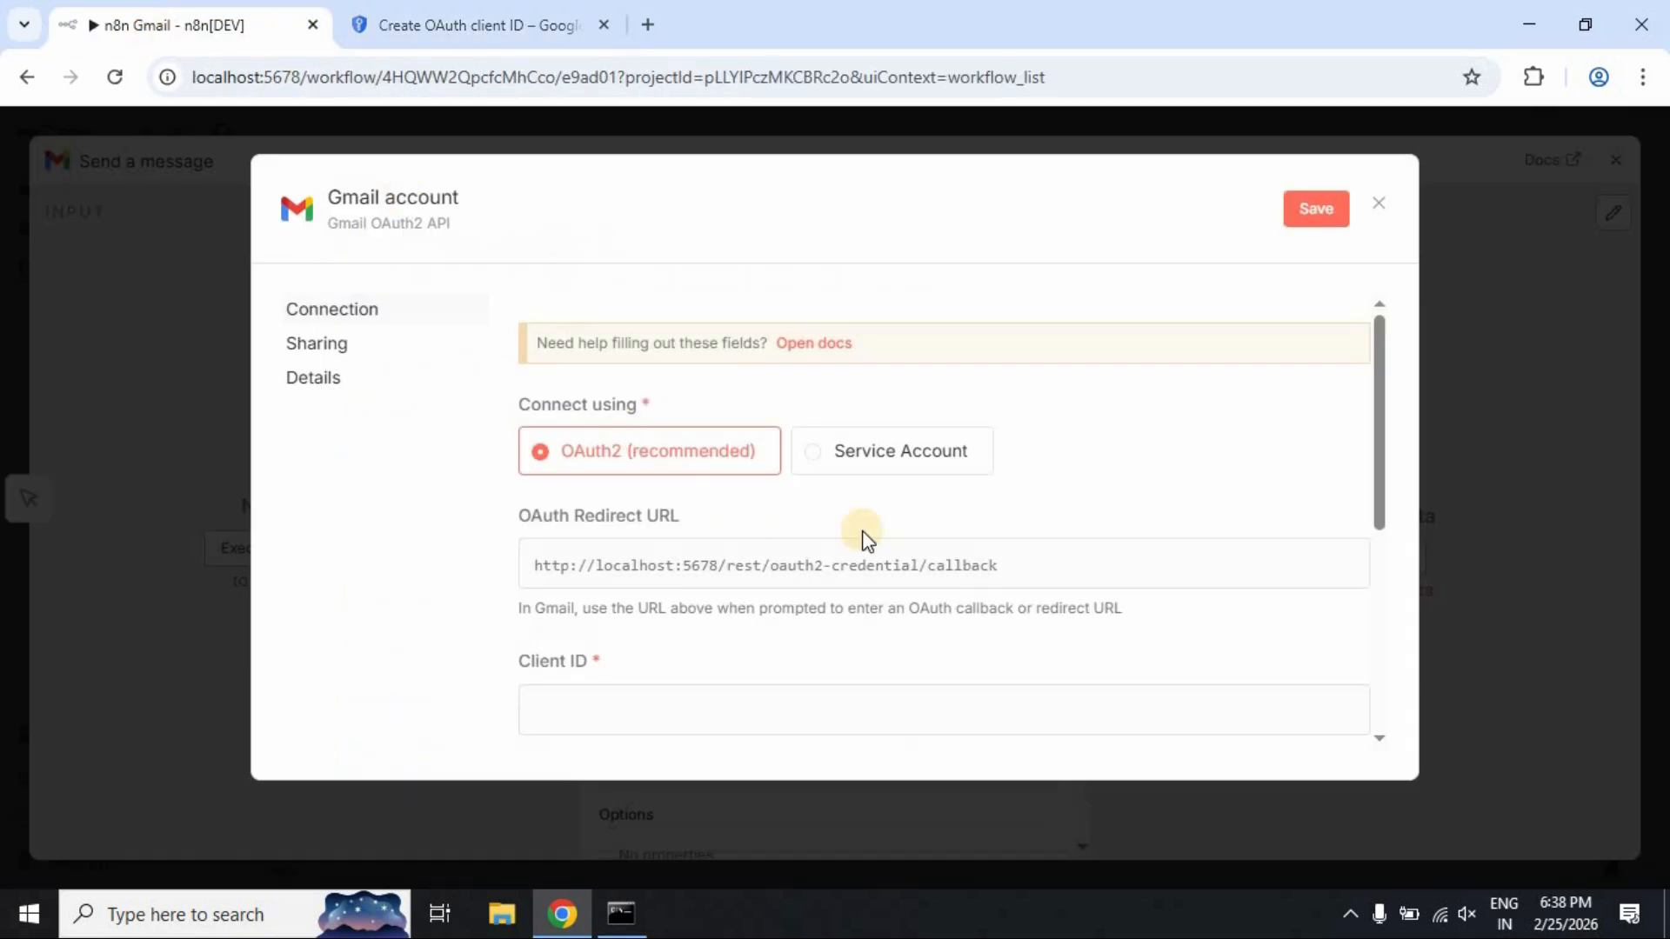
left_click(1337, 574)
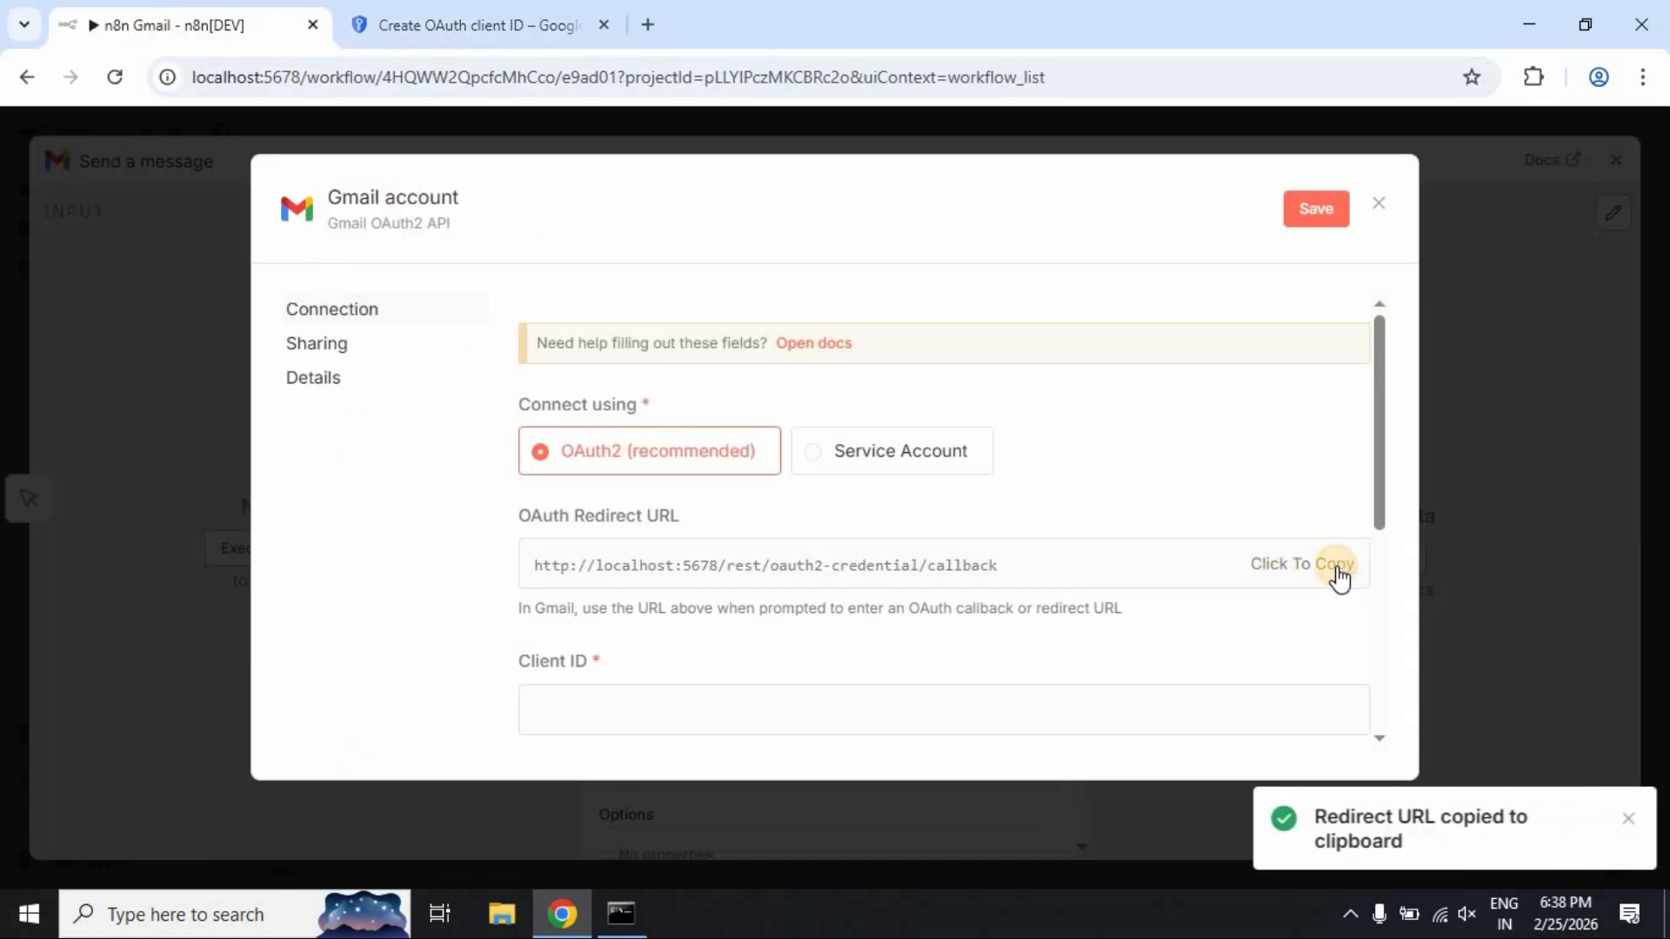
left_click(522, 26)
mouse_move(683, 612)
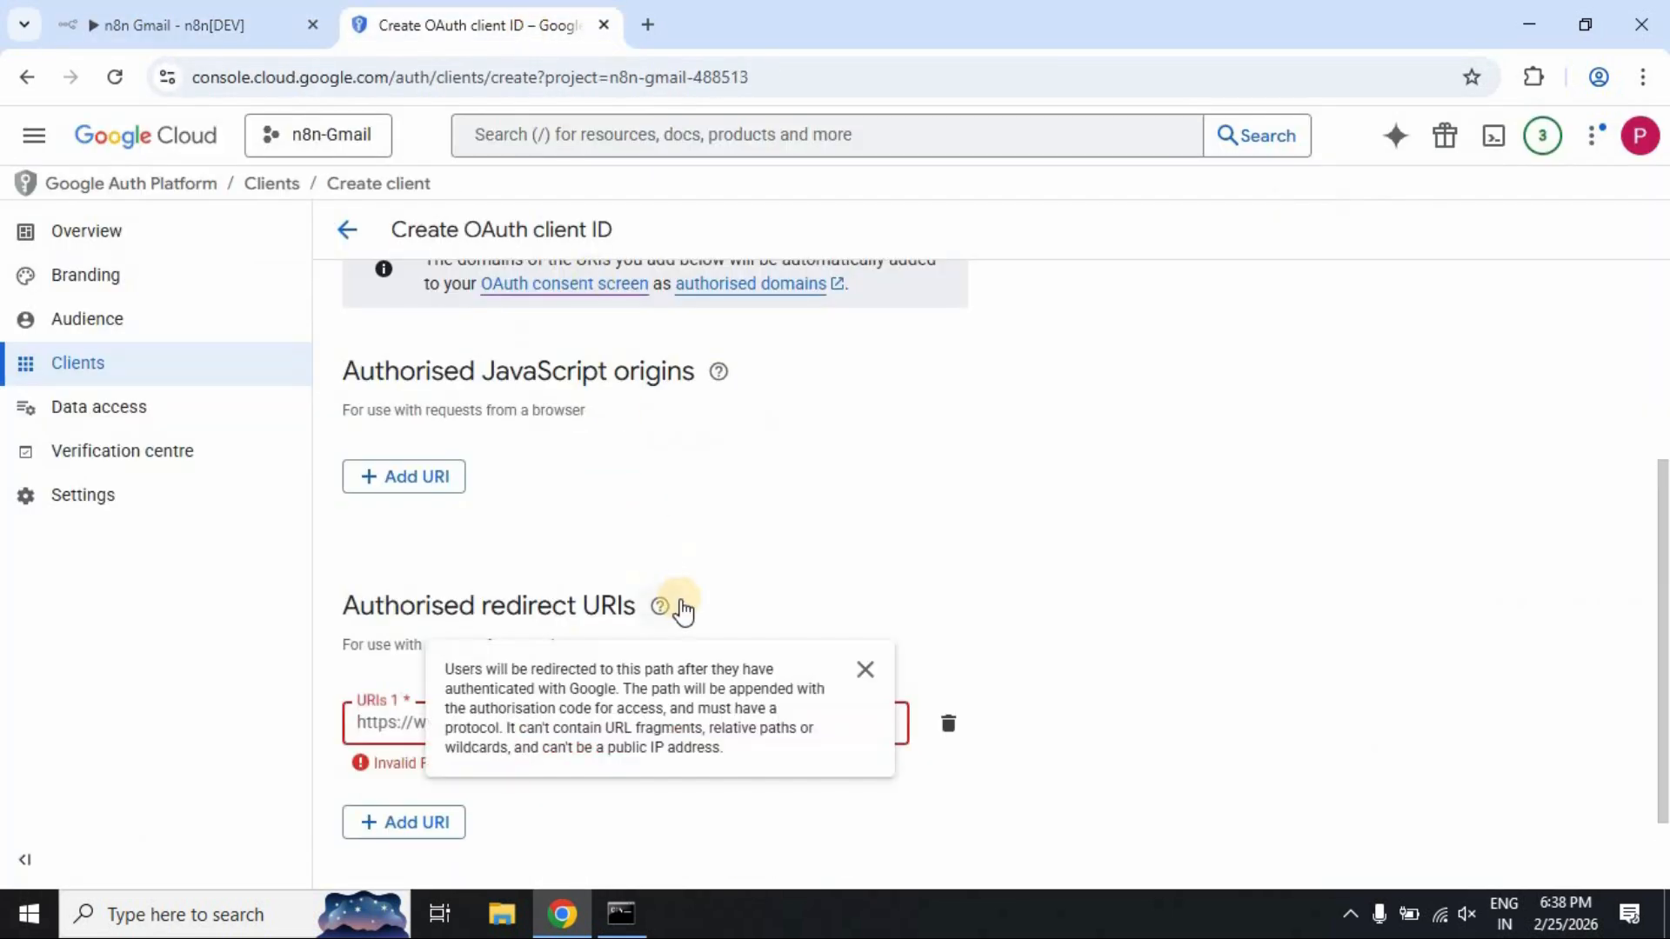
key("ctrl+v")
left_click(1105, 708)
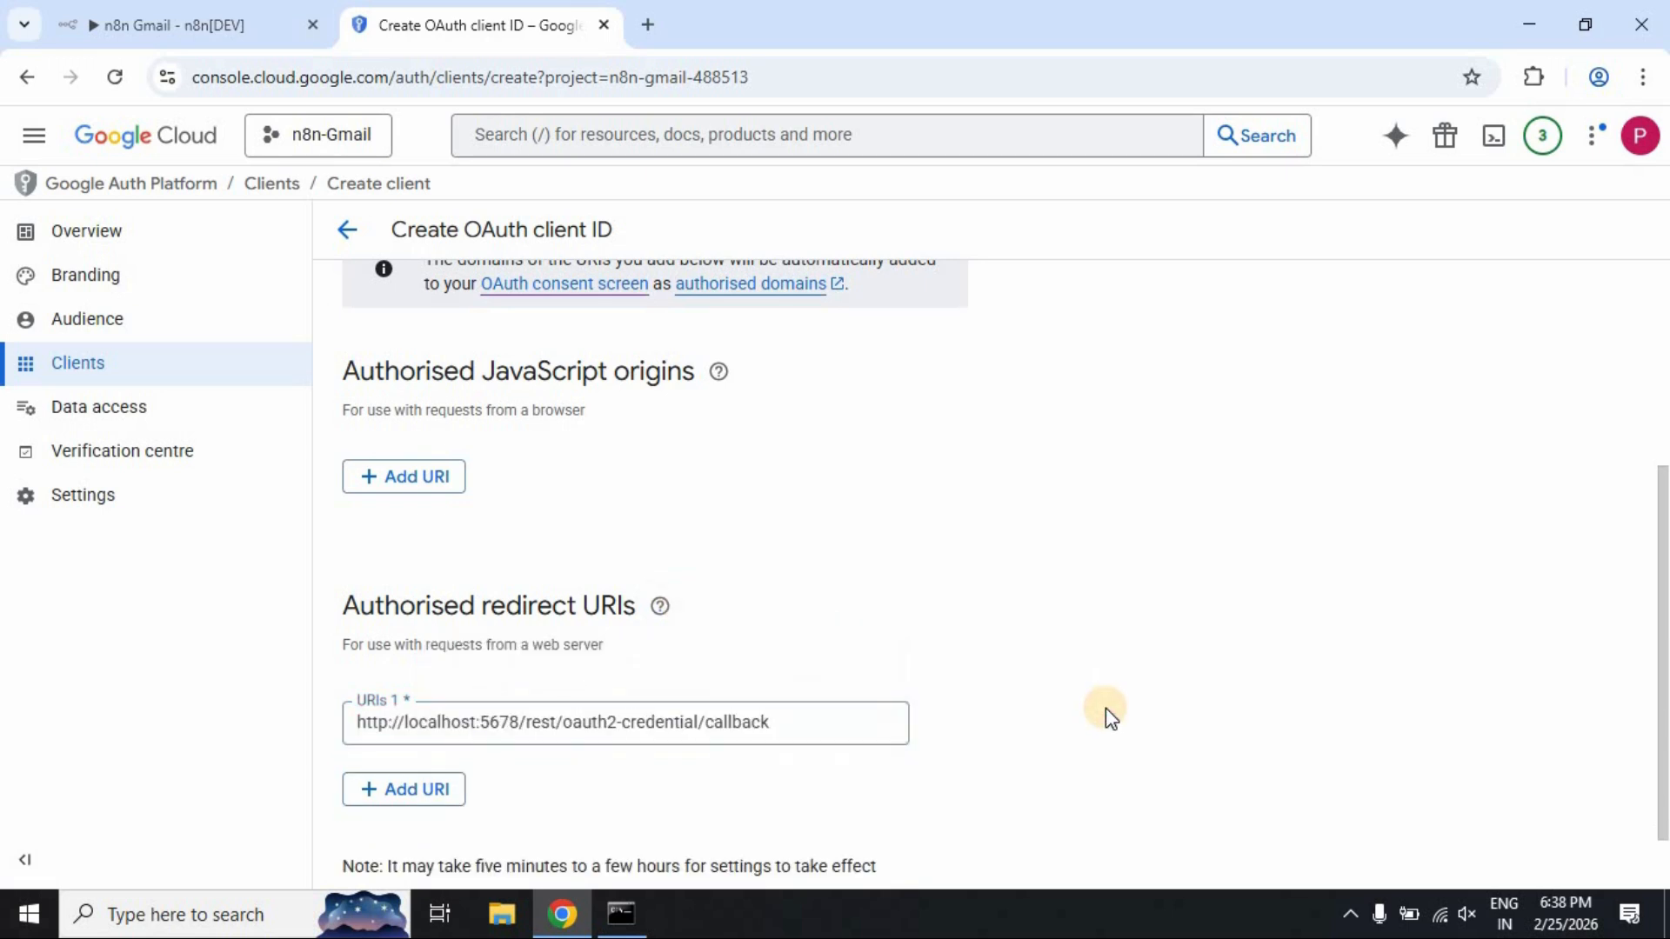
Create the OAuth client and copy its client ID
scroll(1104, 708, "down", 1)
left_click(388, 844)
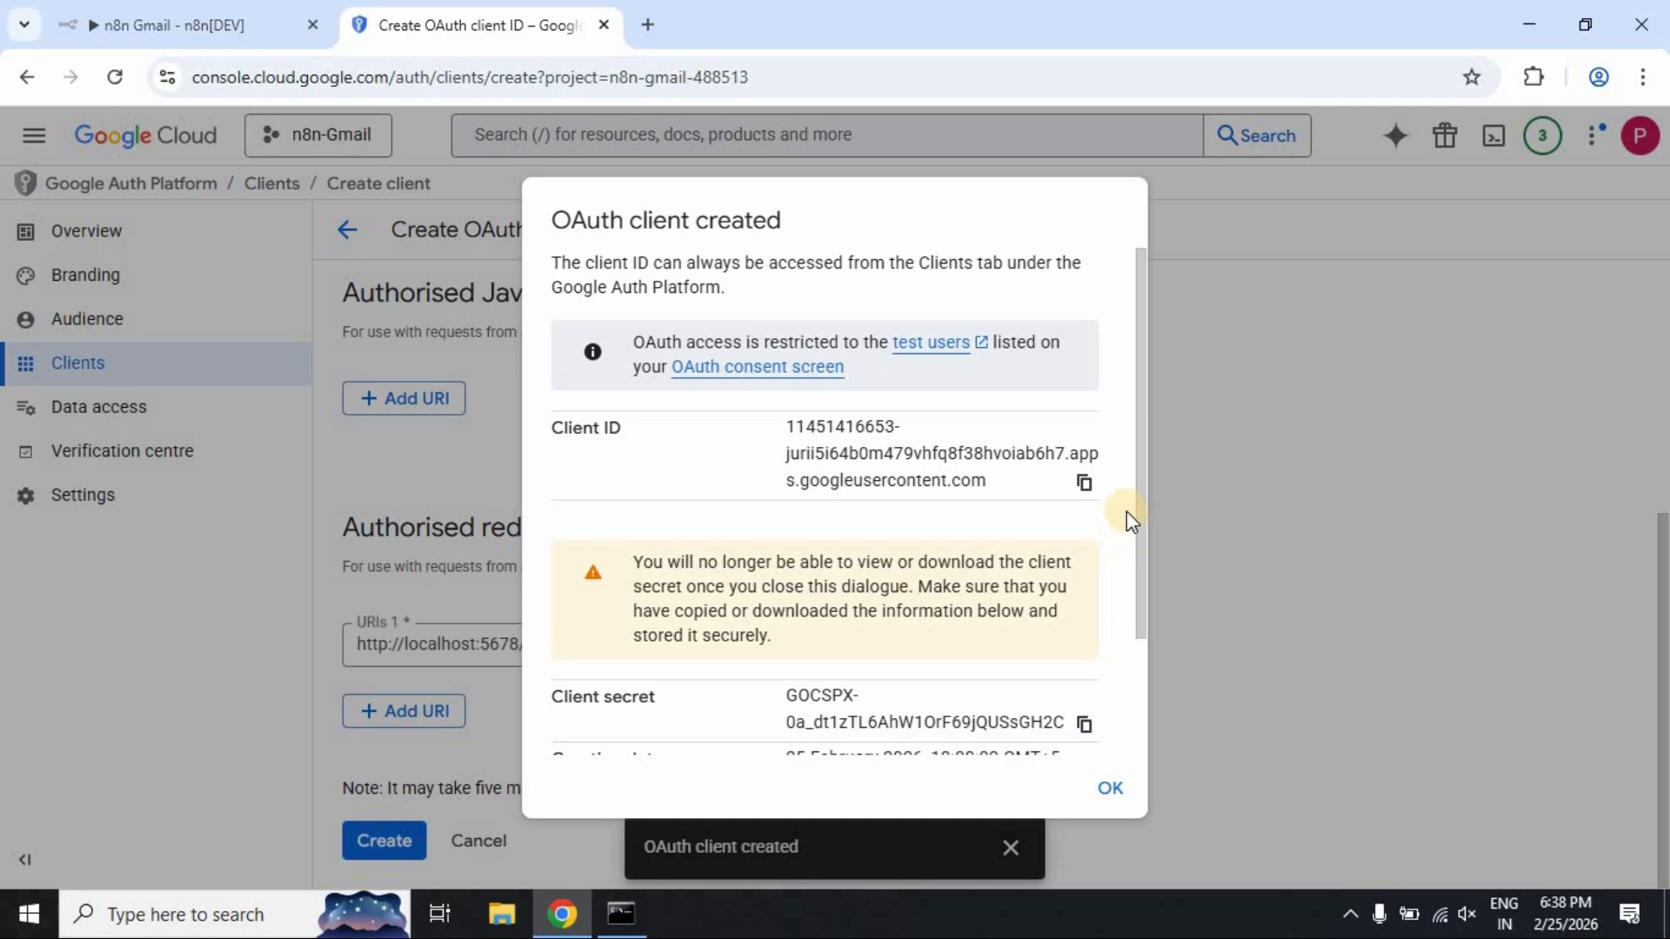
scroll(853, 465, "down", 2)
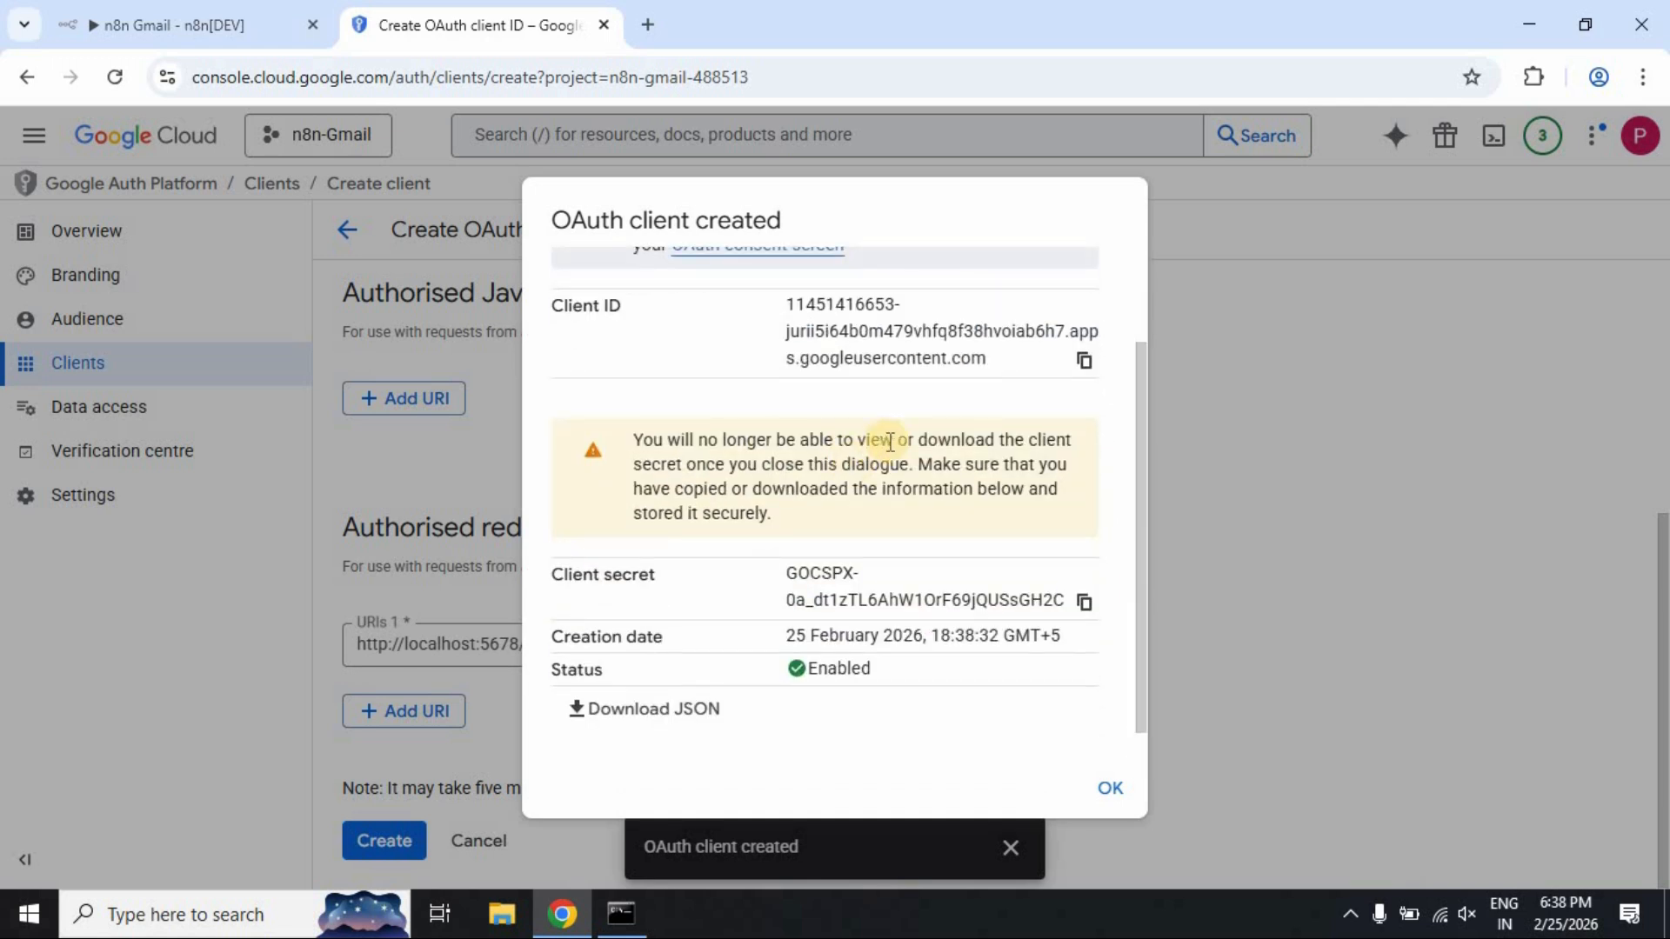
left_click(1083, 361)
Paste the copied client ID into the n8n credential's Client ID field
left_click(197, 27)
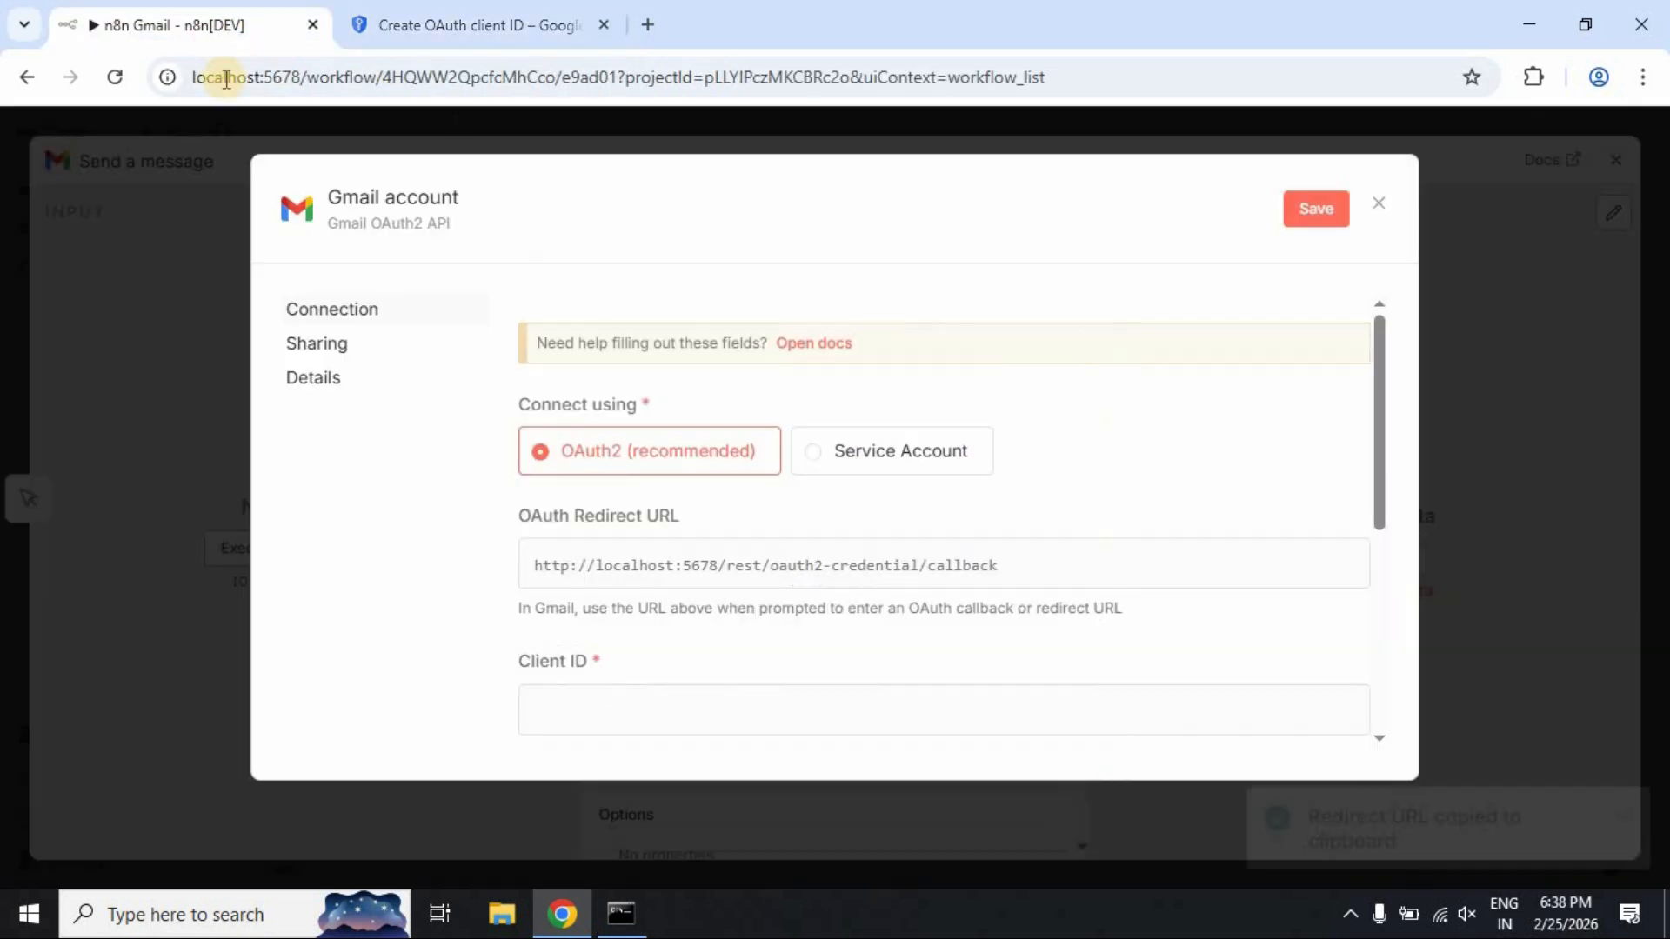
scroll(876, 525, "down", 3)
left_click(736, 461)
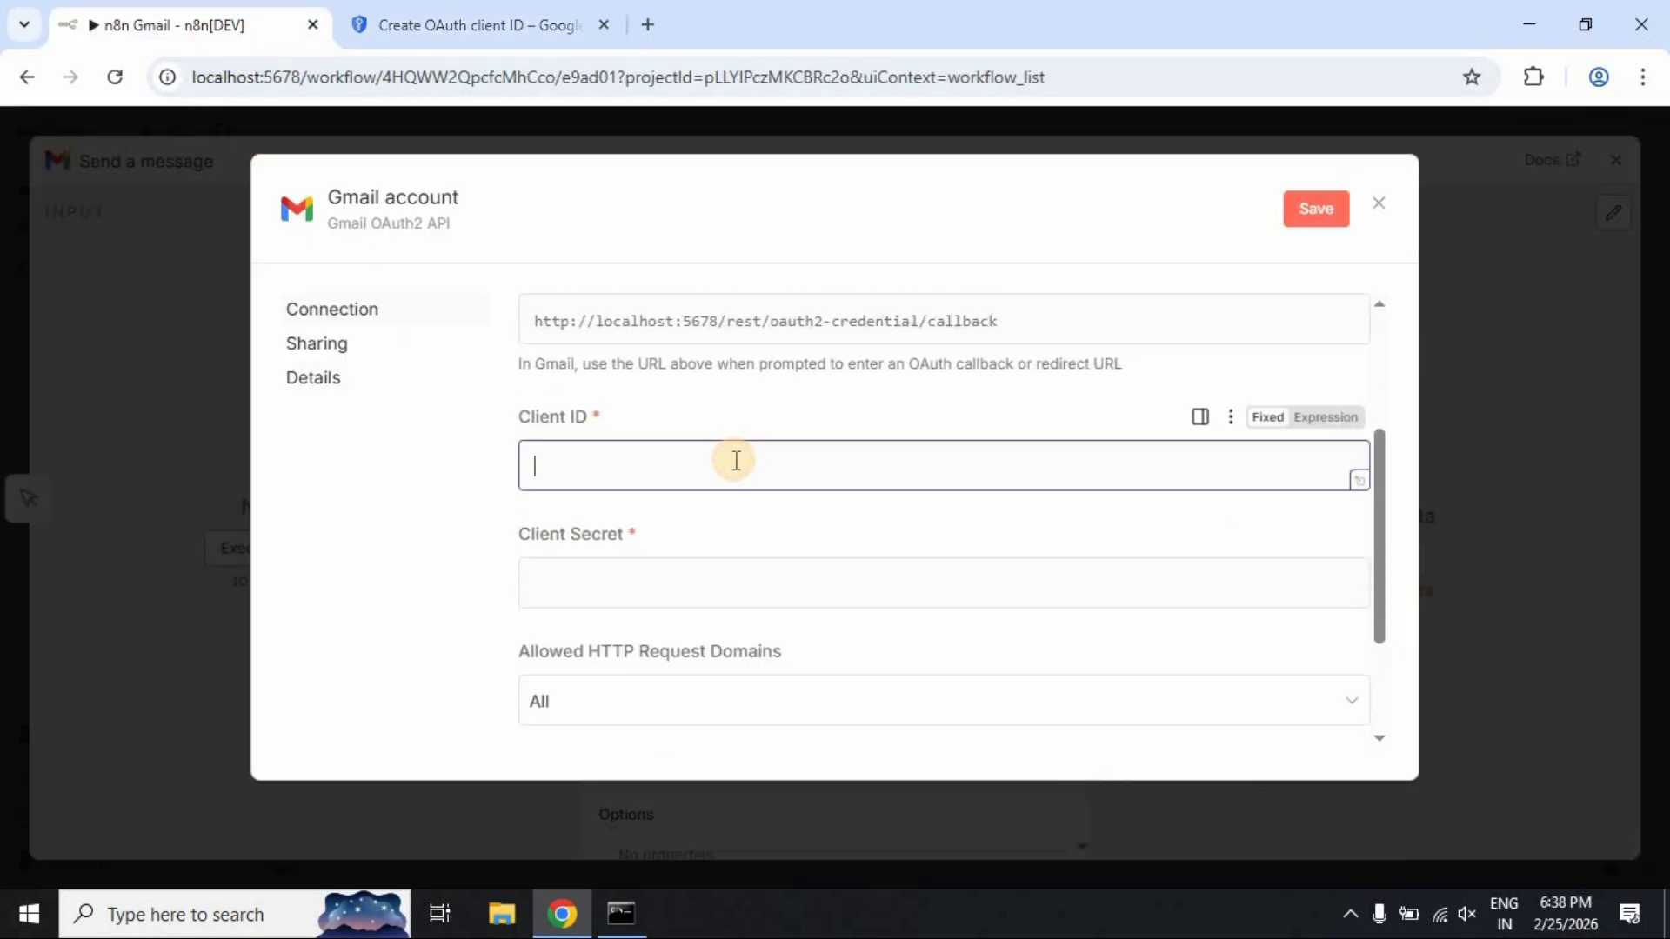
key("ctrl+v")
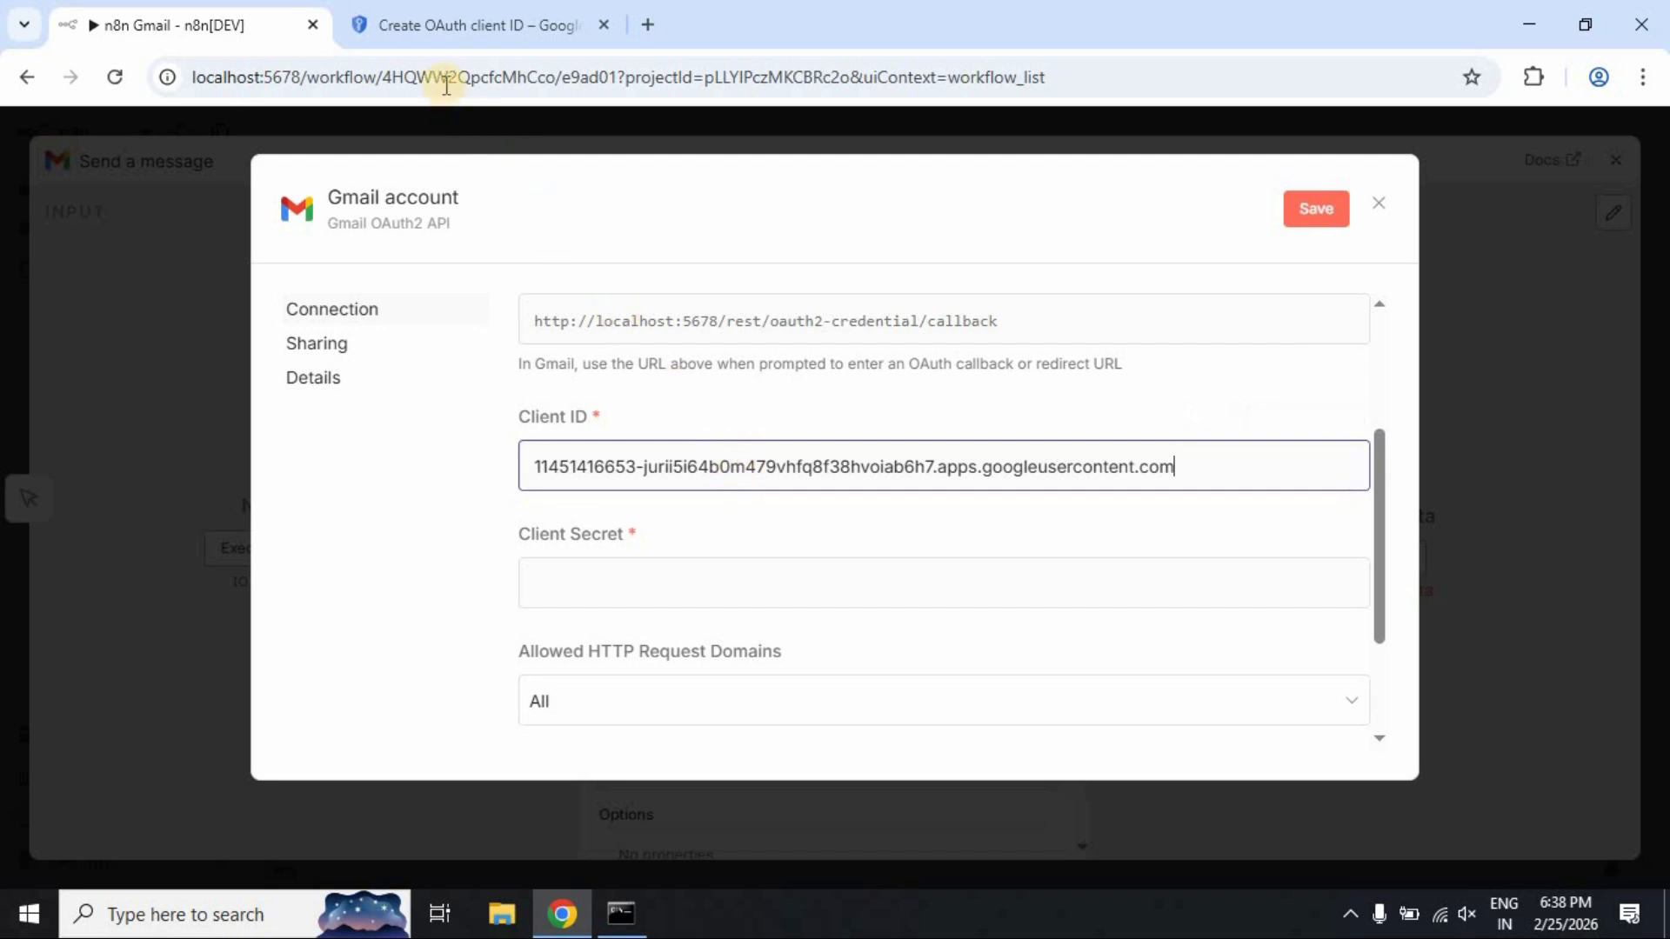
Copy the client secret from Google Cloud and paste it into the Client Secret field
left_click(454, 19)
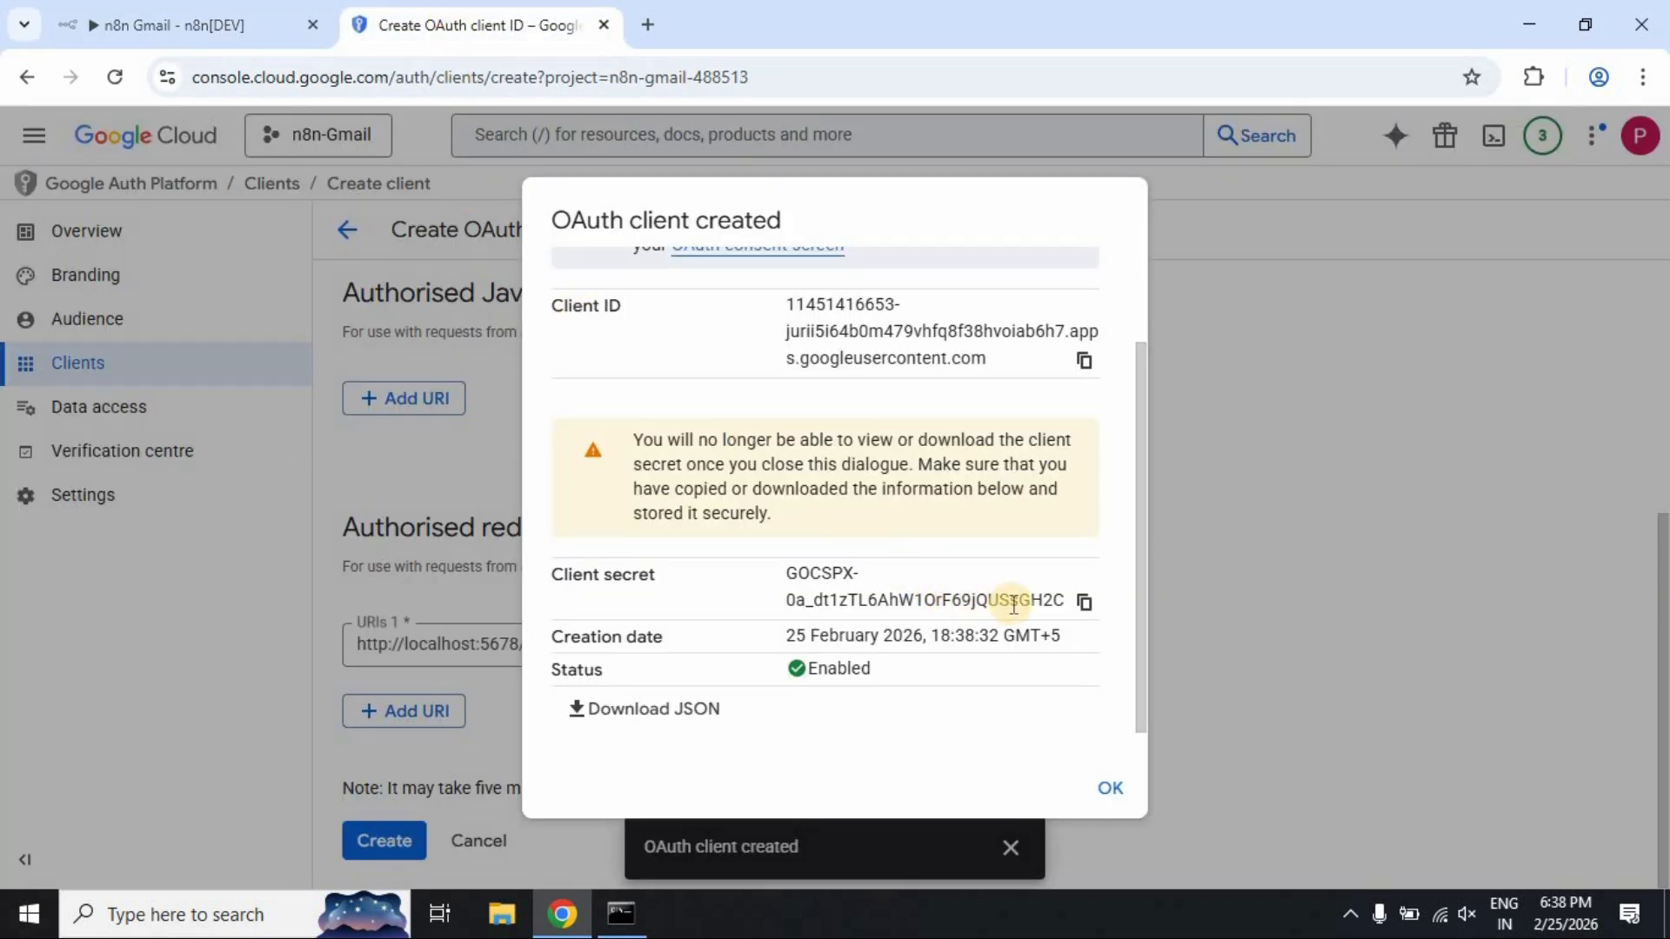
left_click(1086, 603)
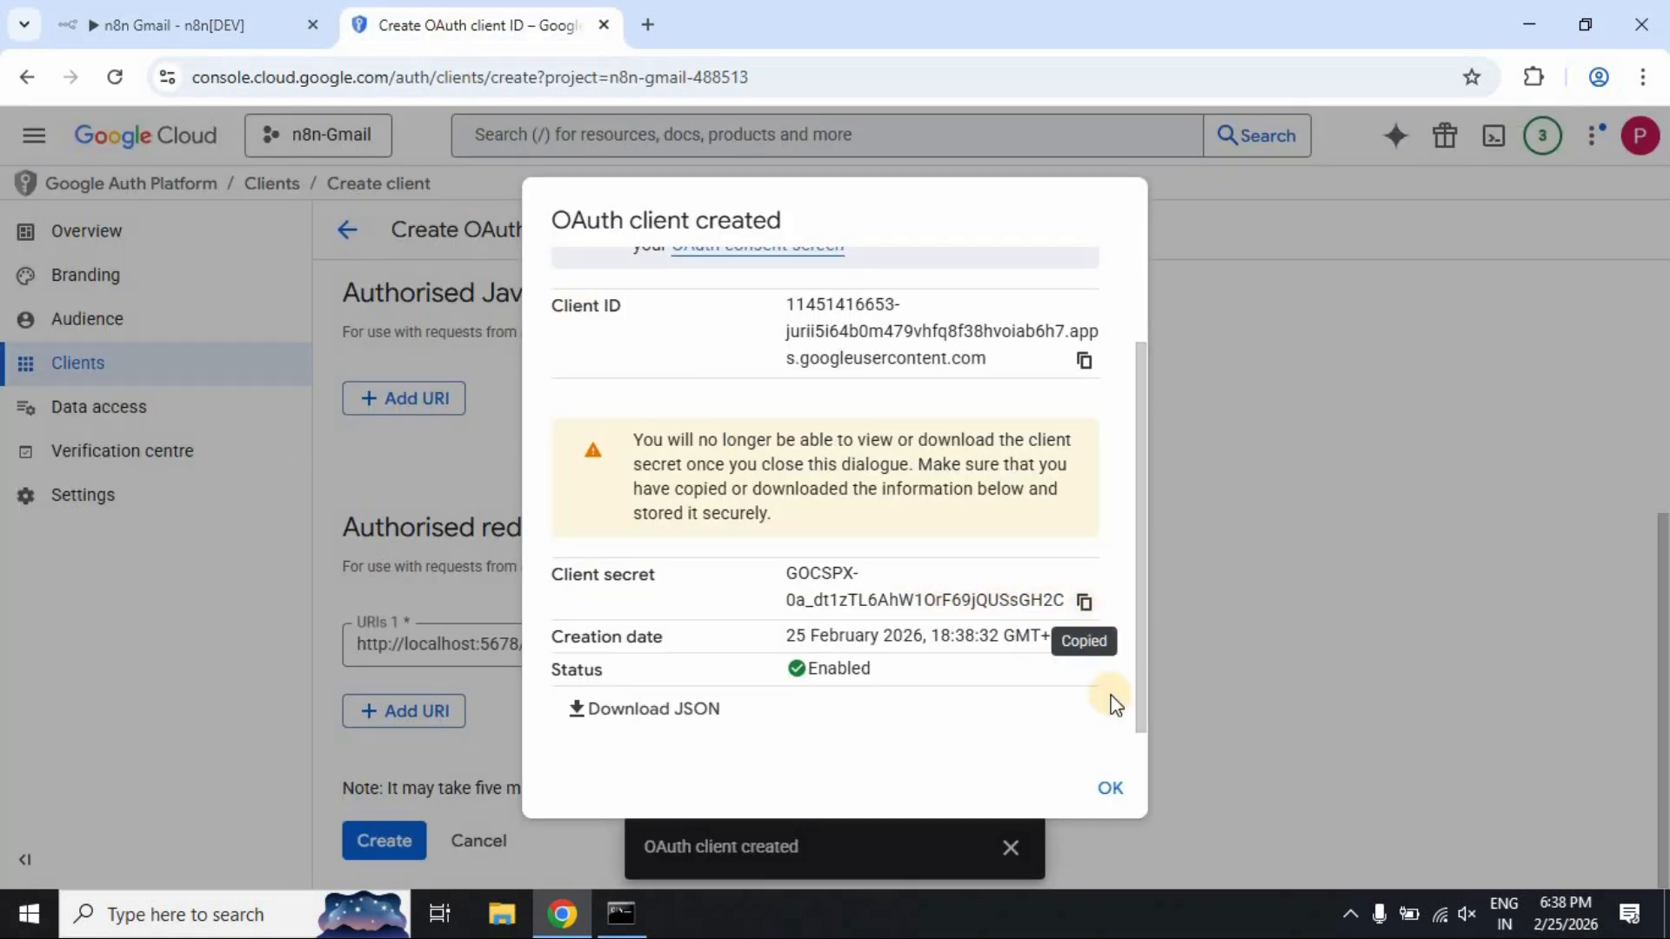
left_click(1109, 787)
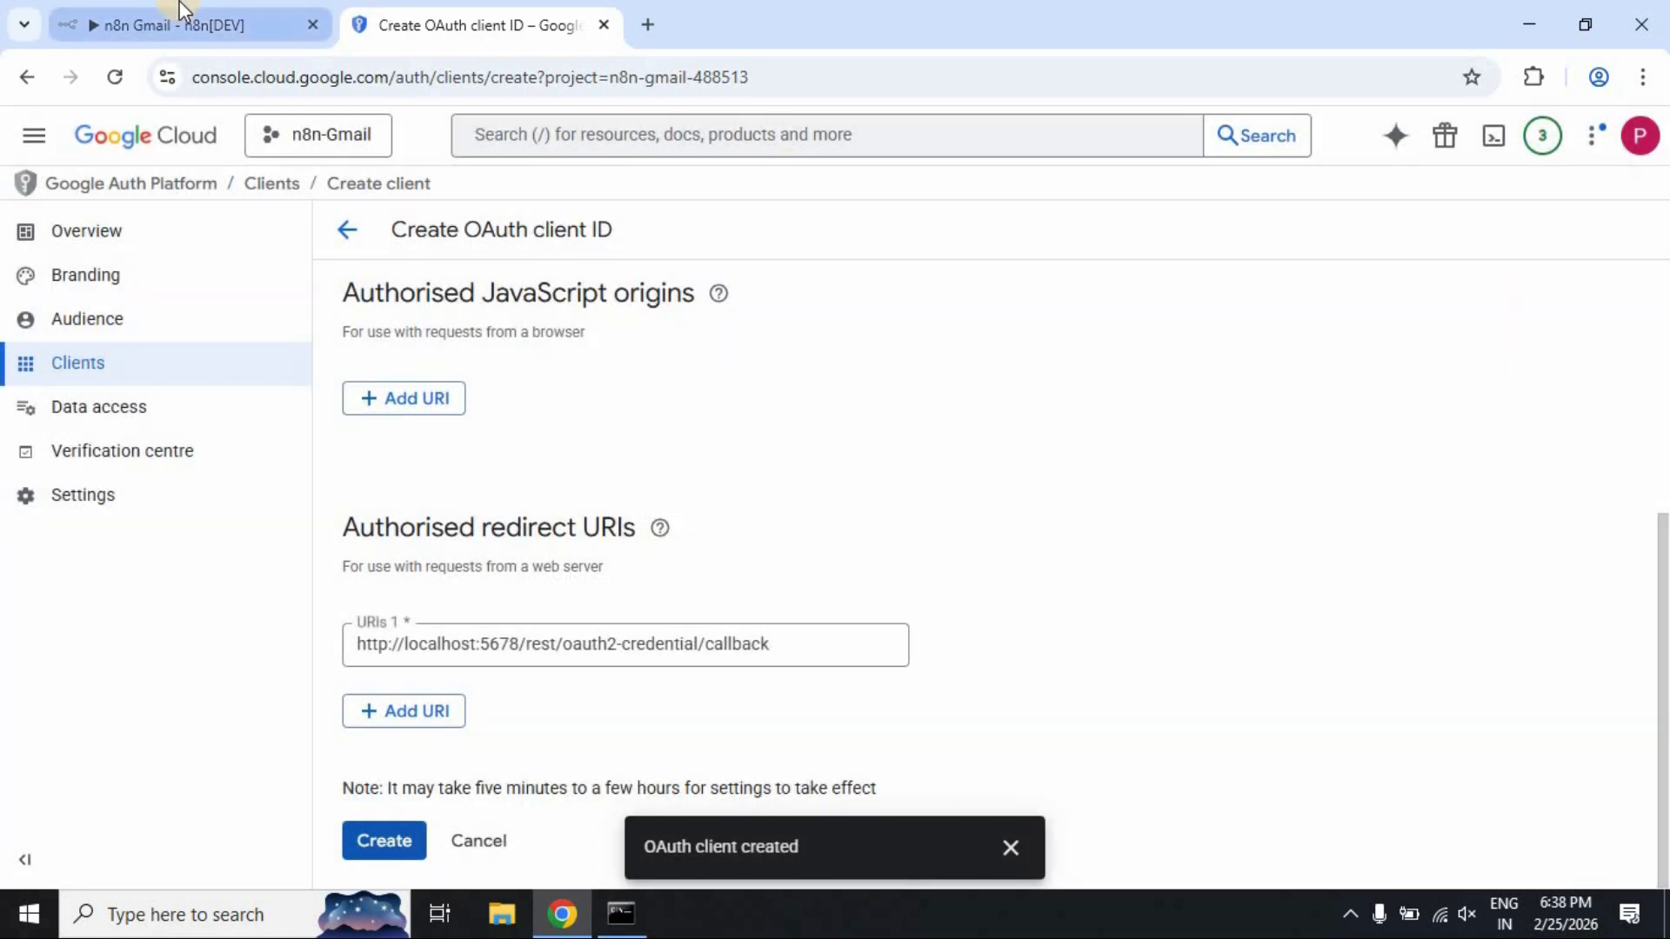
left_click(205, 24)
left_click(646, 574)
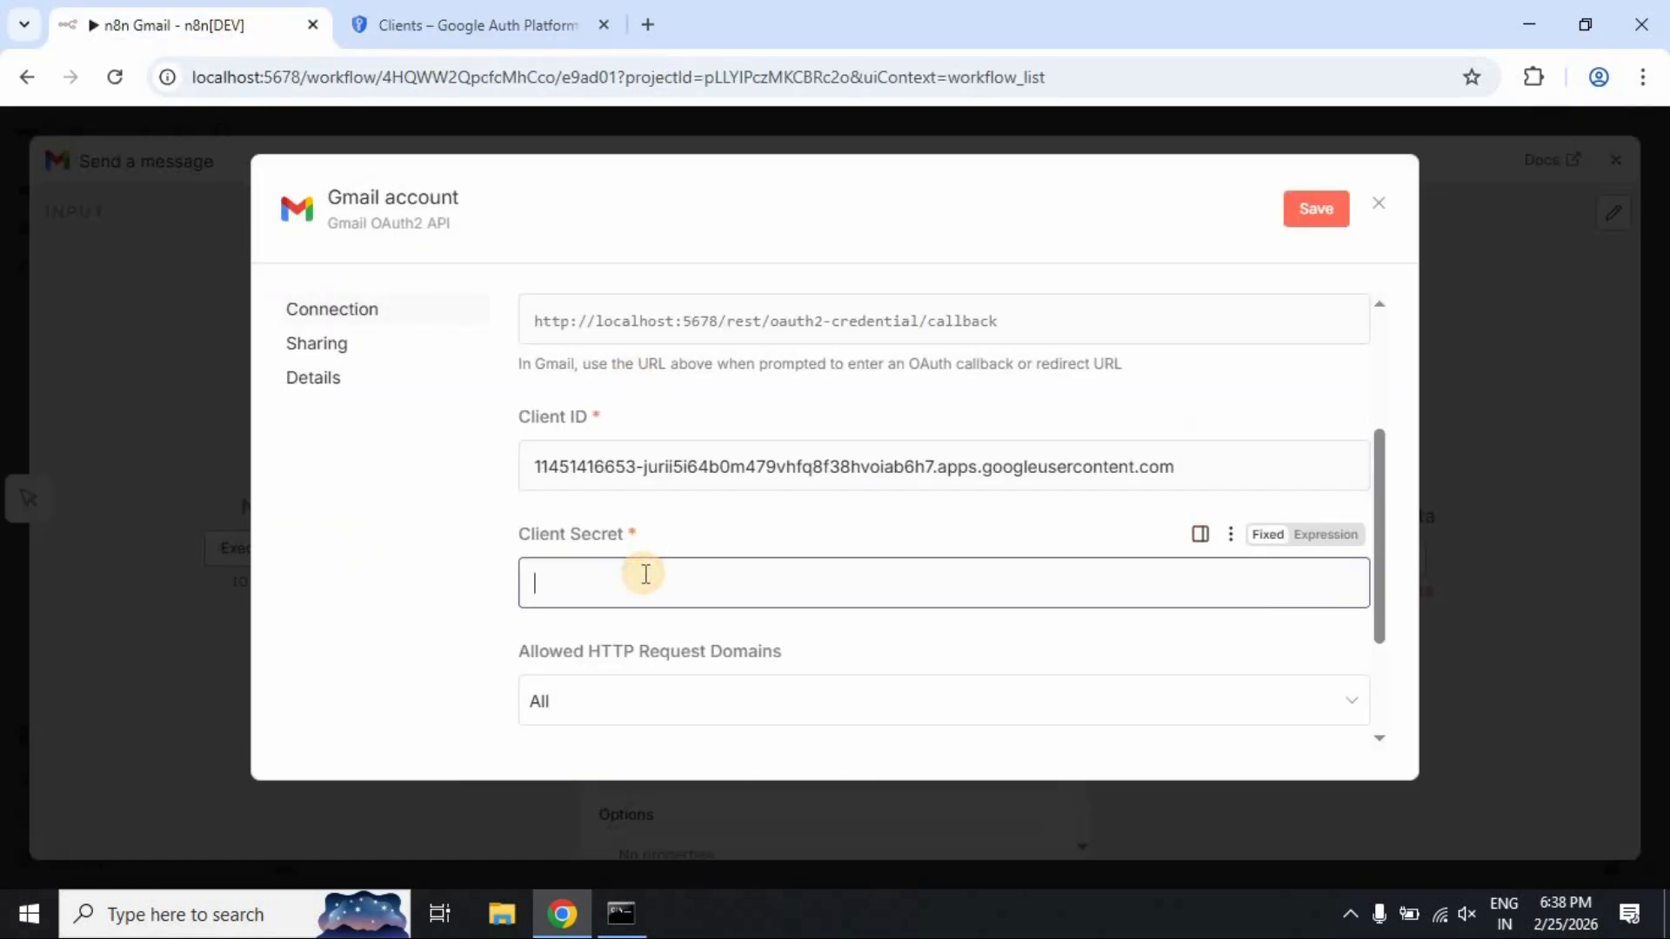
key("ctrl+v")
left_click(518, 25)
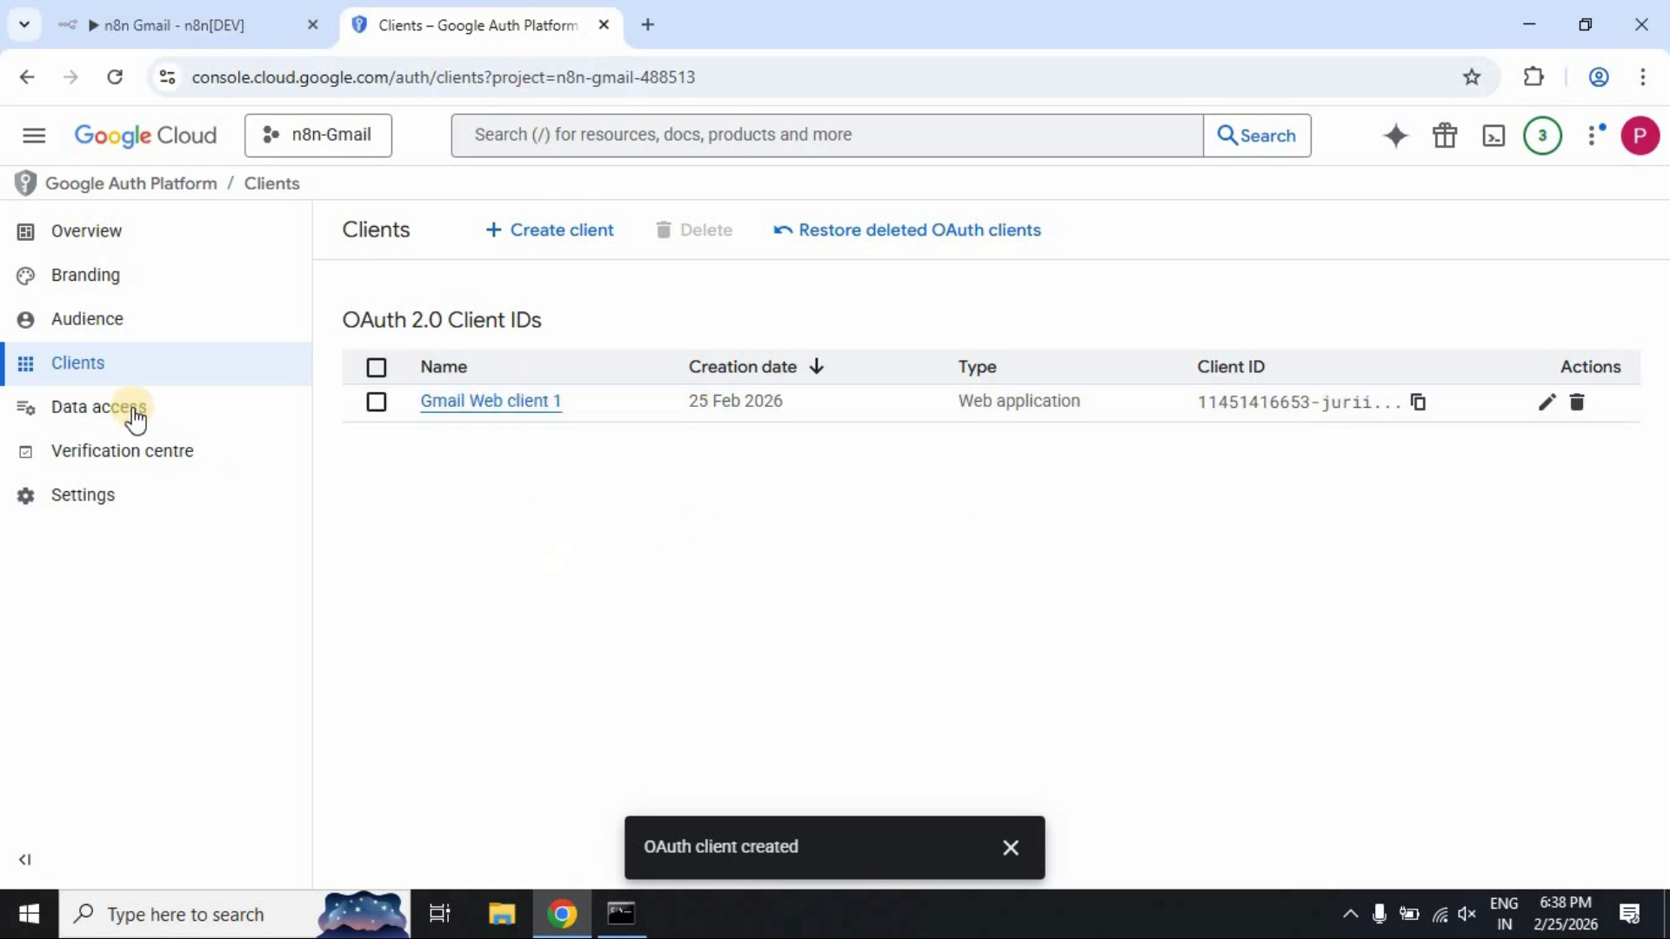
On the Audience page, add the Gmail account's address as a test user and save
left_click(106, 329)
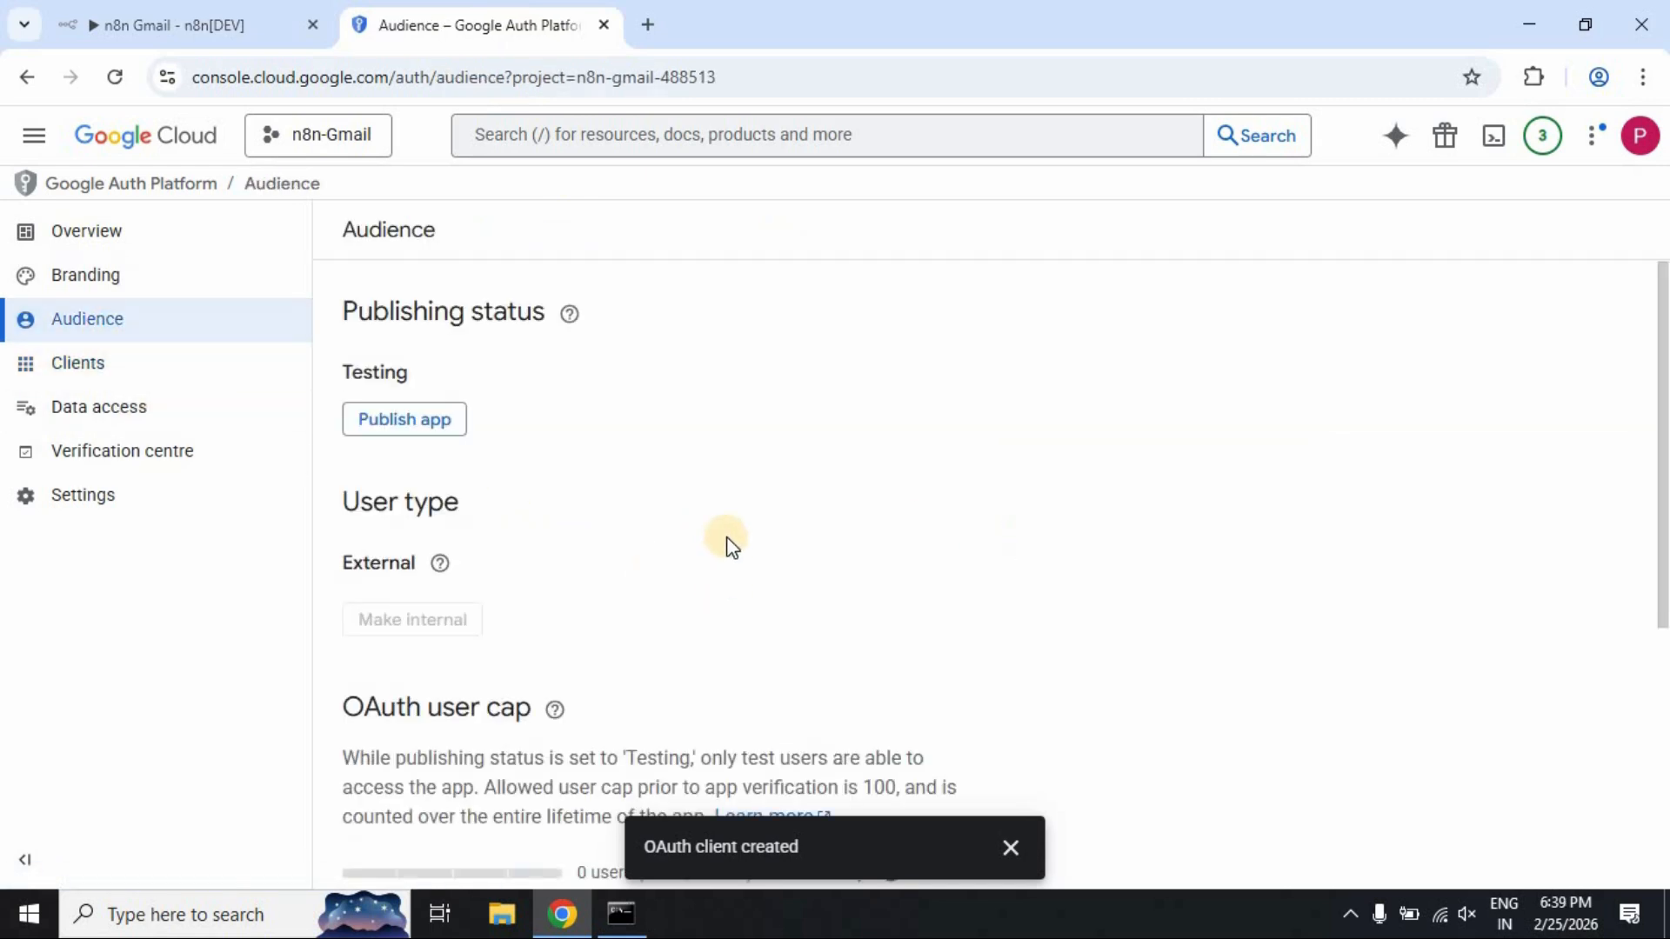
scroll(668, 465, "down", 5)
scroll(680, 481, "down", 1)
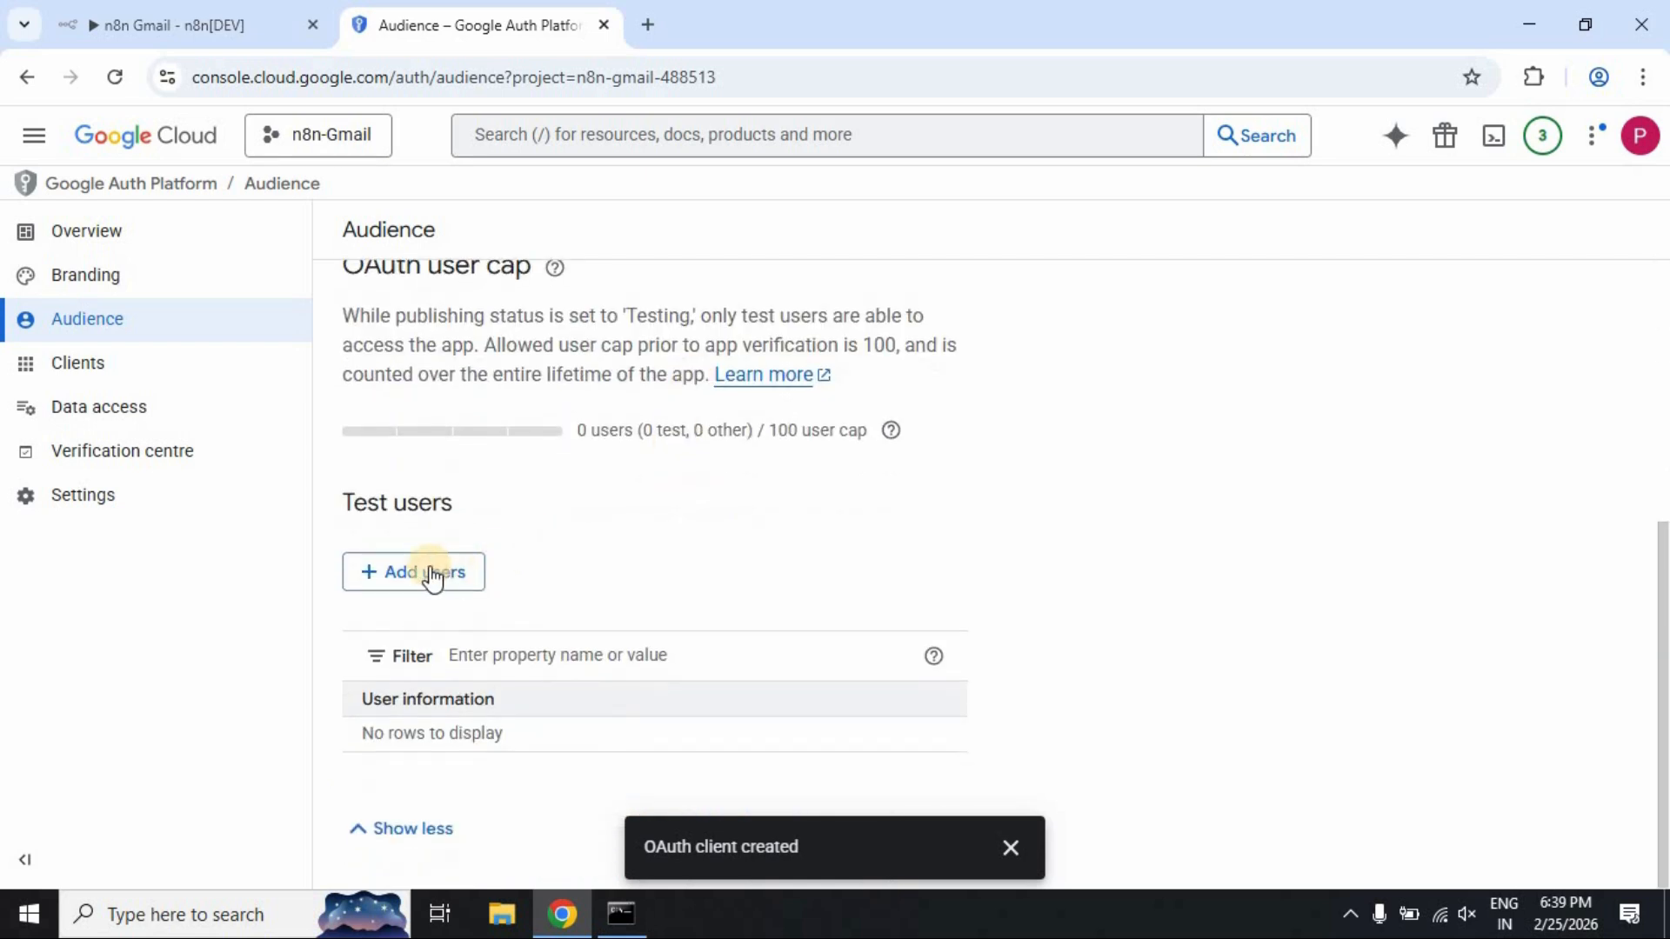
left_click(421, 571)
left_click(1026, 364)
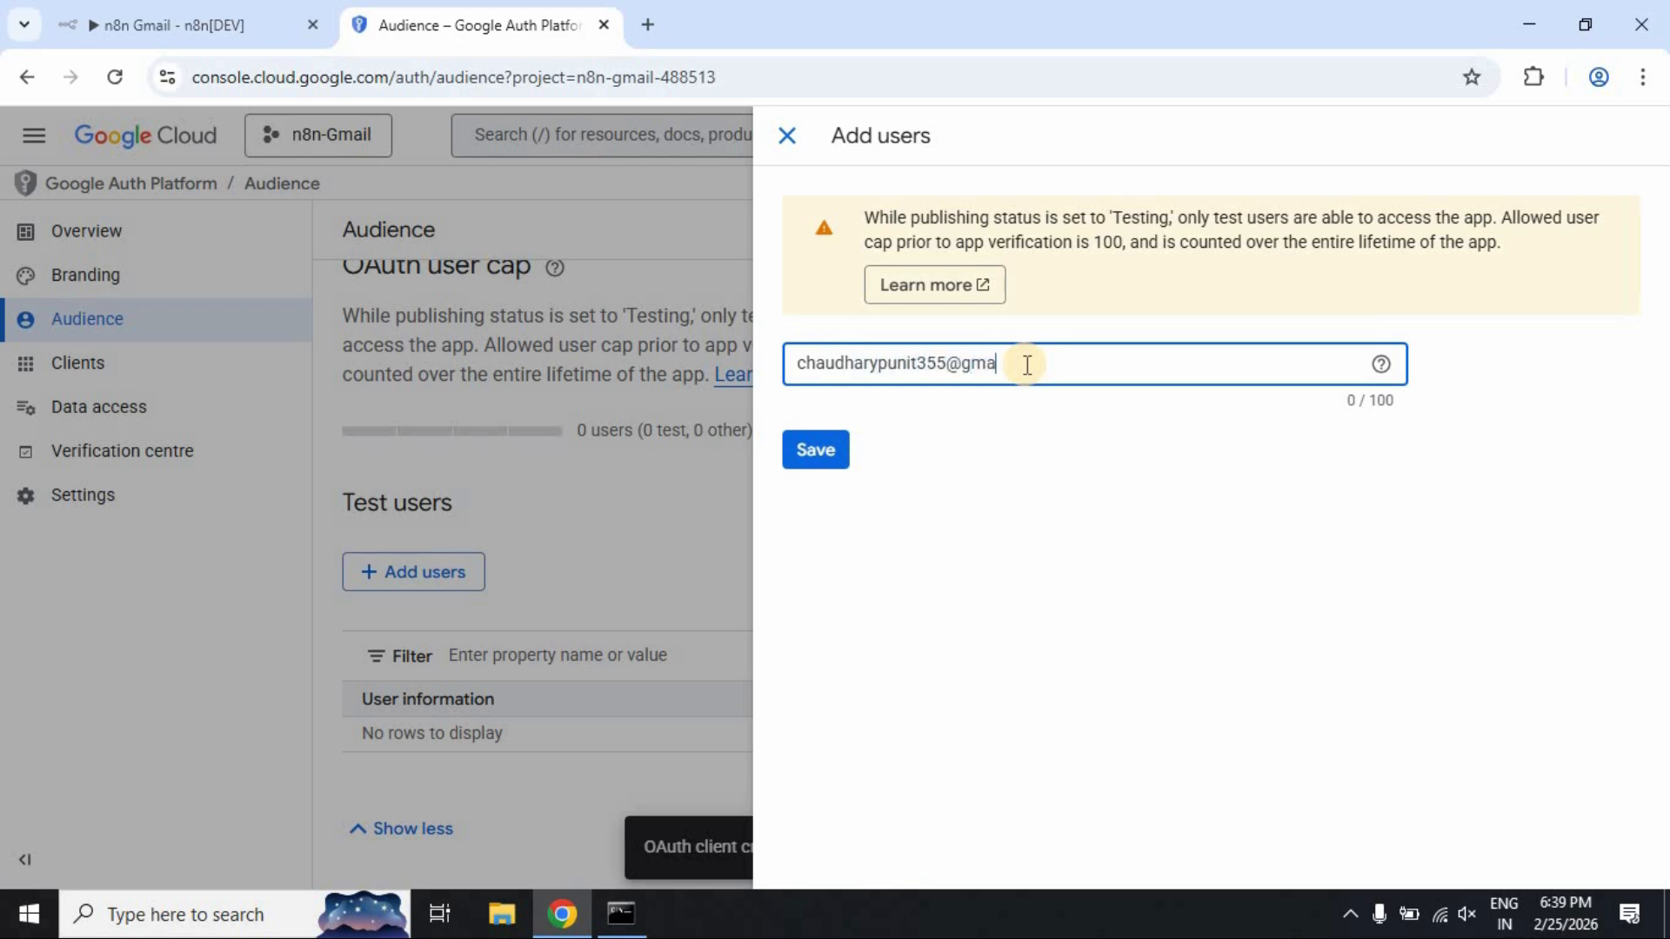
left_click(872, 510)
left_click(821, 470)
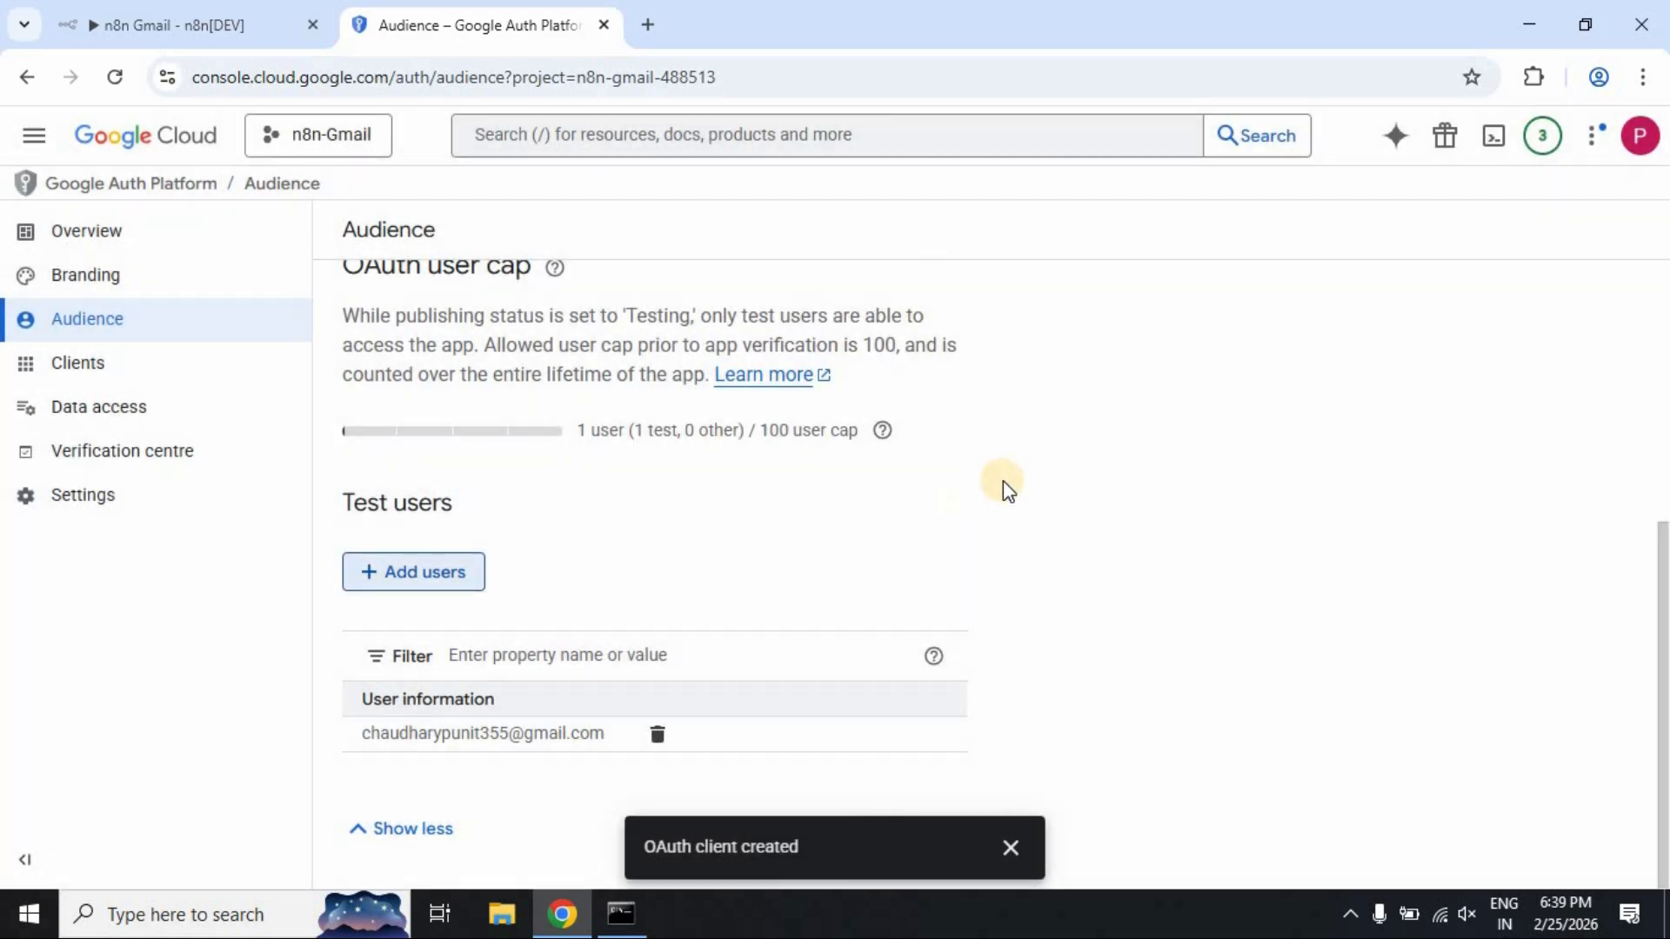
left_click(1010, 847)
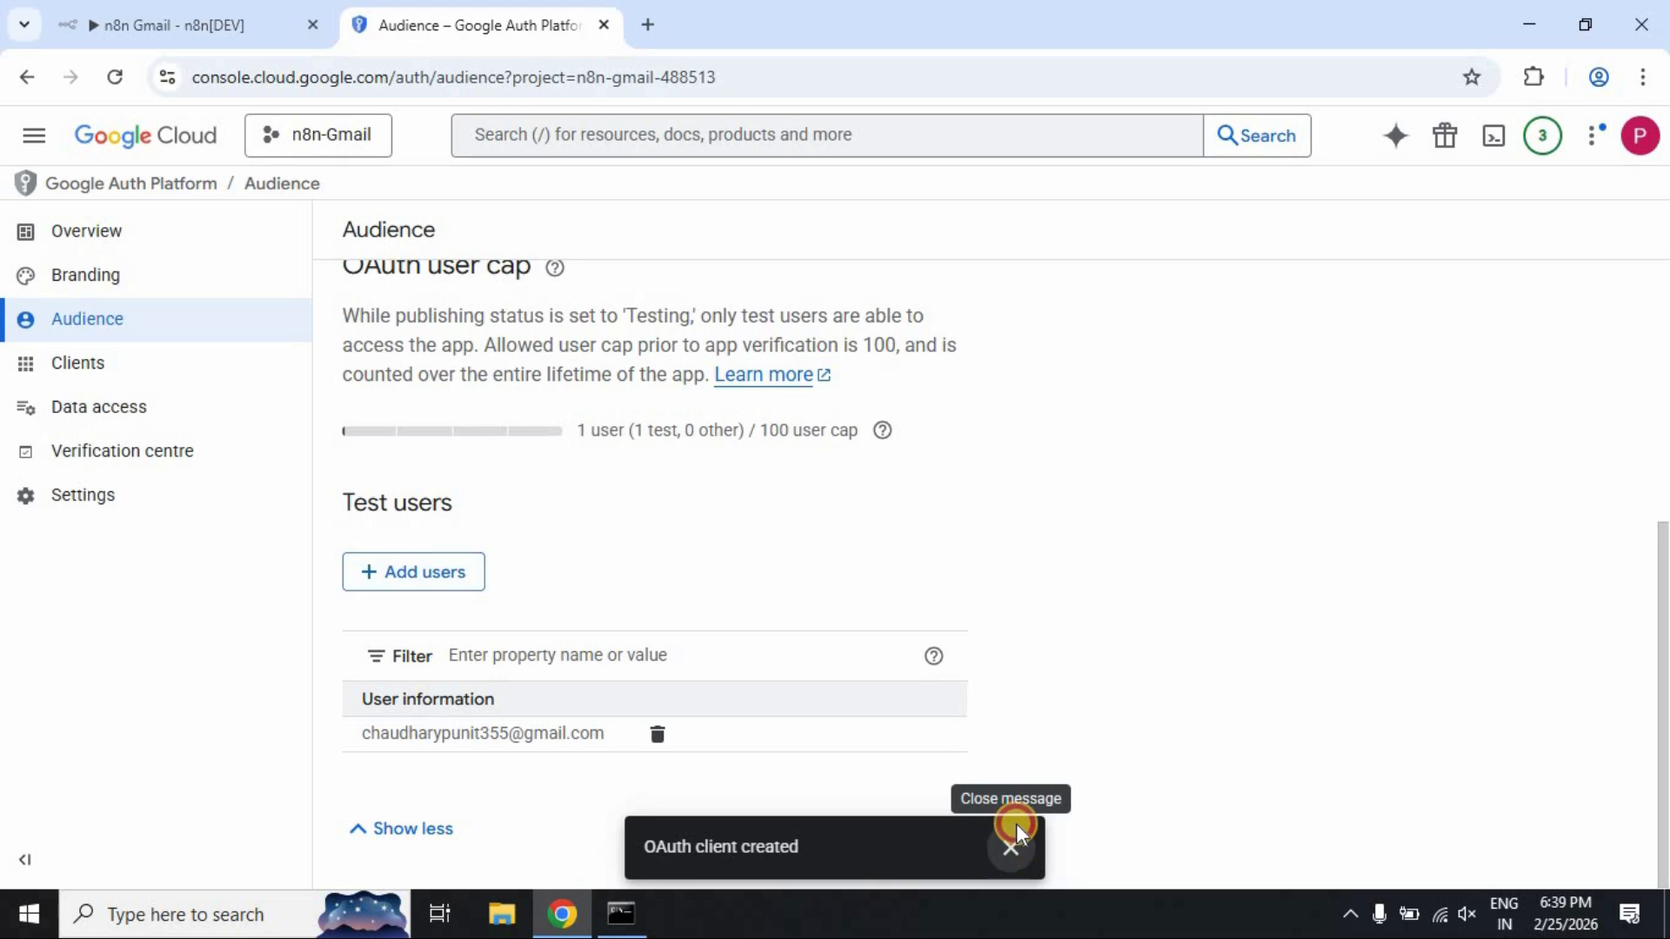
left_click(176, 12)
Sign in with Google for the Gmail credential, passing the unverified-app warning and granting all Gmail permissions
scroll(1056, 522, "down", 4)
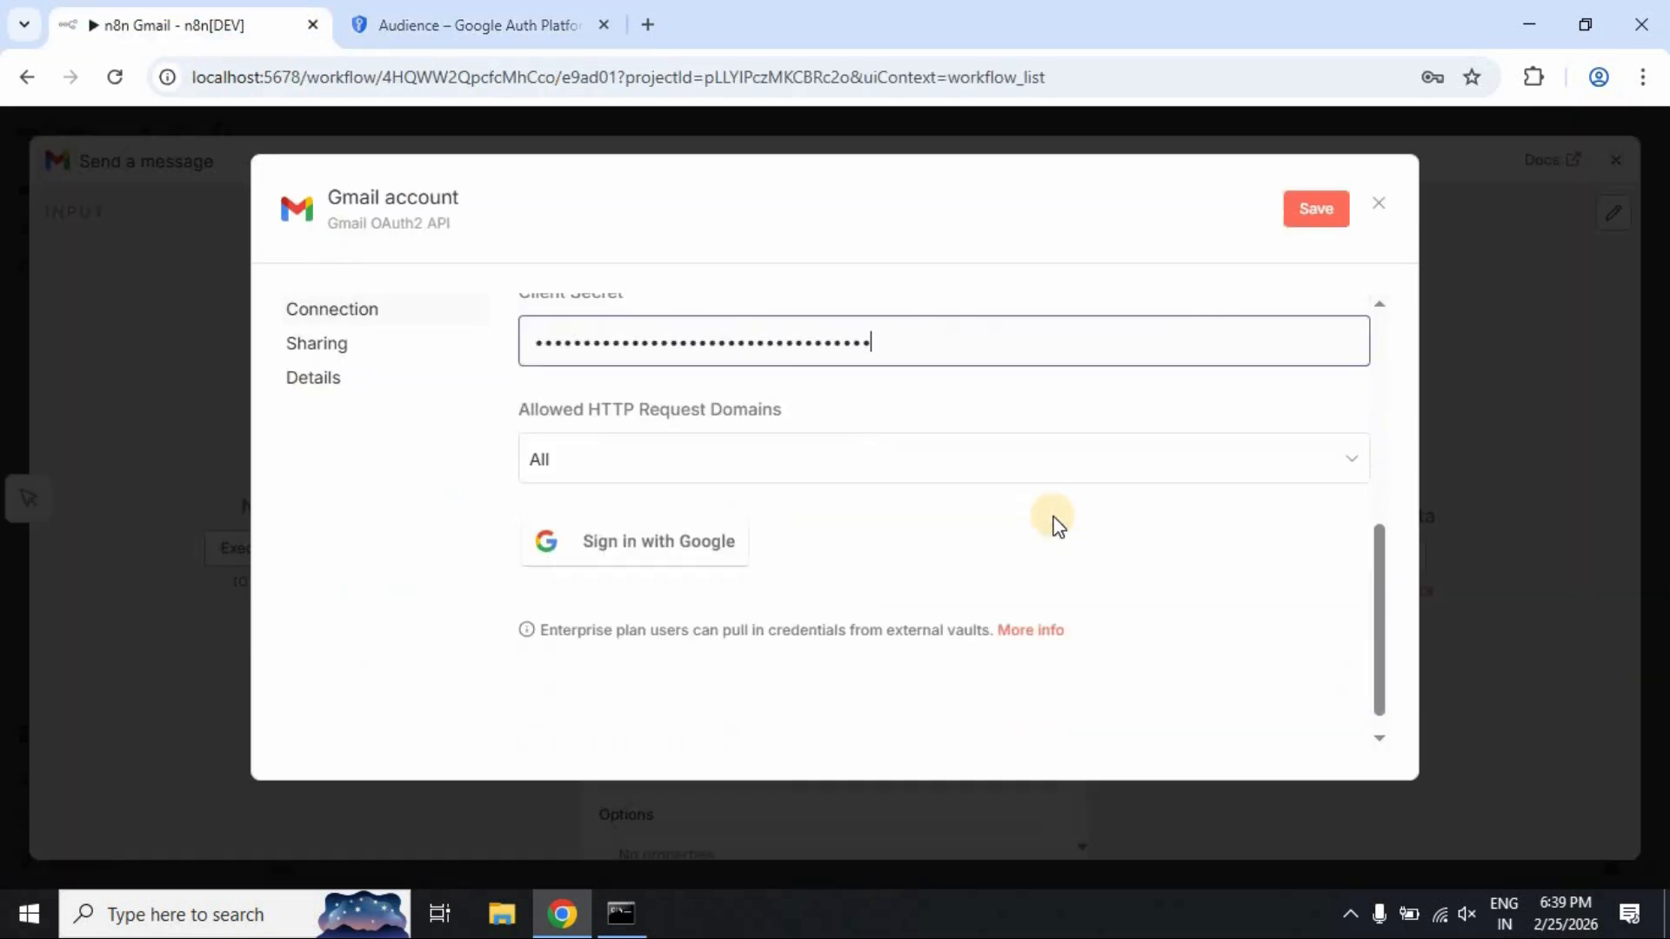
left_click(681, 523)
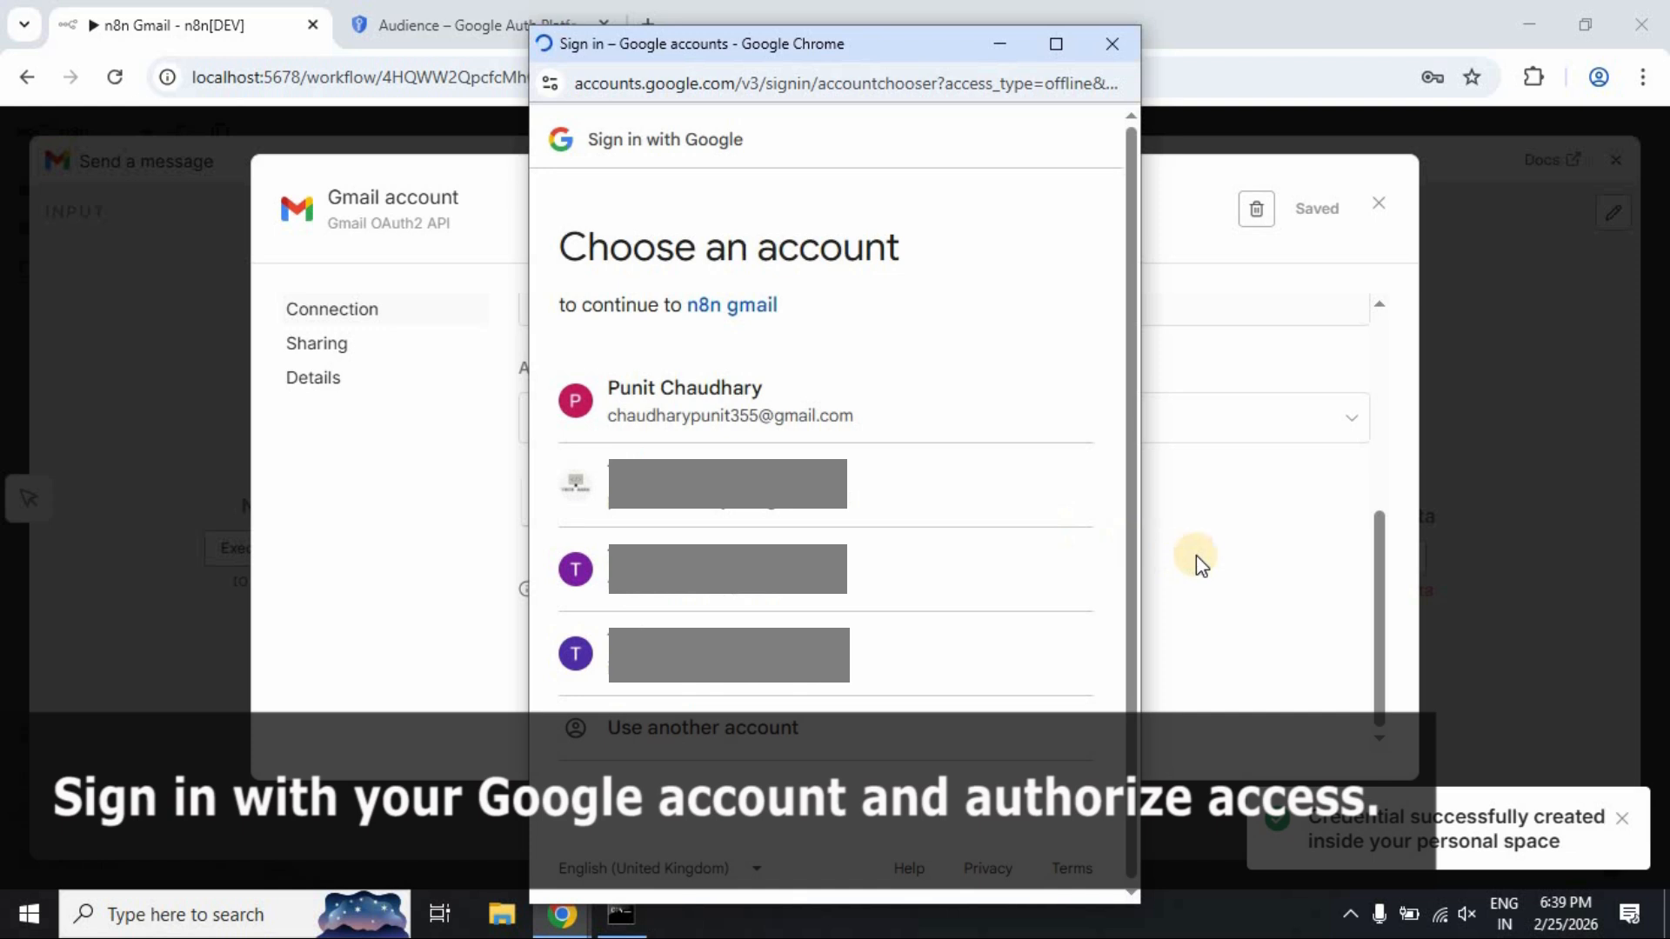
left_click(869, 424)
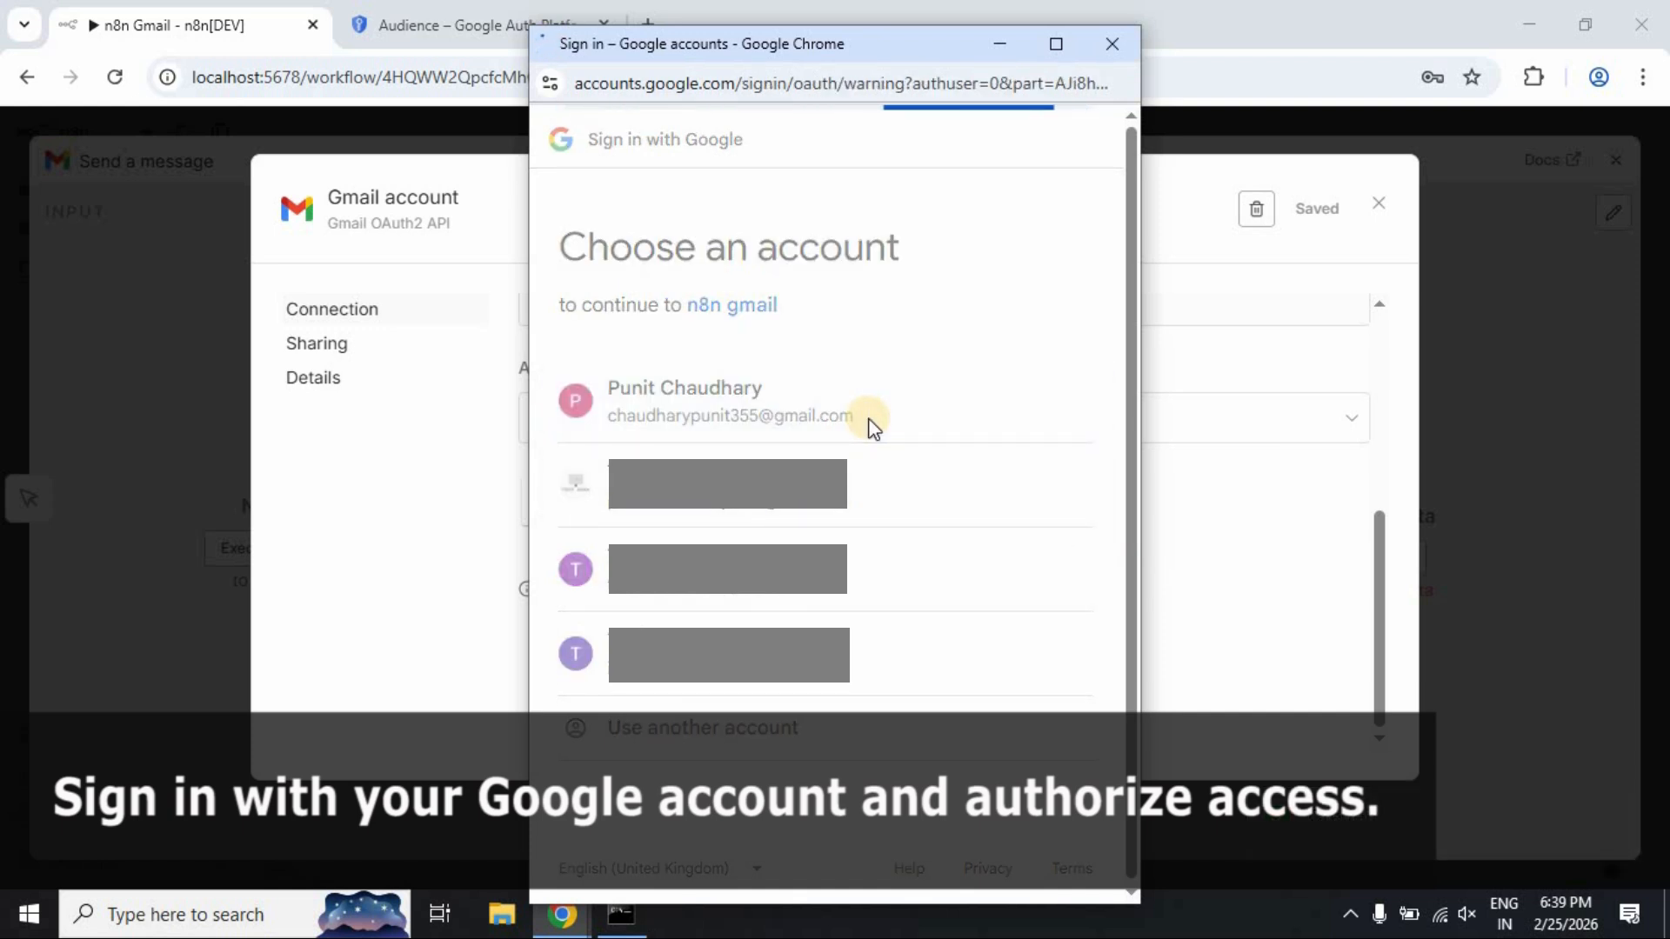
left_click(612, 456)
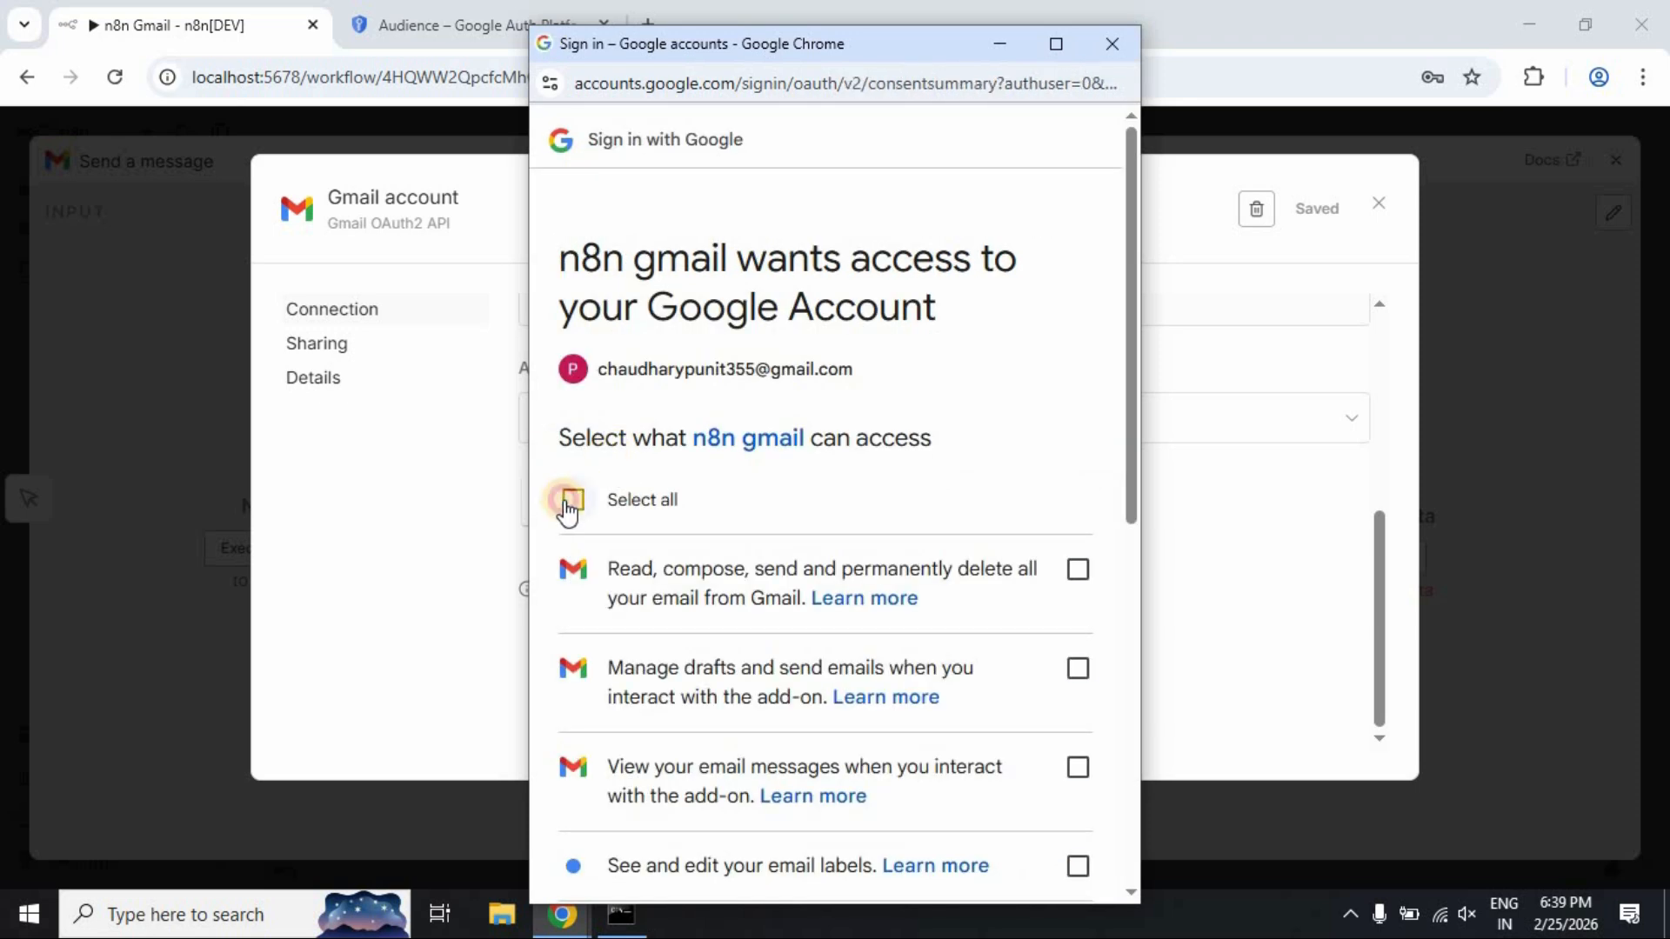
left_click(570, 506)
scroll(542, 611, "down", 4)
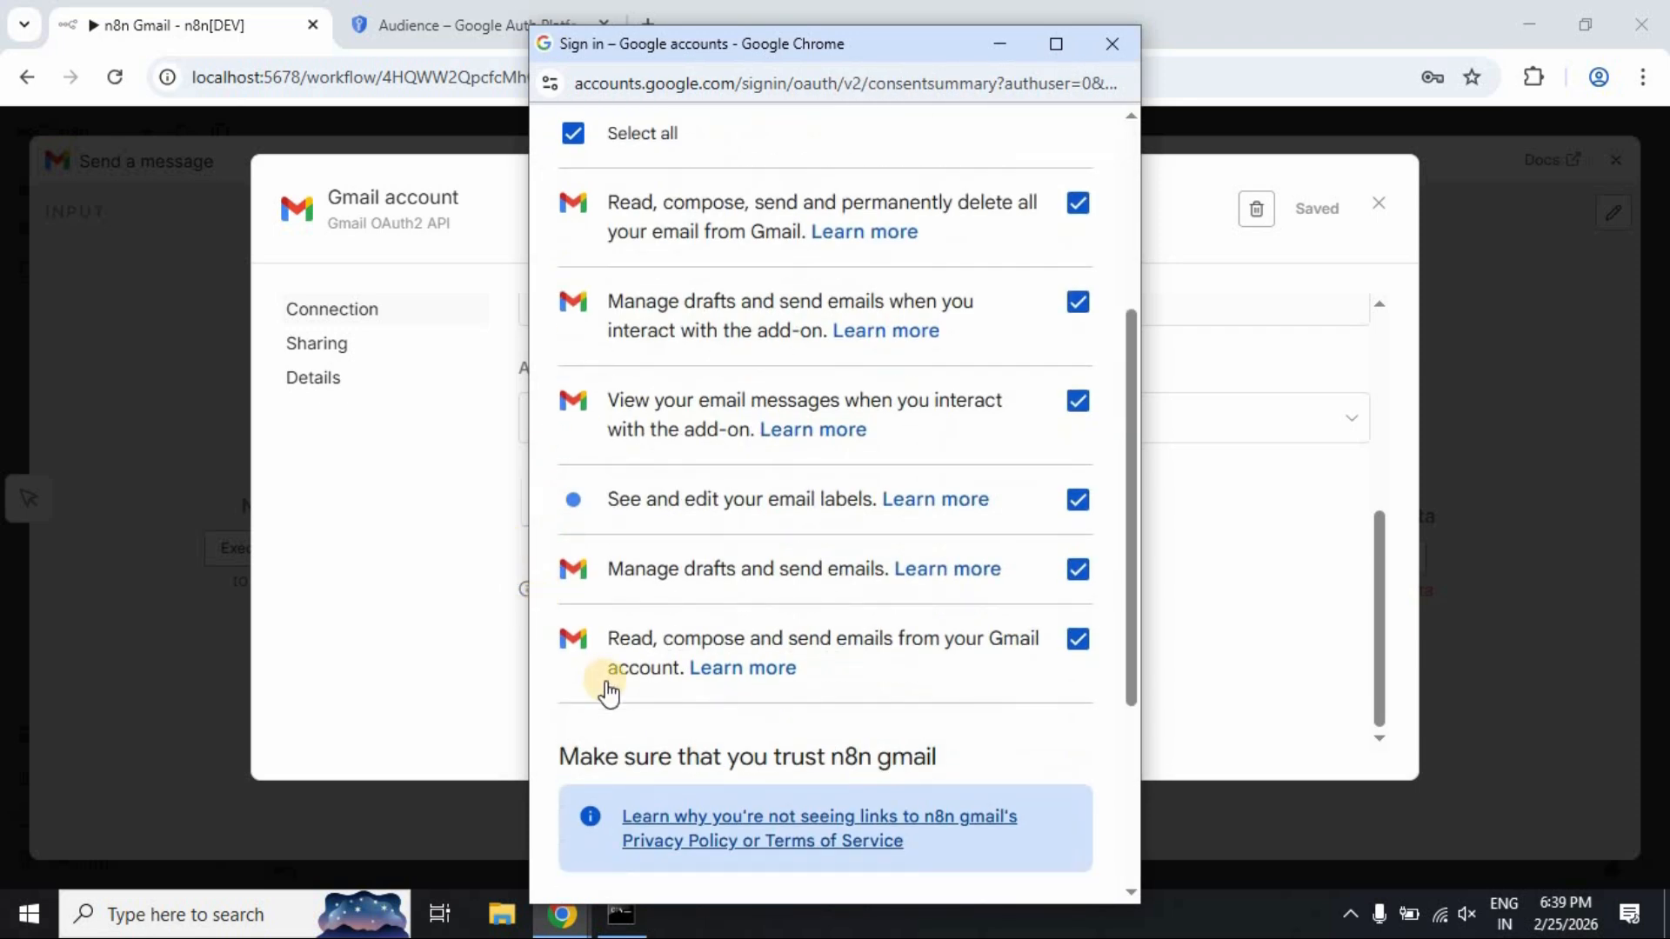
scroll(609, 692, "down", 4)
left_click(965, 774)
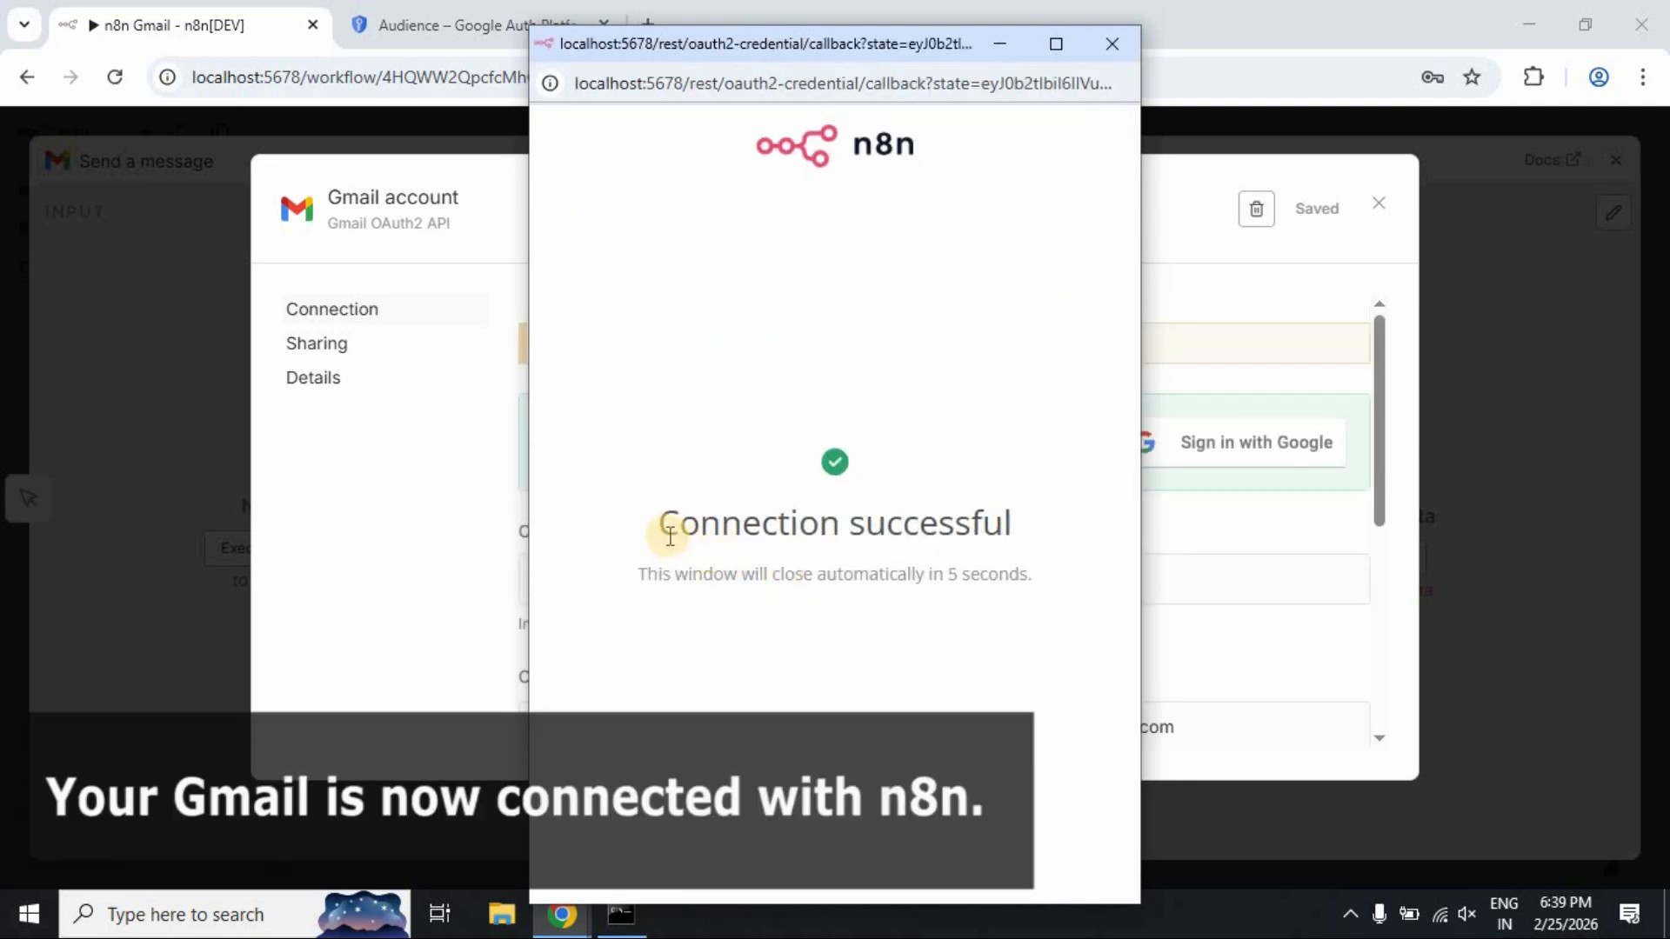
Close the sign-in popup, confirm Account connected, and close the Gmail credential settings
left_click_drag(670, 537, 1034, 517)
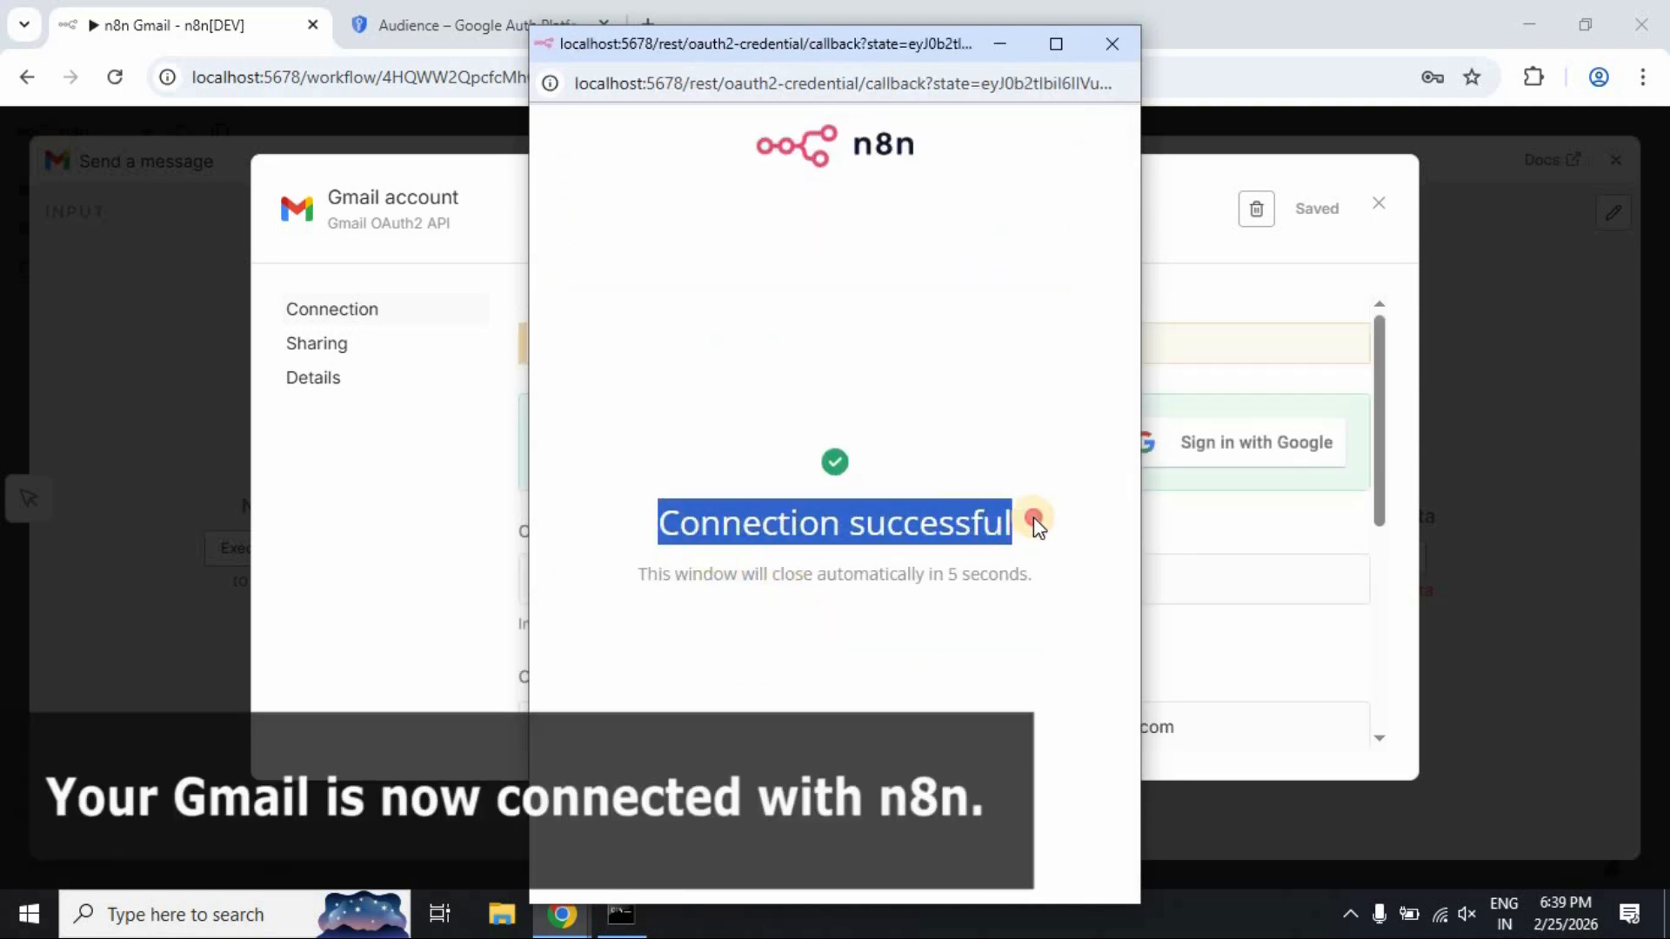
left_click(1115, 49)
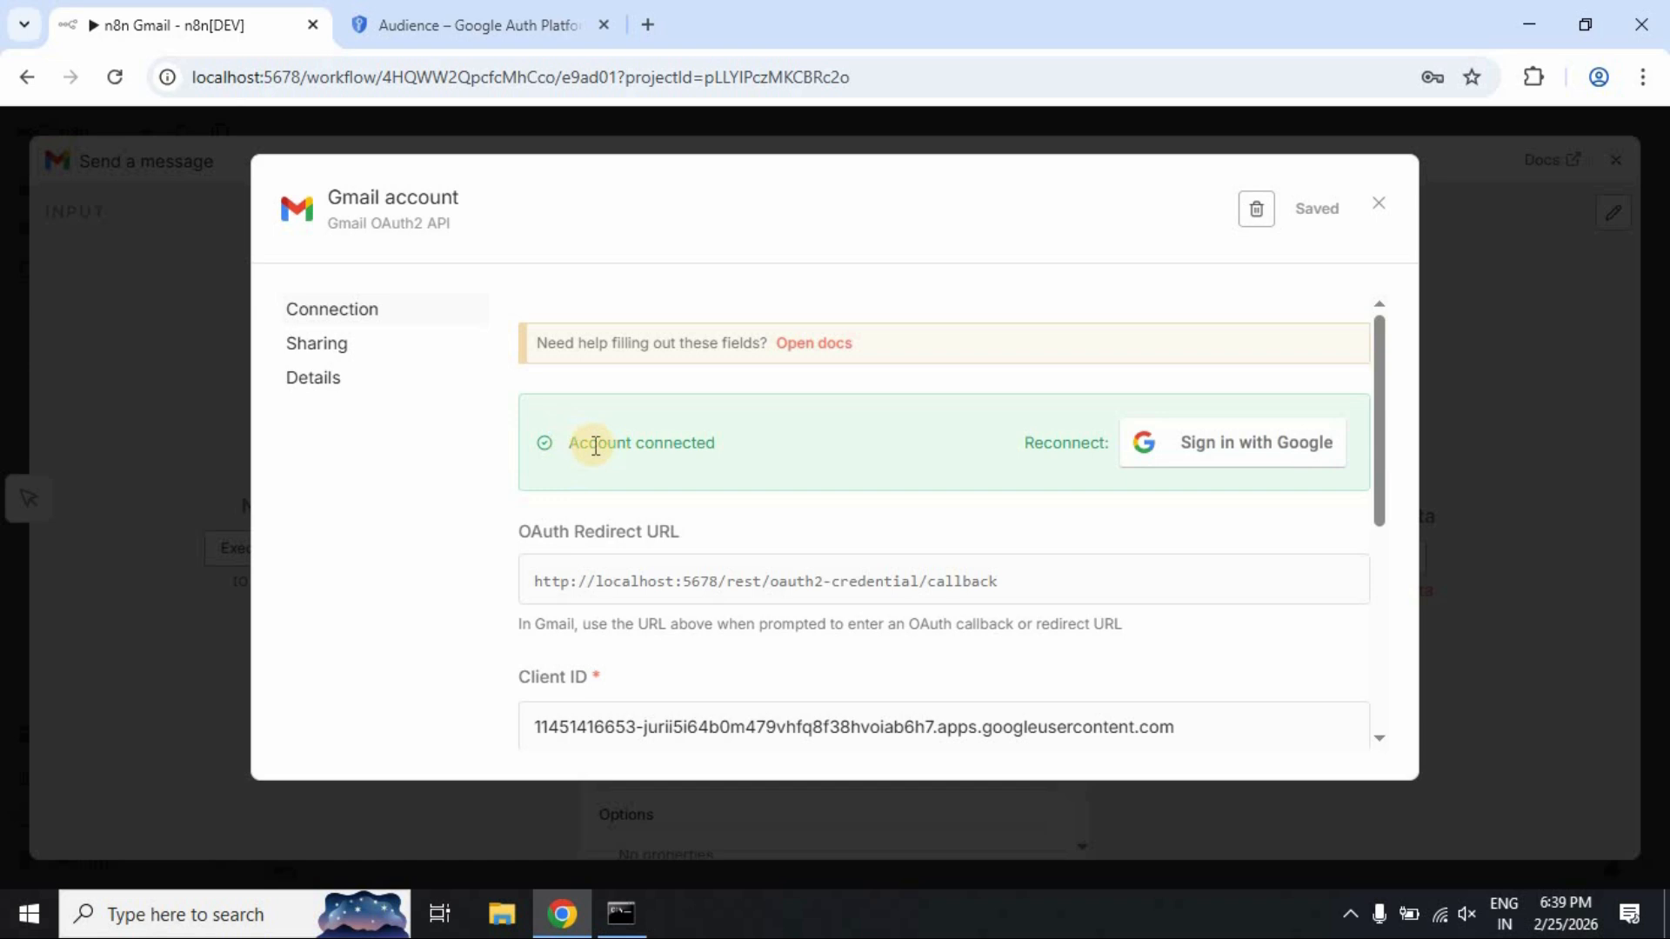
scroll(874, 513, "down", 3)
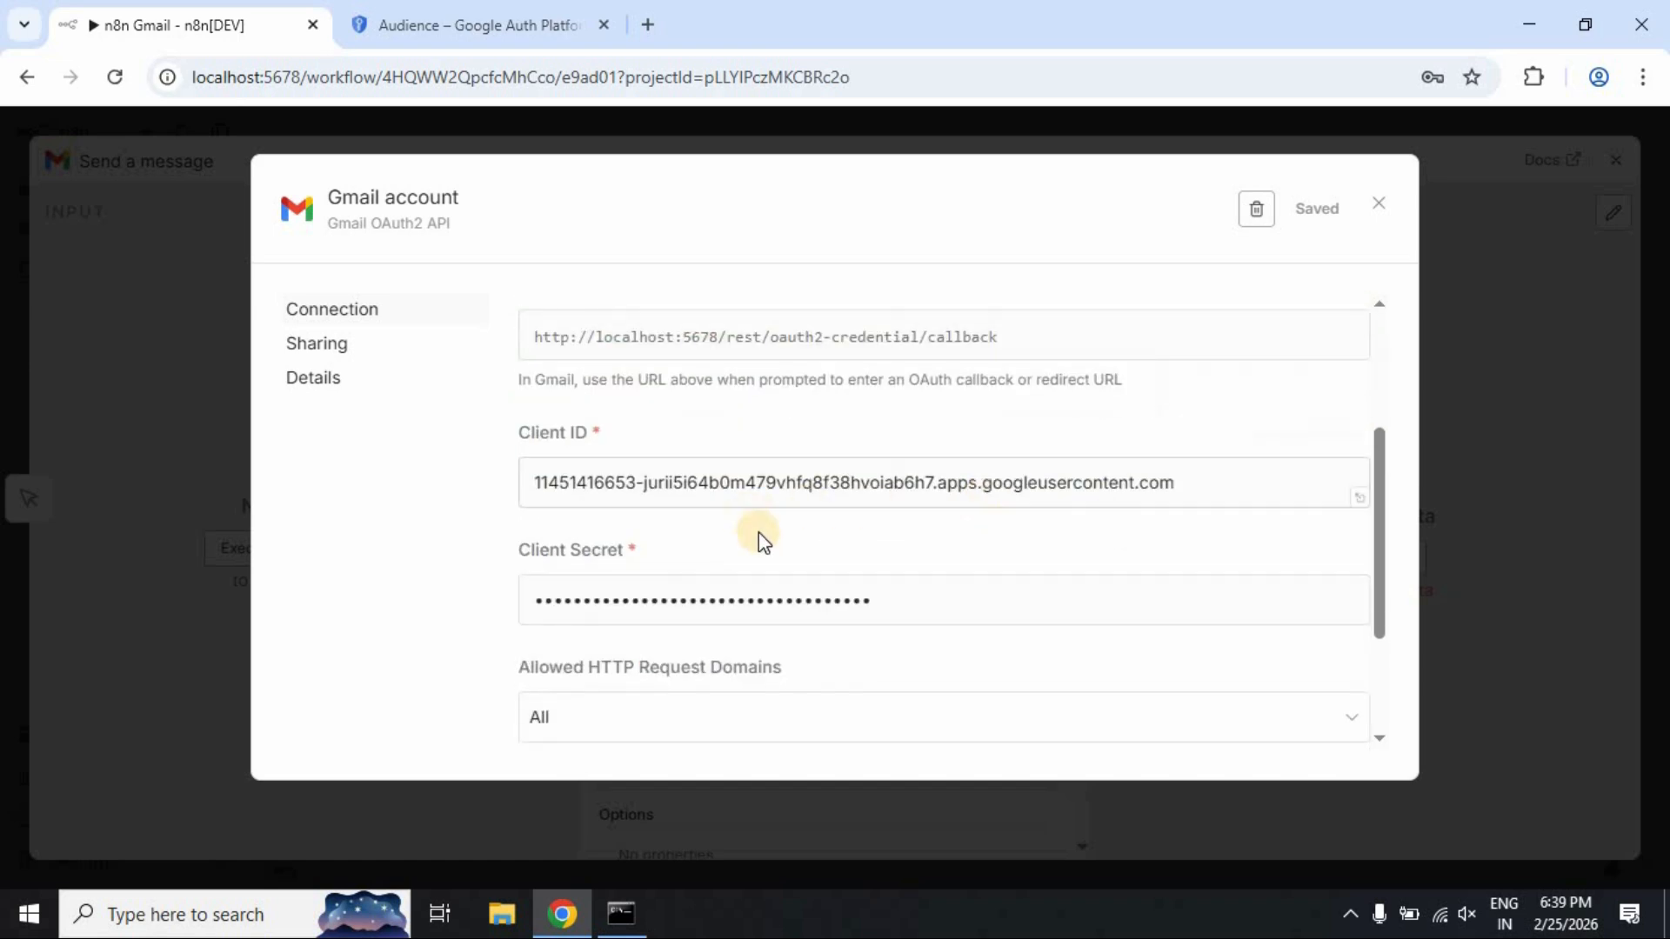
scroll(846, 556, "down", 2)
scroll(847, 556, "up", 5)
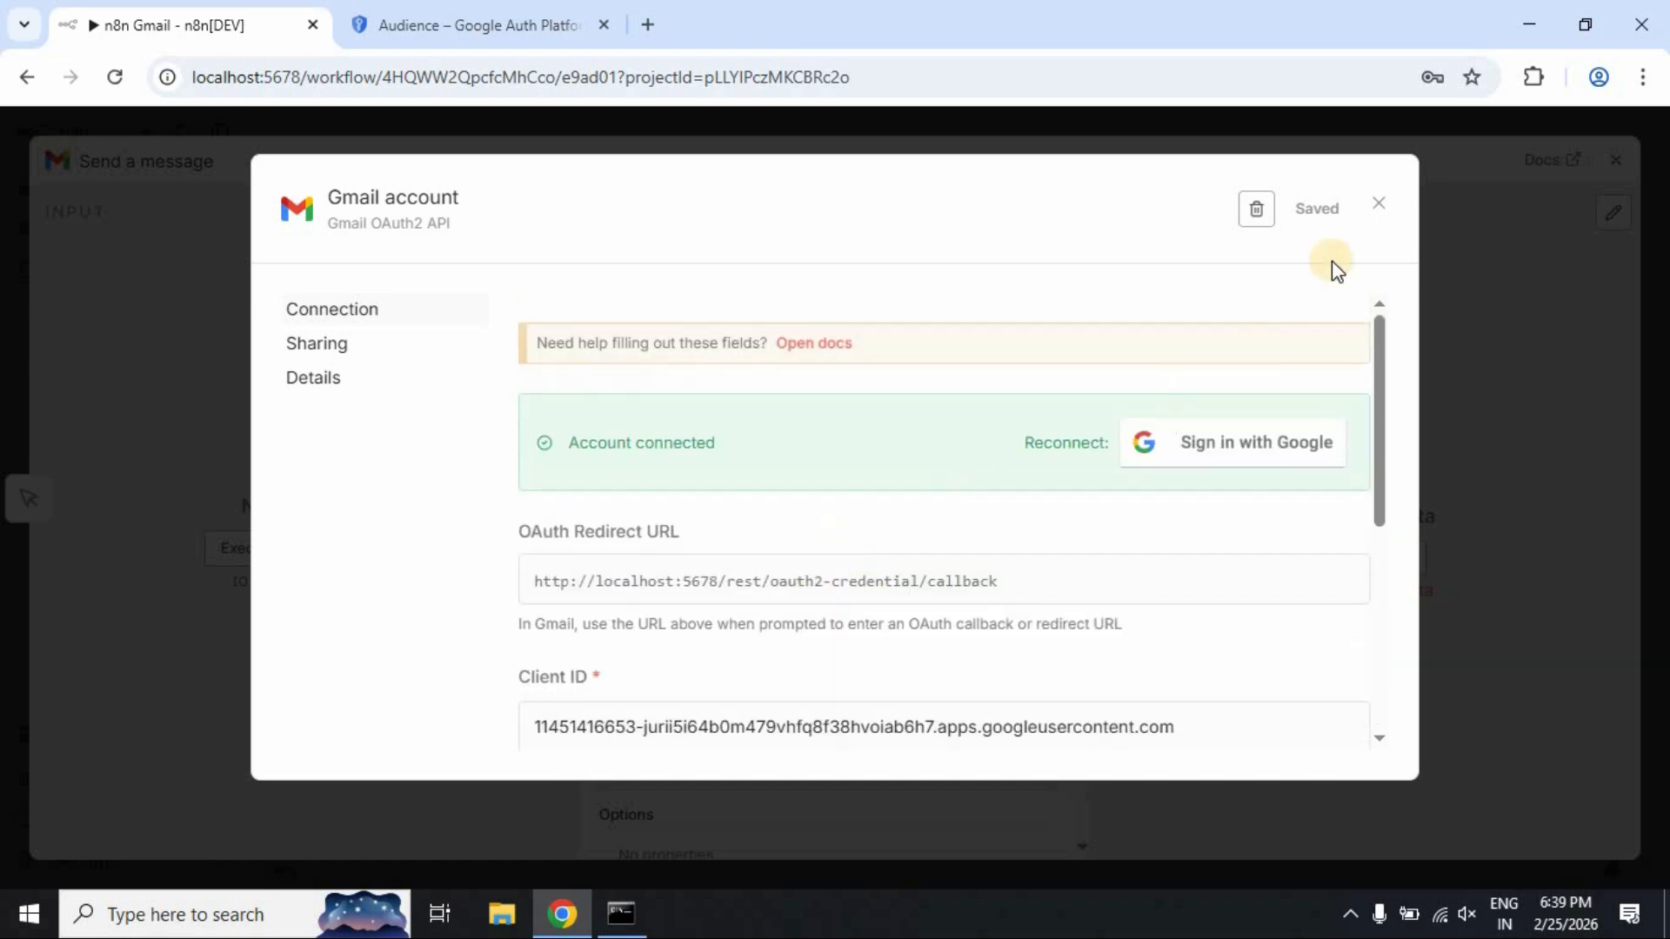
left_click(1380, 207)
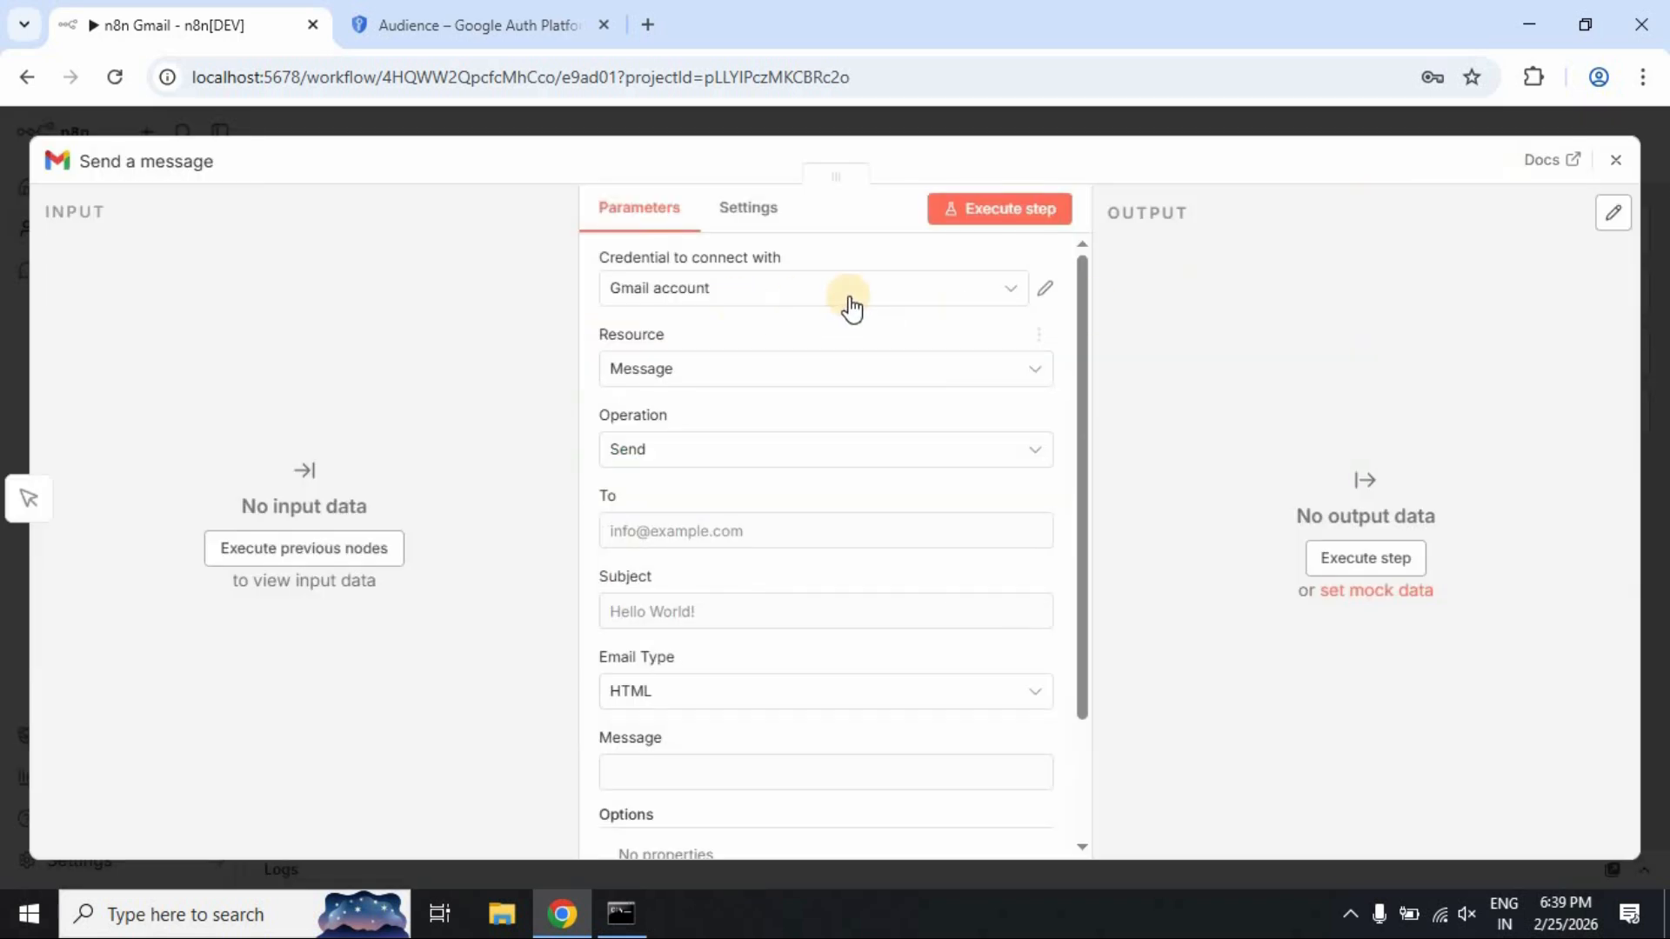
Set the node's Credential to 'Gmail account', Resource to Message and Operation to Send
left_click(998, 296)
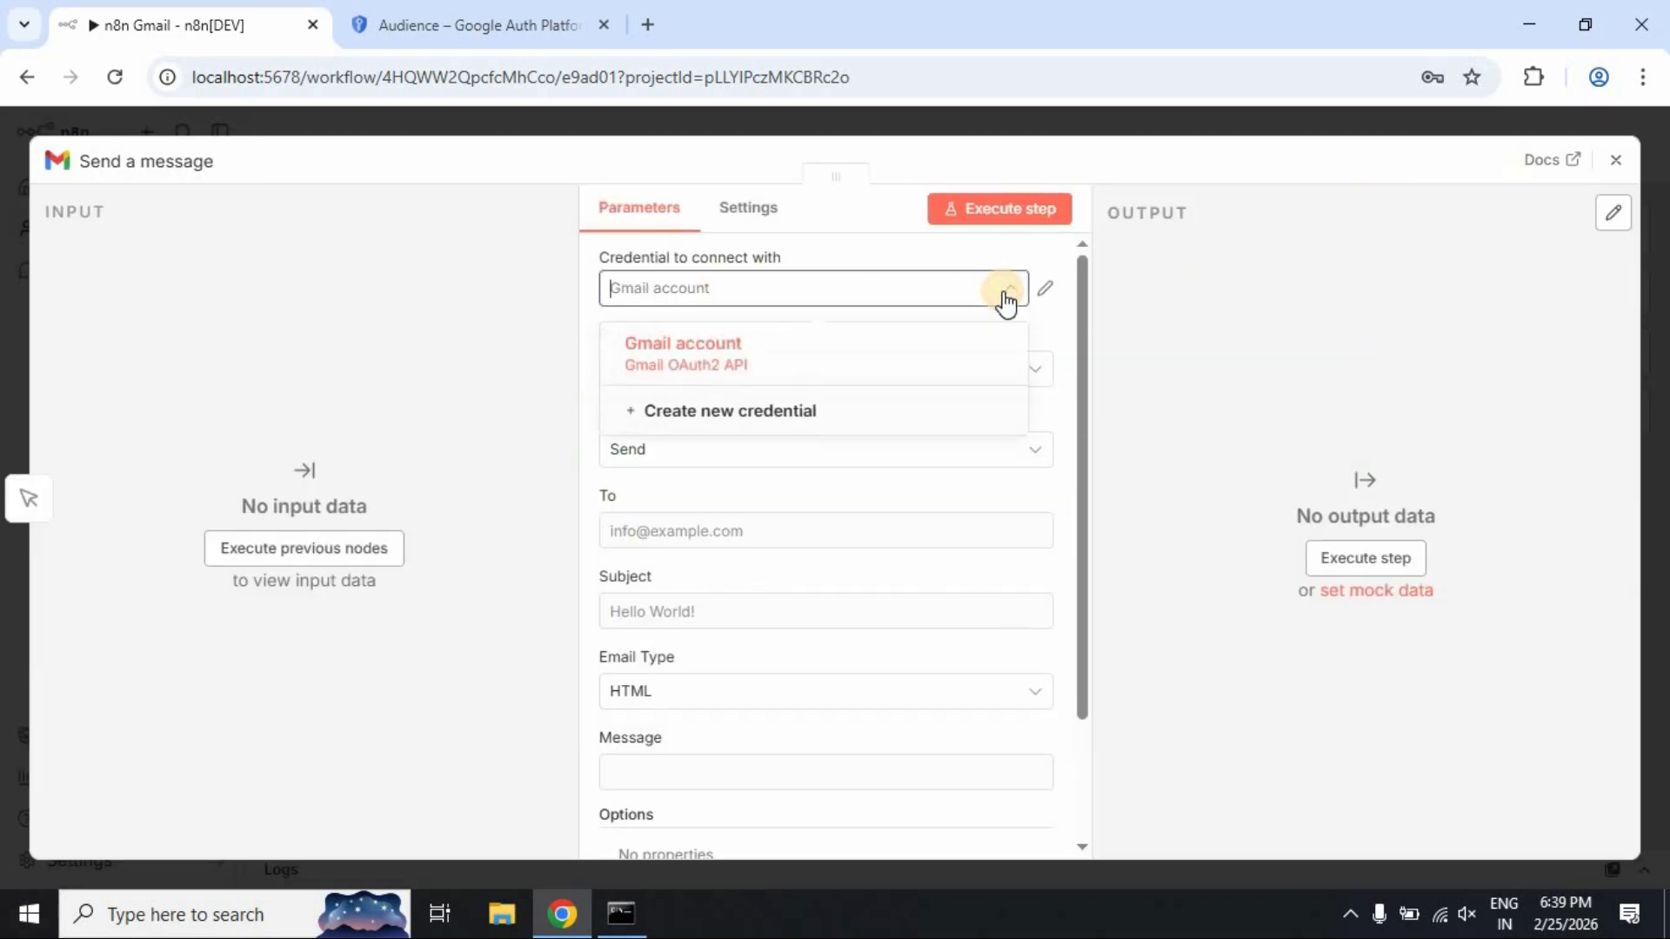
left_click(709, 366)
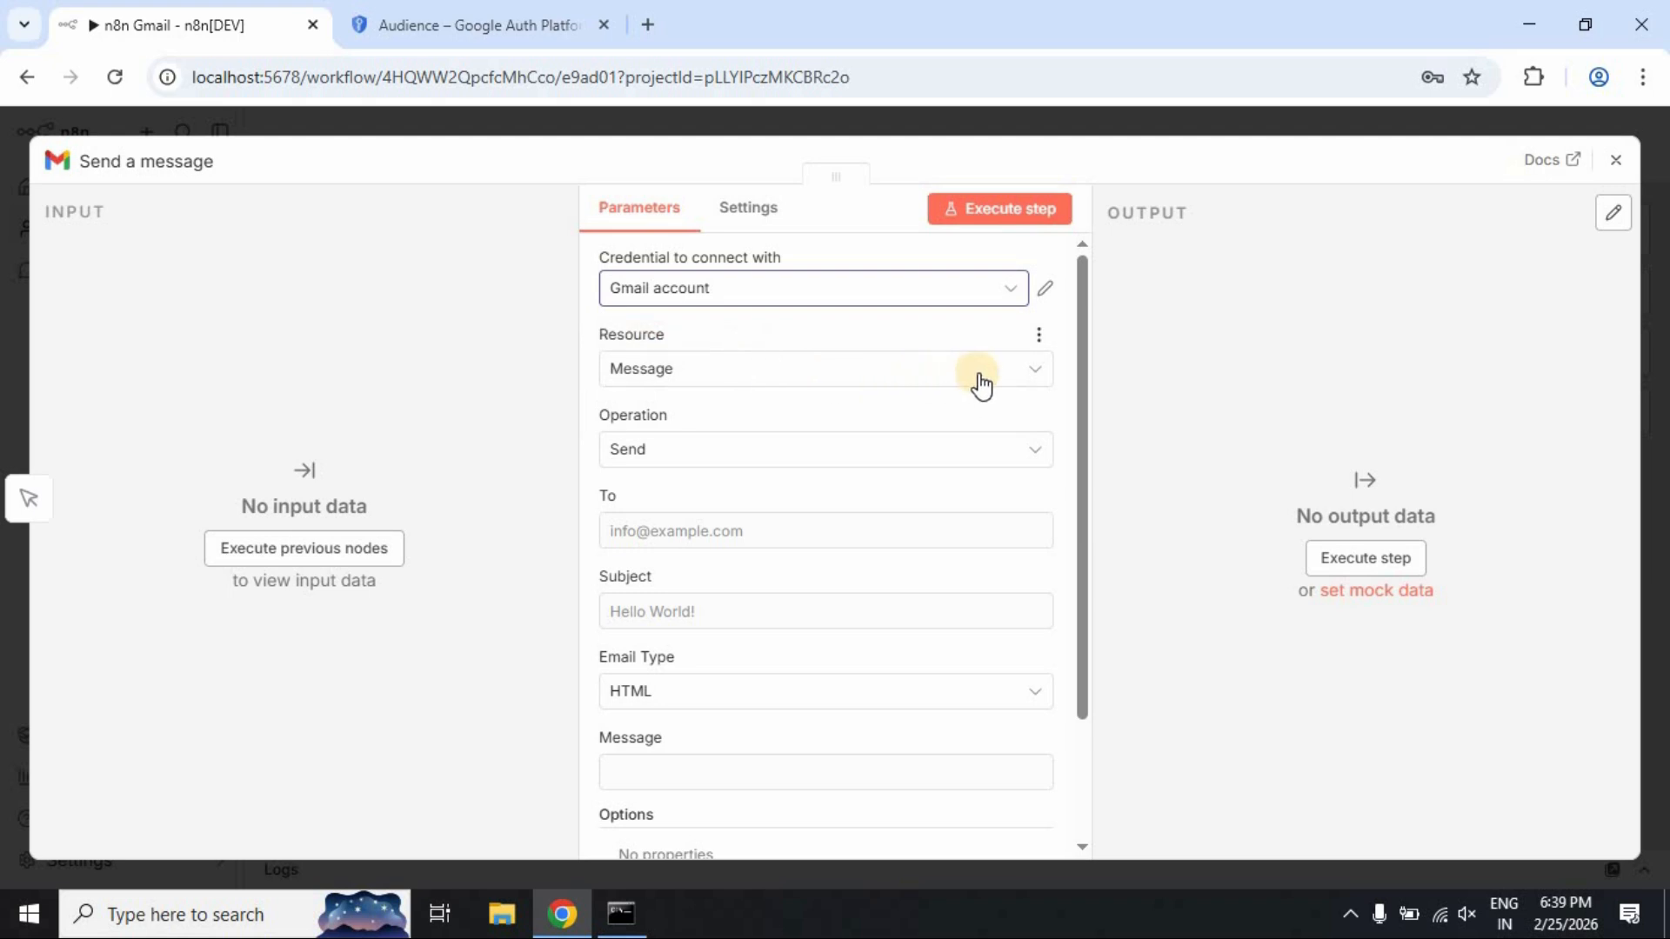
left_click(1009, 371)
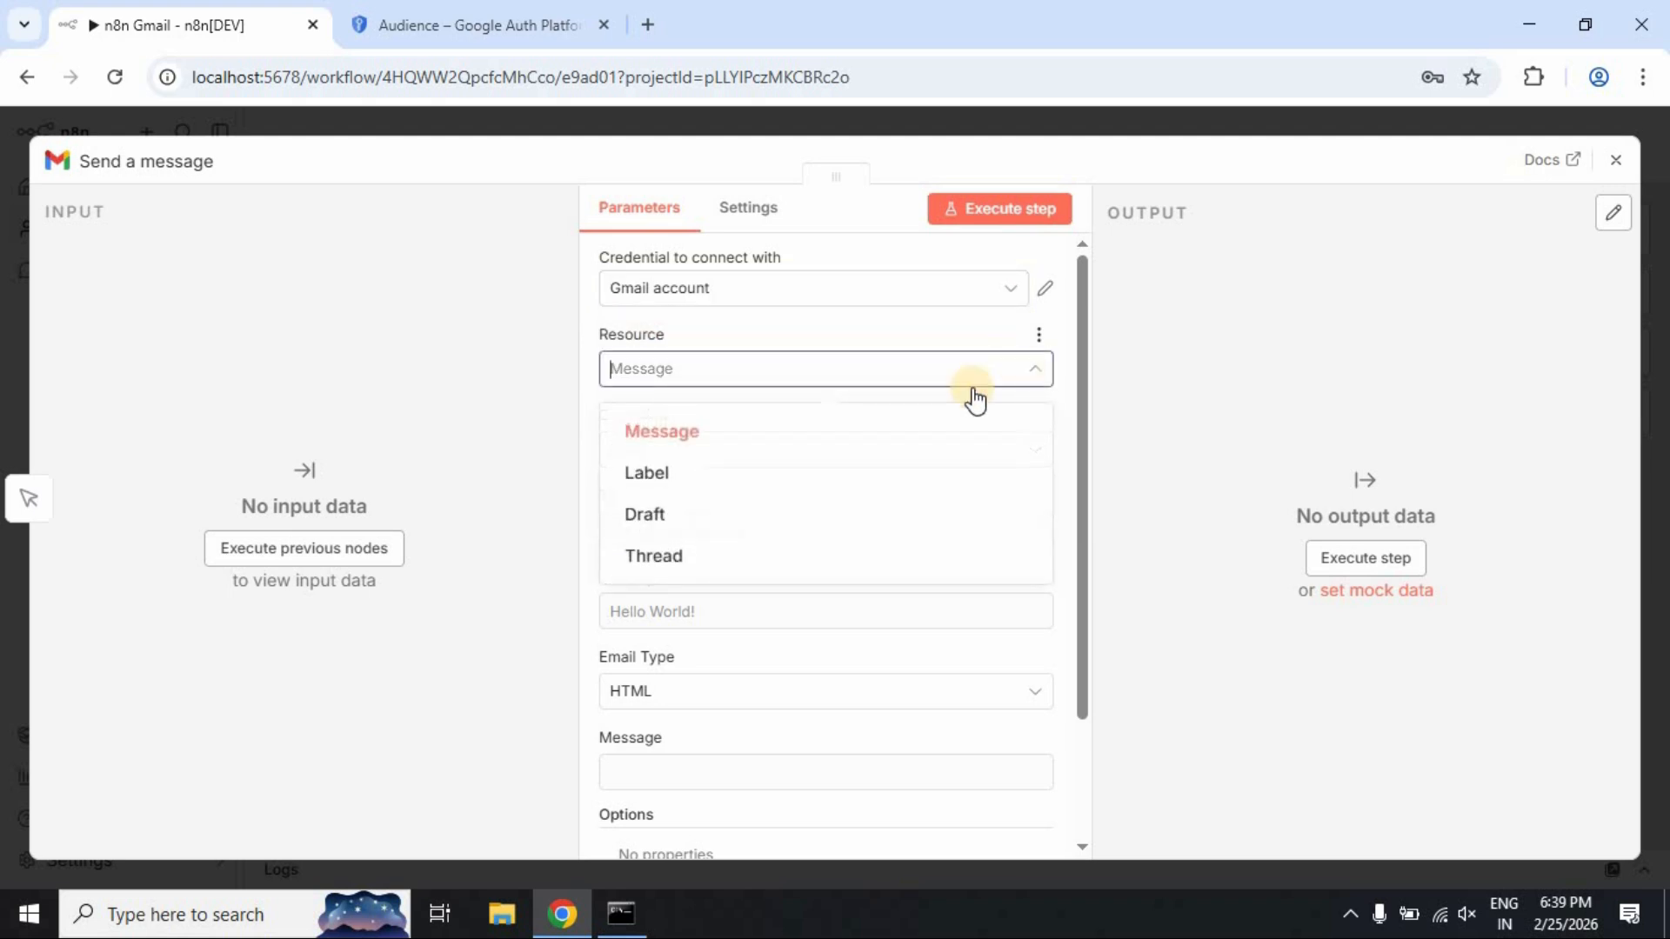
left_click(709, 433)
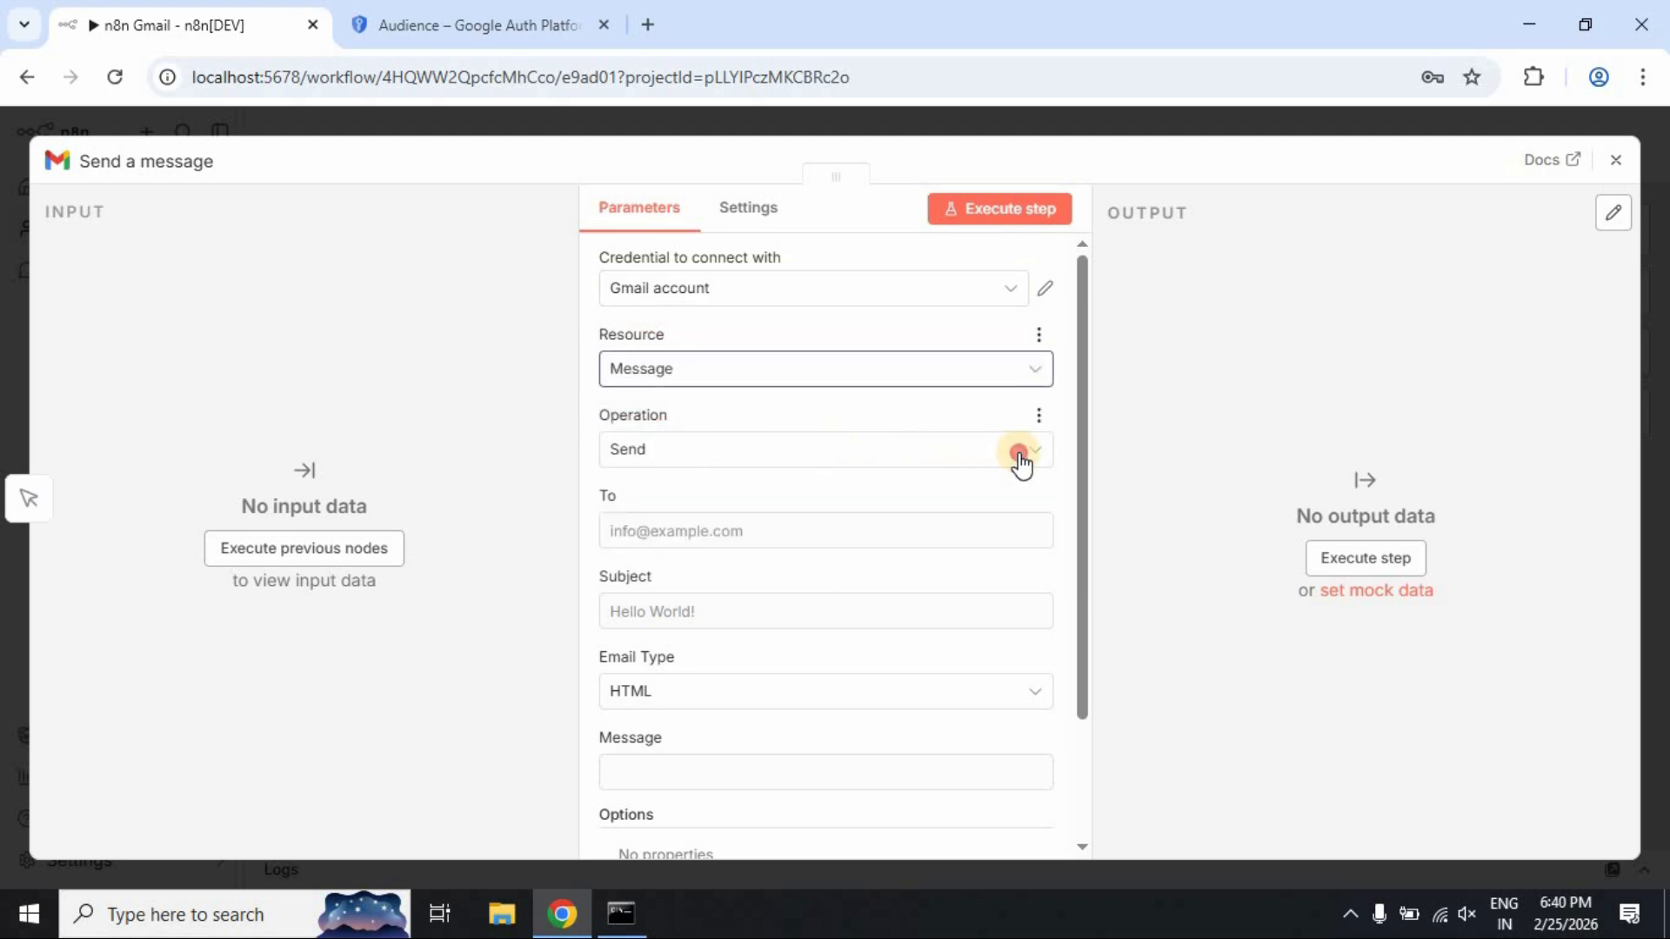
left_click(1016, 452)
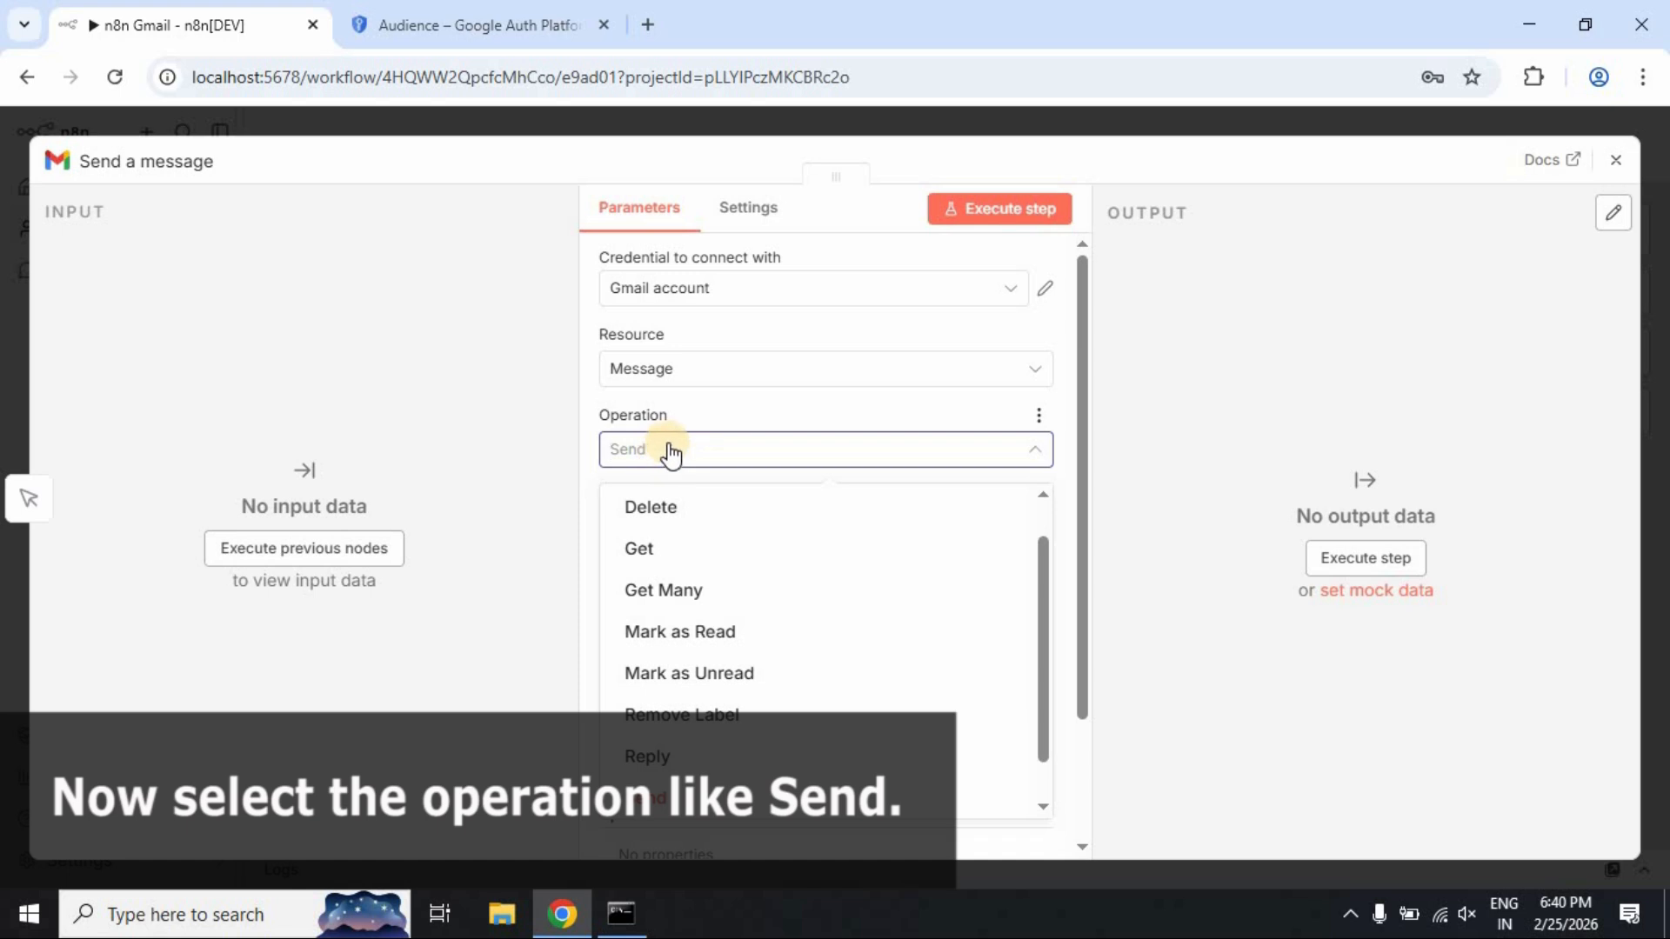
left_click(672, 801)
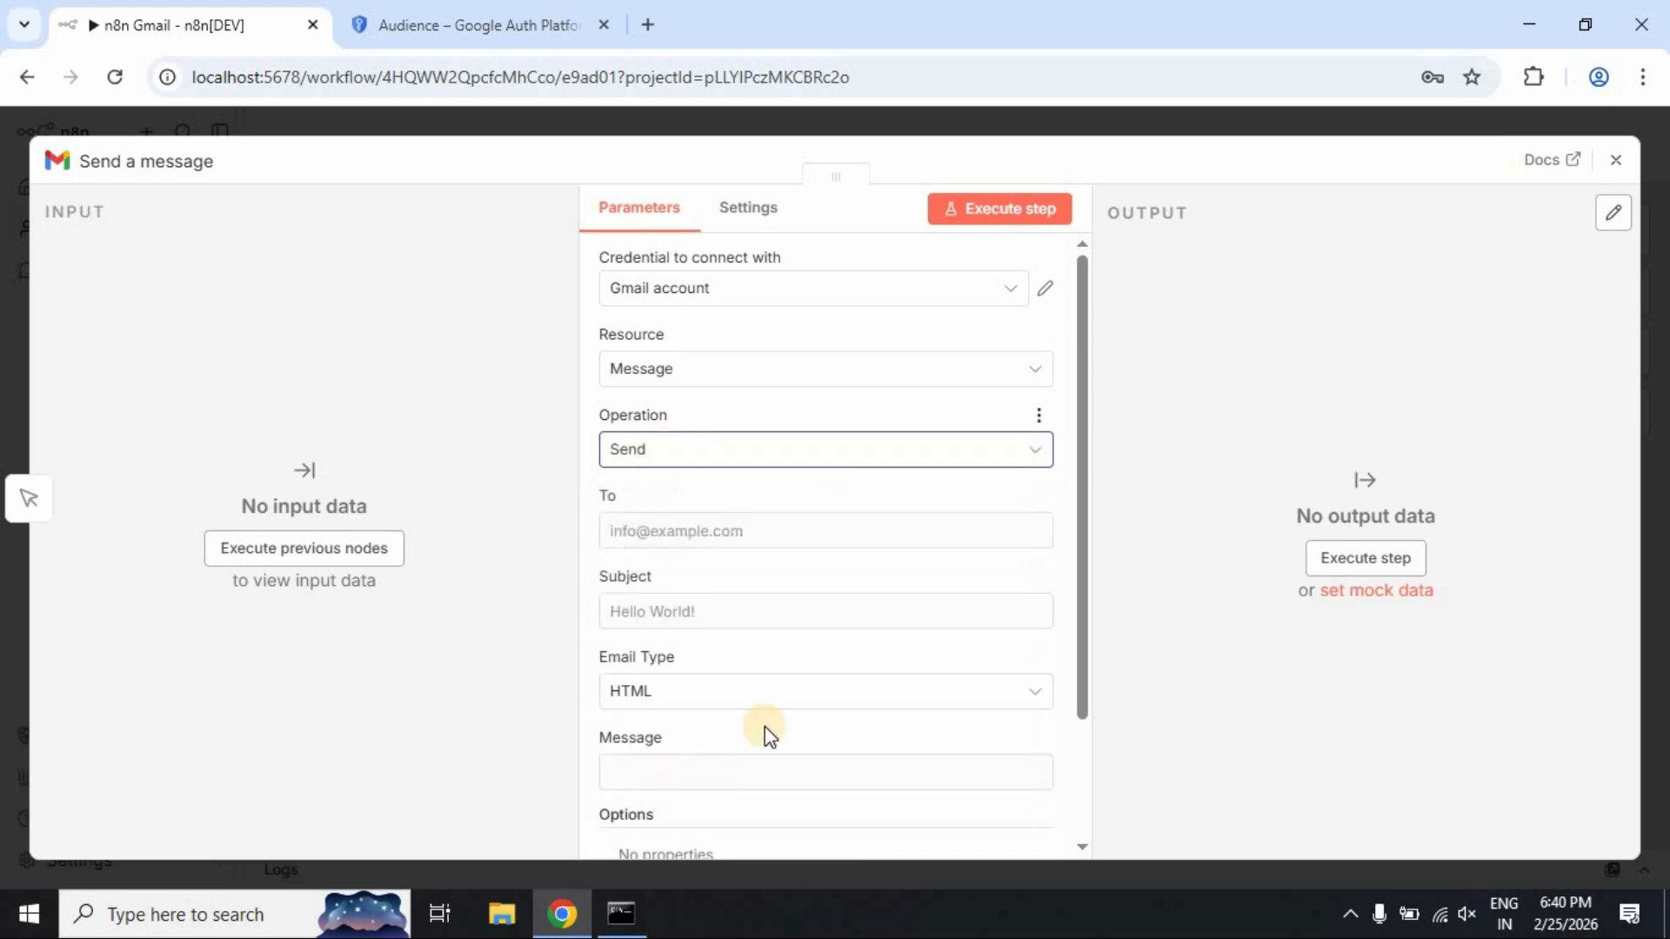
Enter the recipient's e-mail address, subject 'n8n test email' and a short test message body
left_click(715, 533)
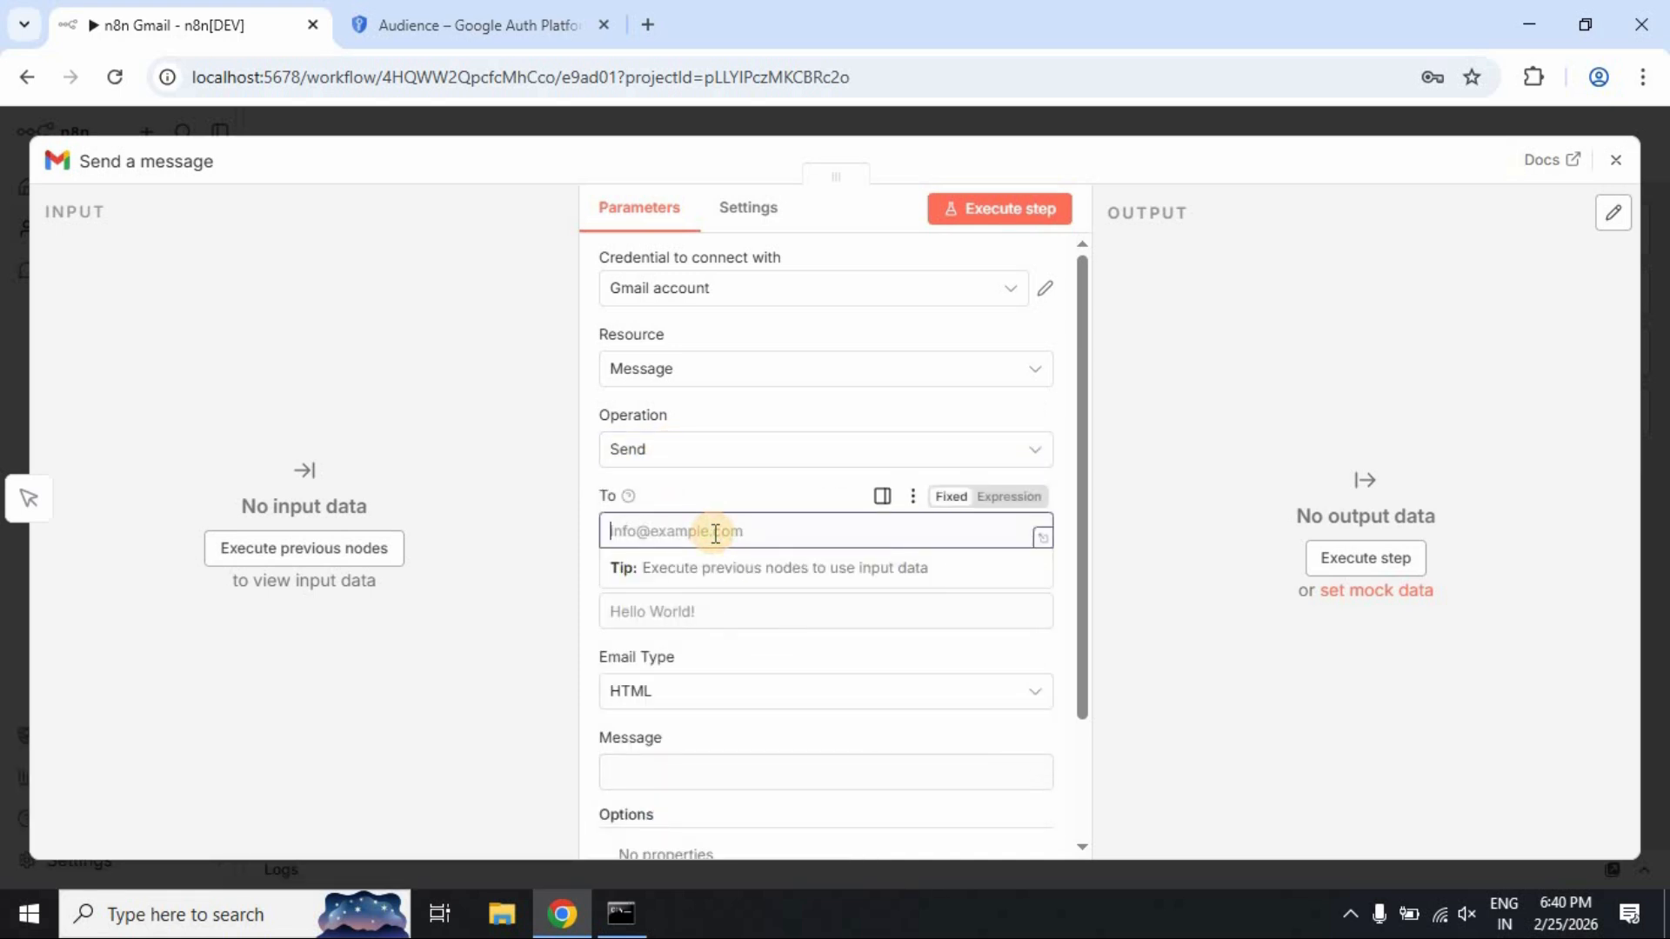
left_click(754, 609)
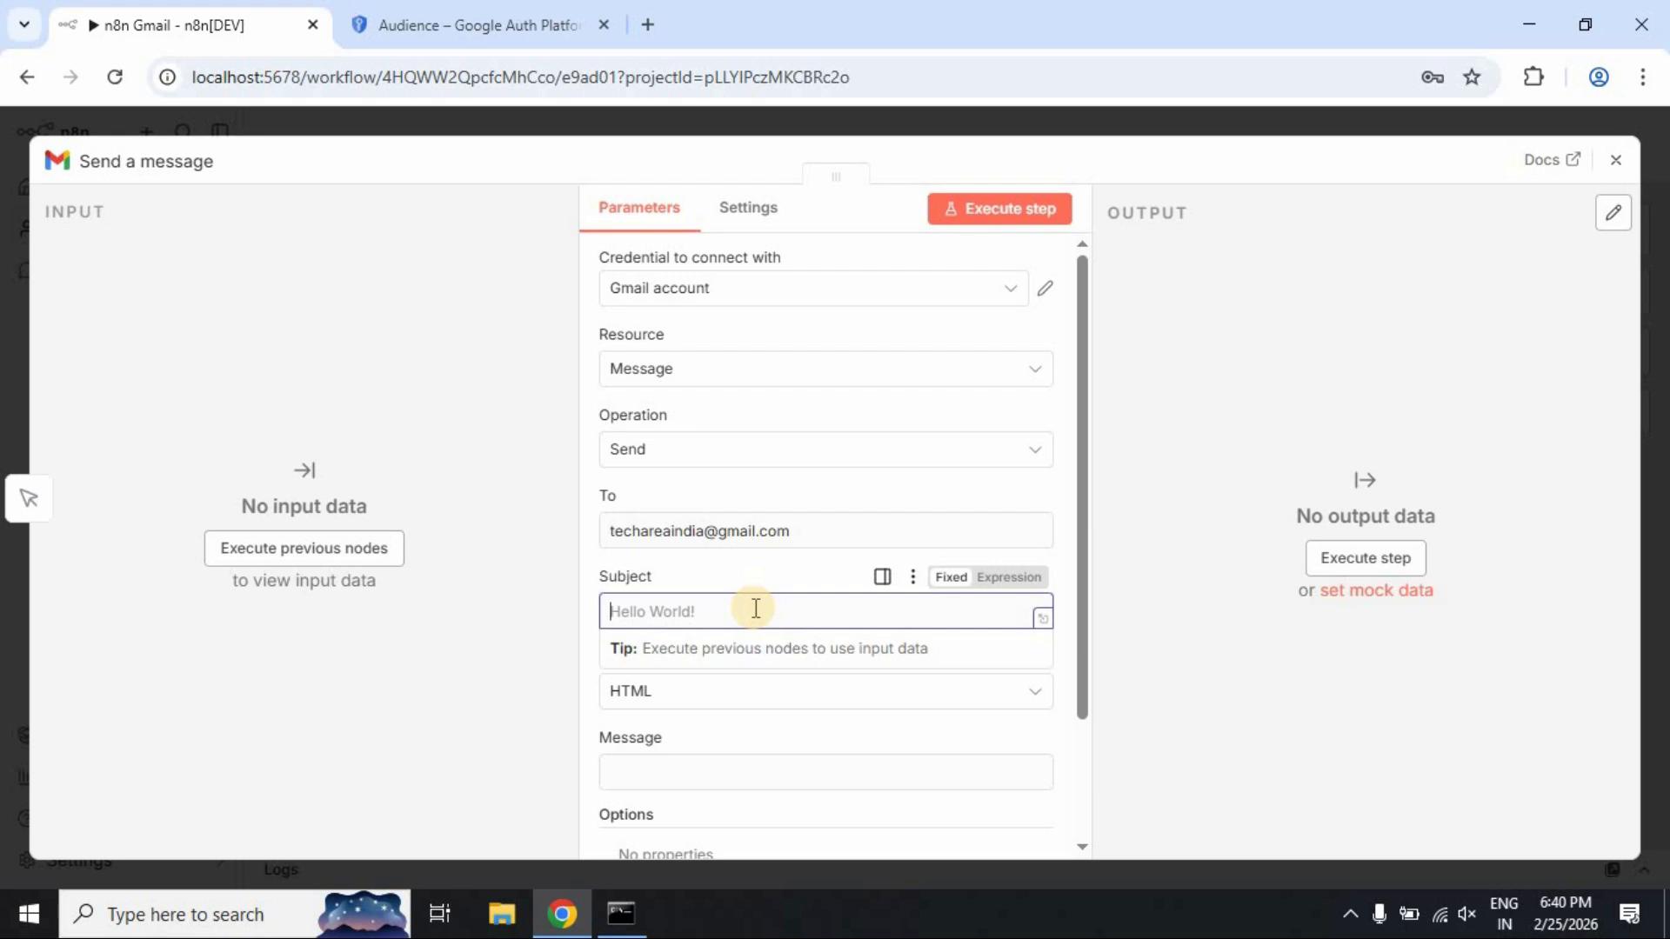
type("n8n test email")
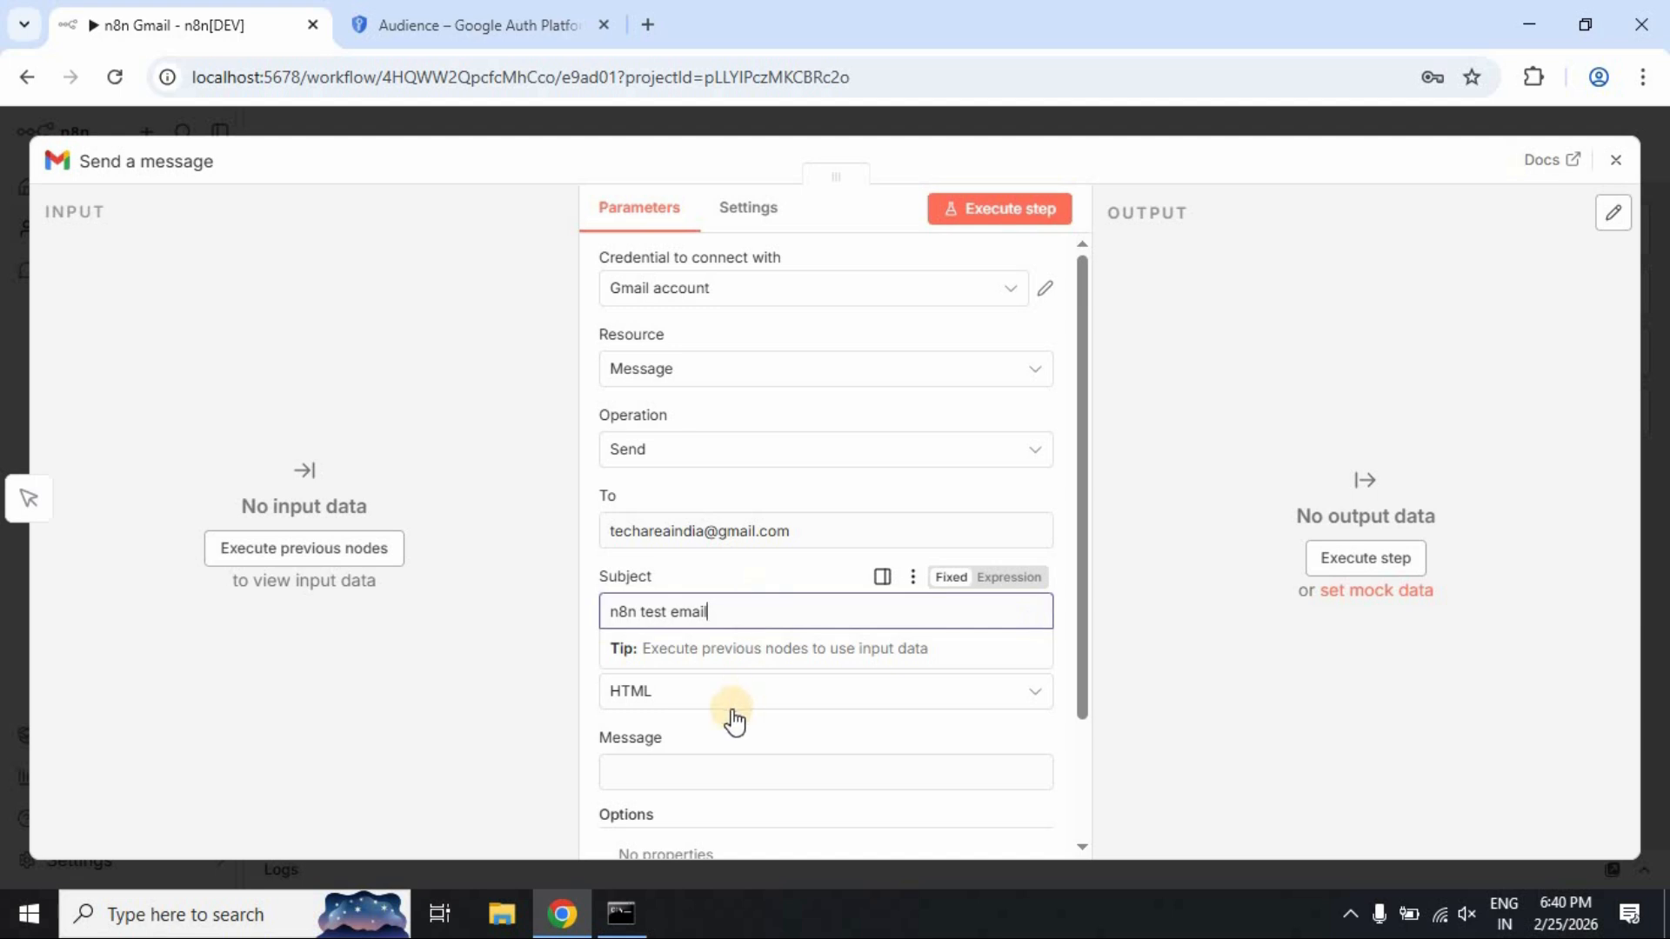
left_click(721, 775)
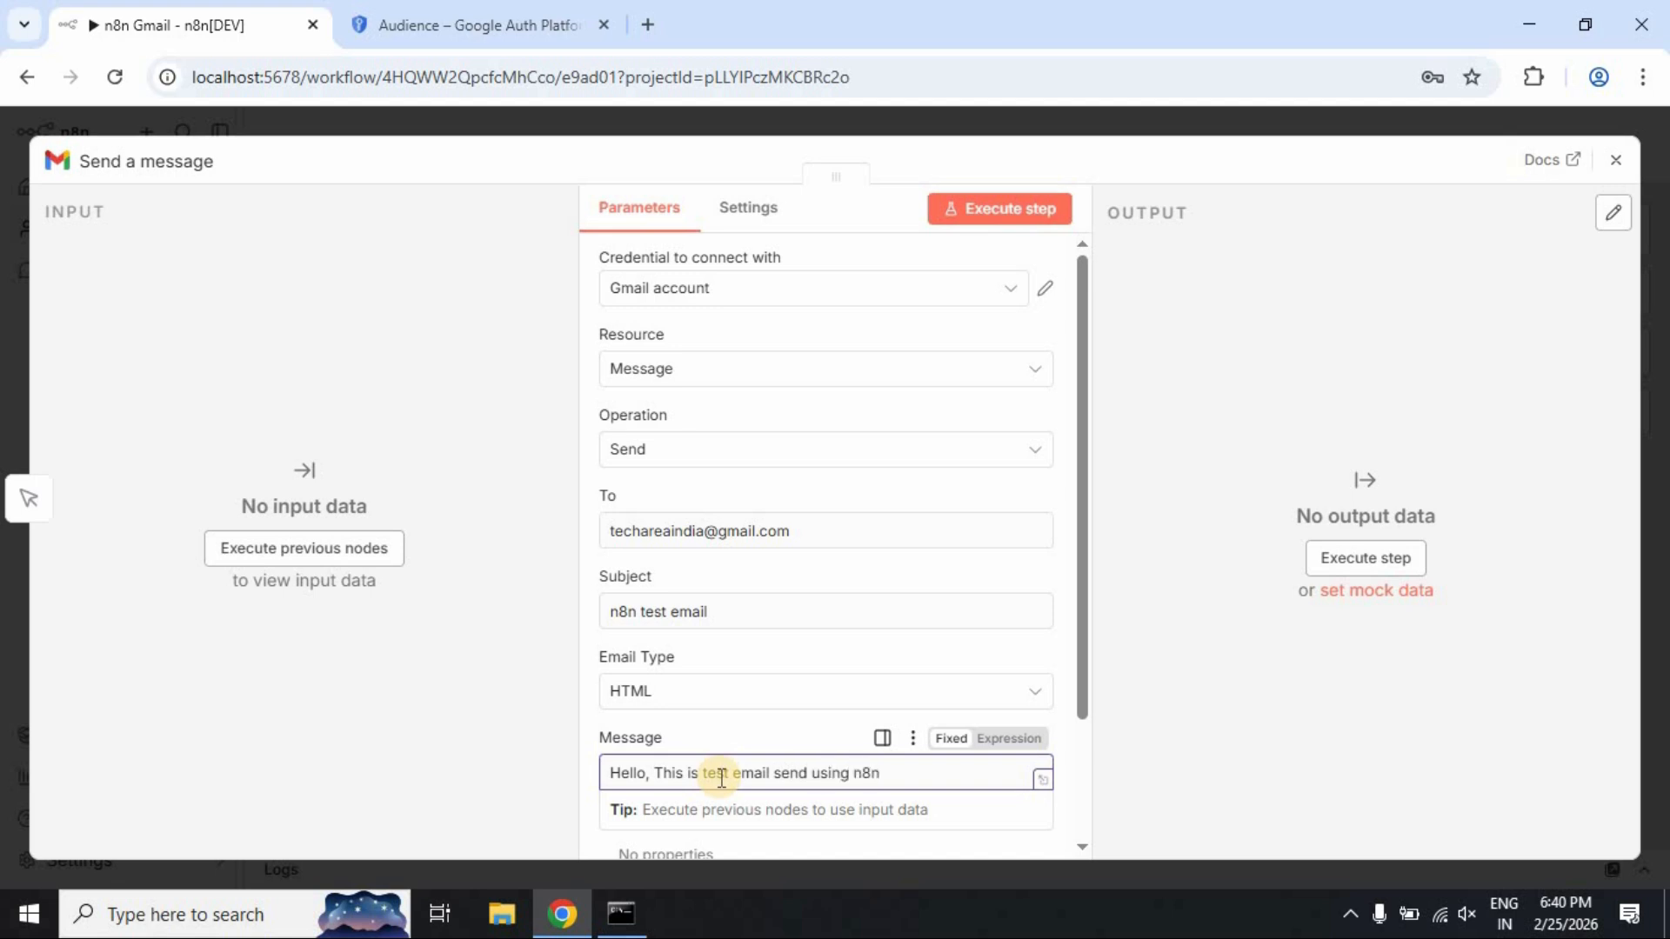
left_click(1126, 670)
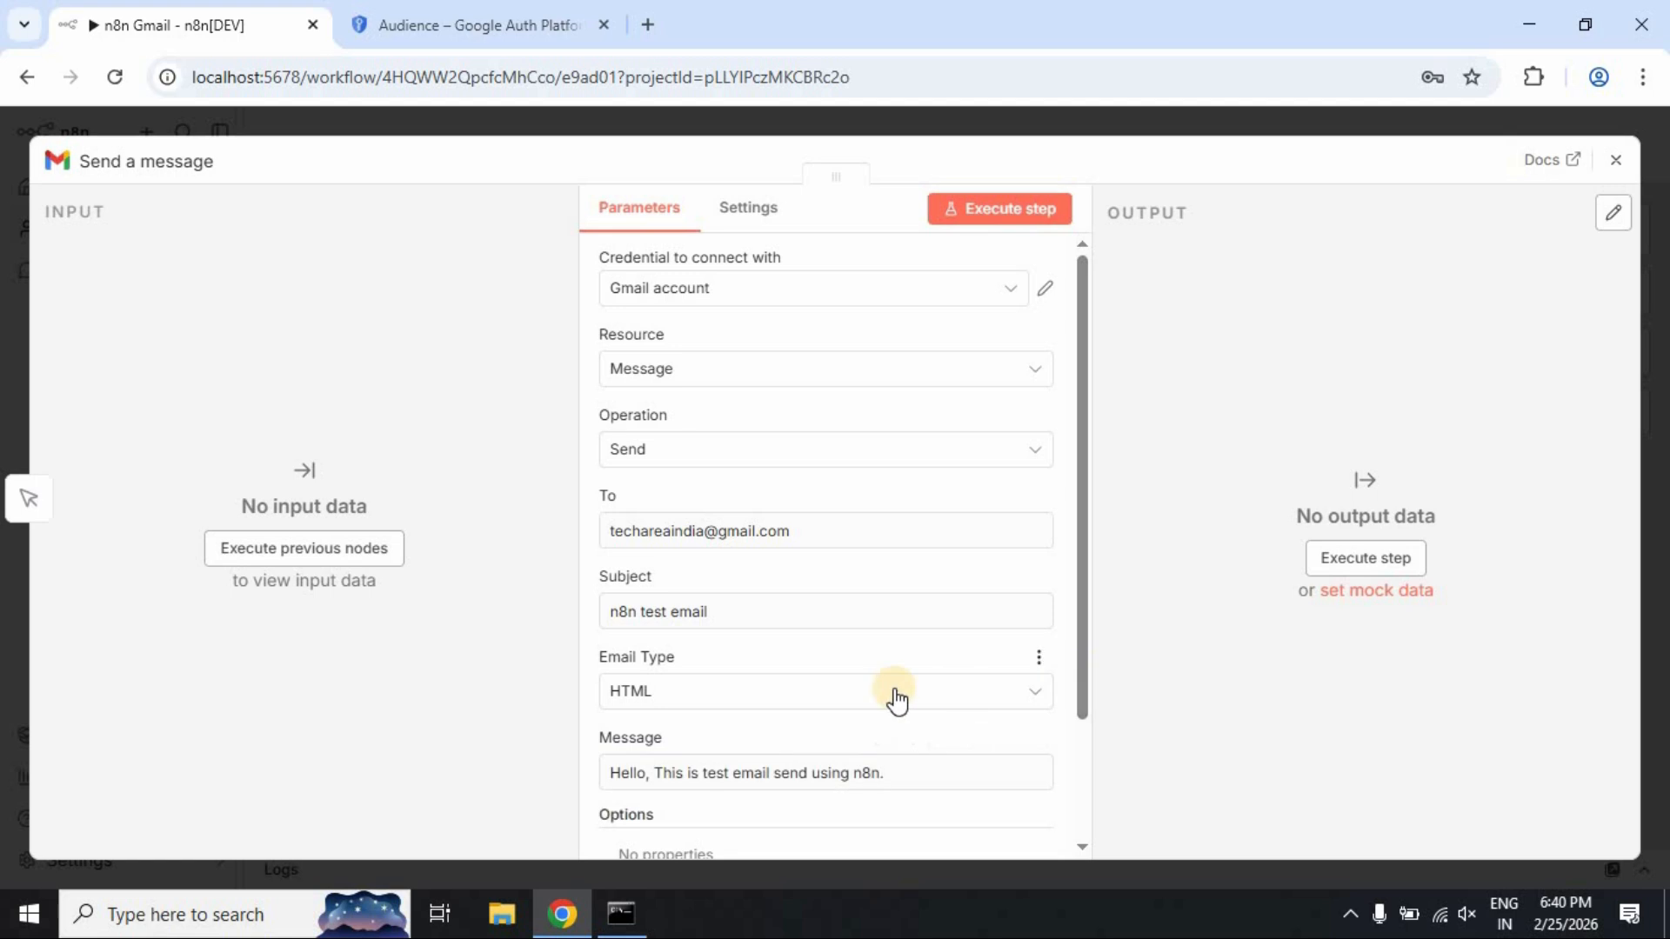
Review the node's Settings, then close the Send a message node to return to the canvas
scroll(895, 695, "down", 3)
scroll(895, 775, "up", 3)
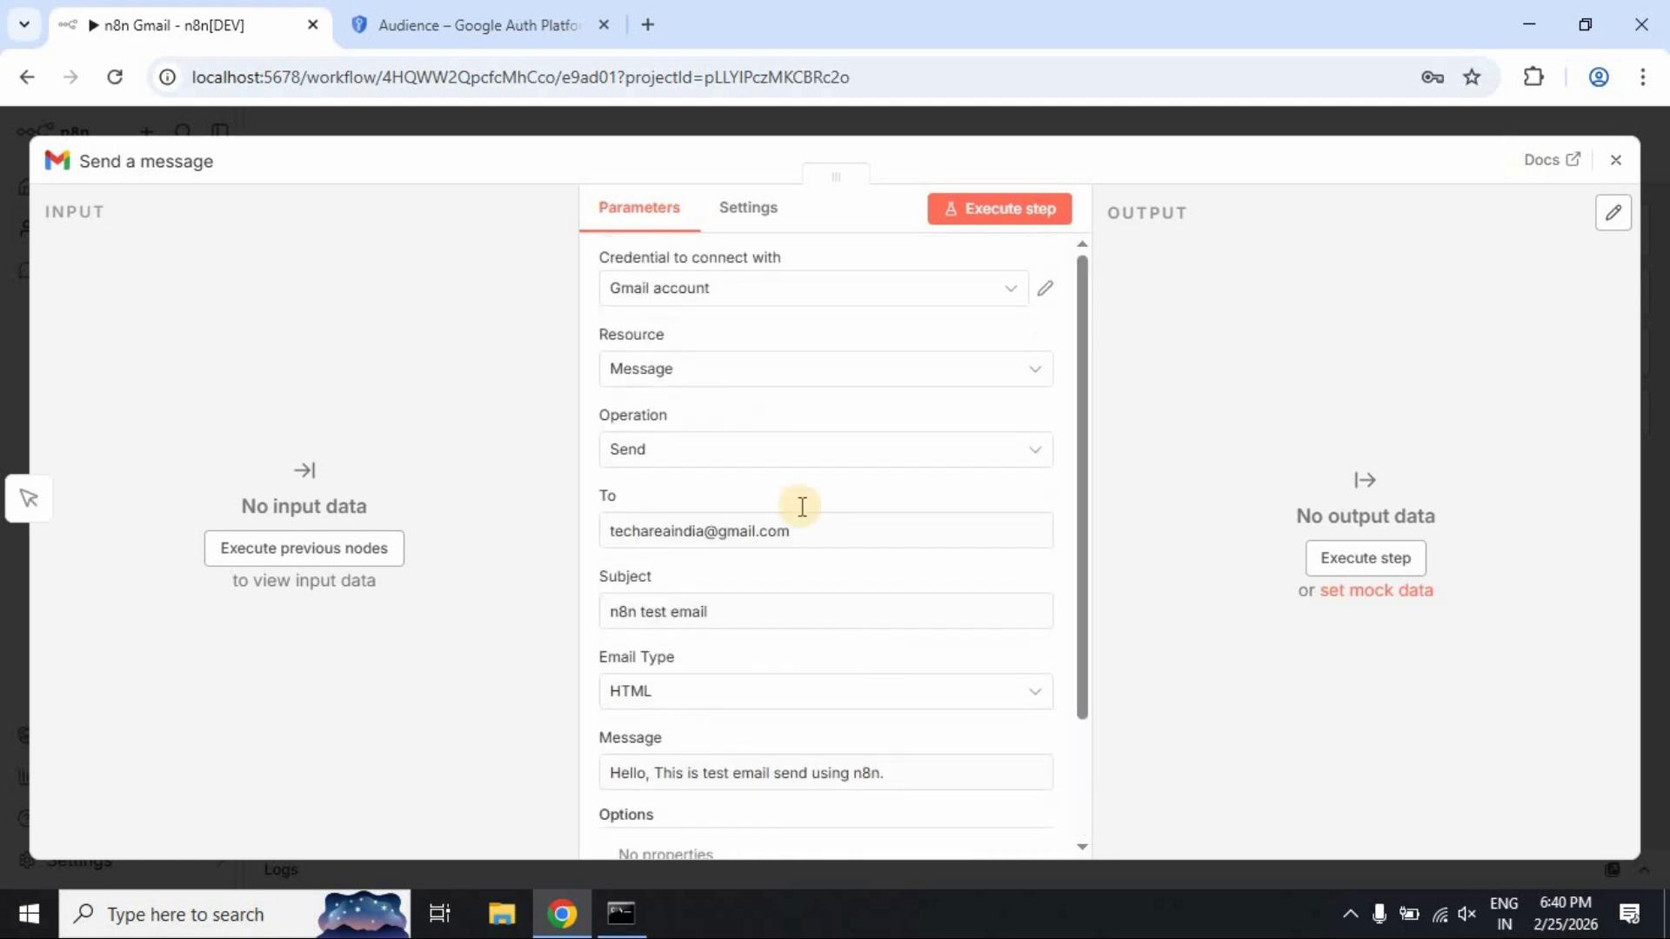
left_click(759, 223)
scroll(822, 401, "down", 1)
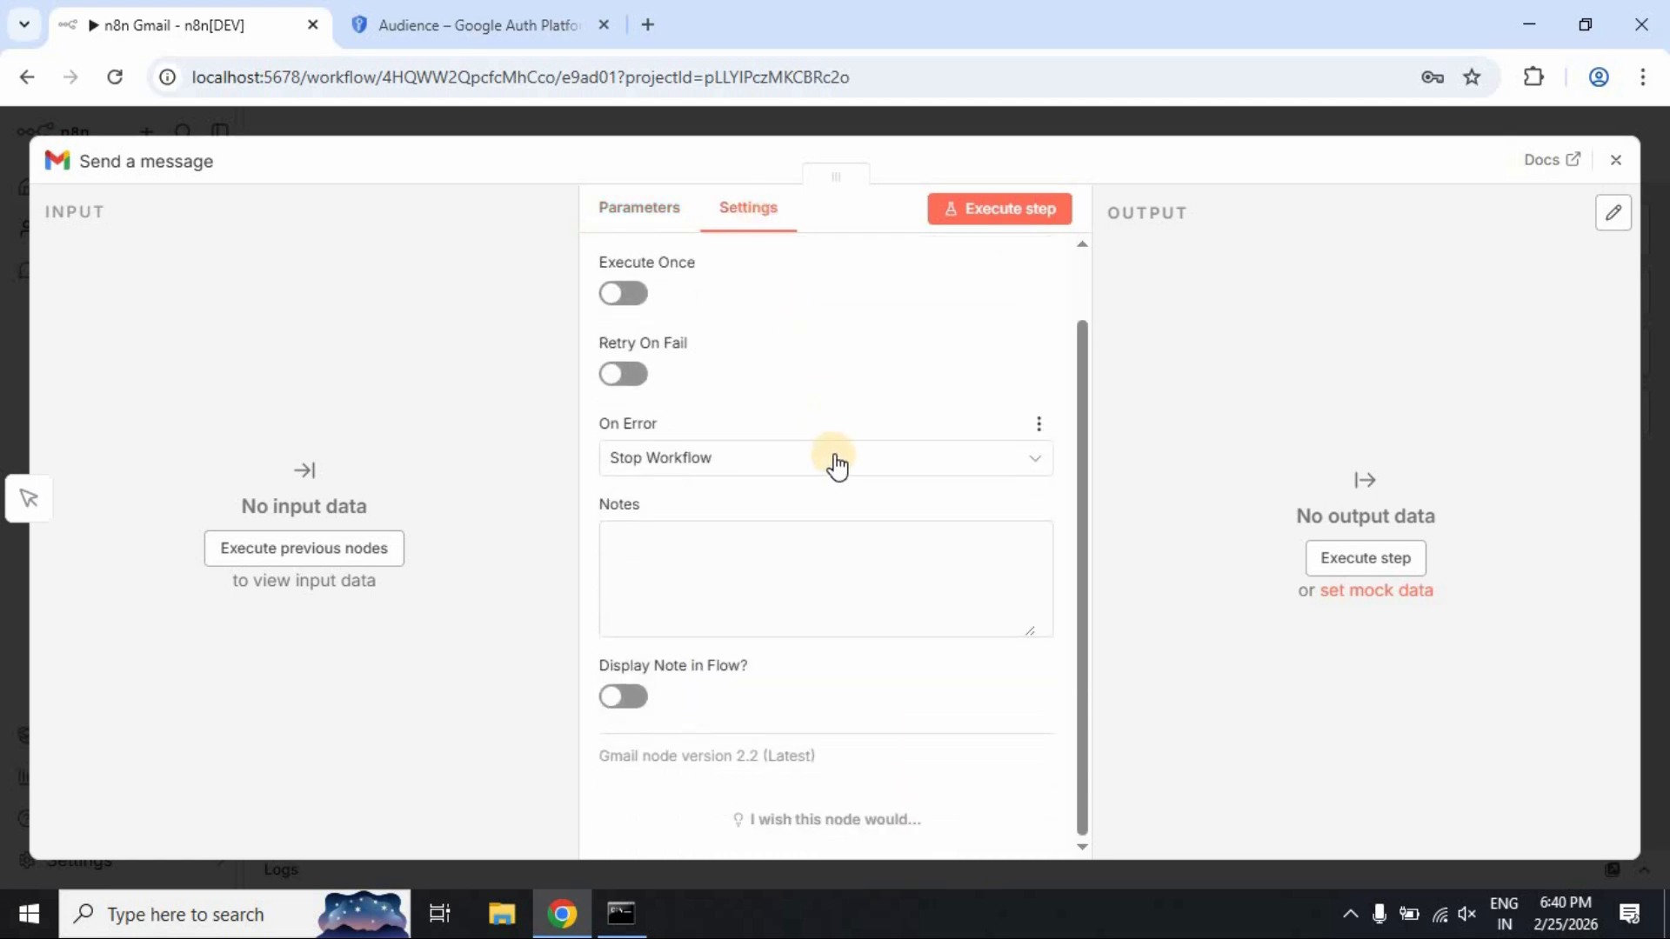
scroll(835, 467, "up", 1)
left_click(659, 213)
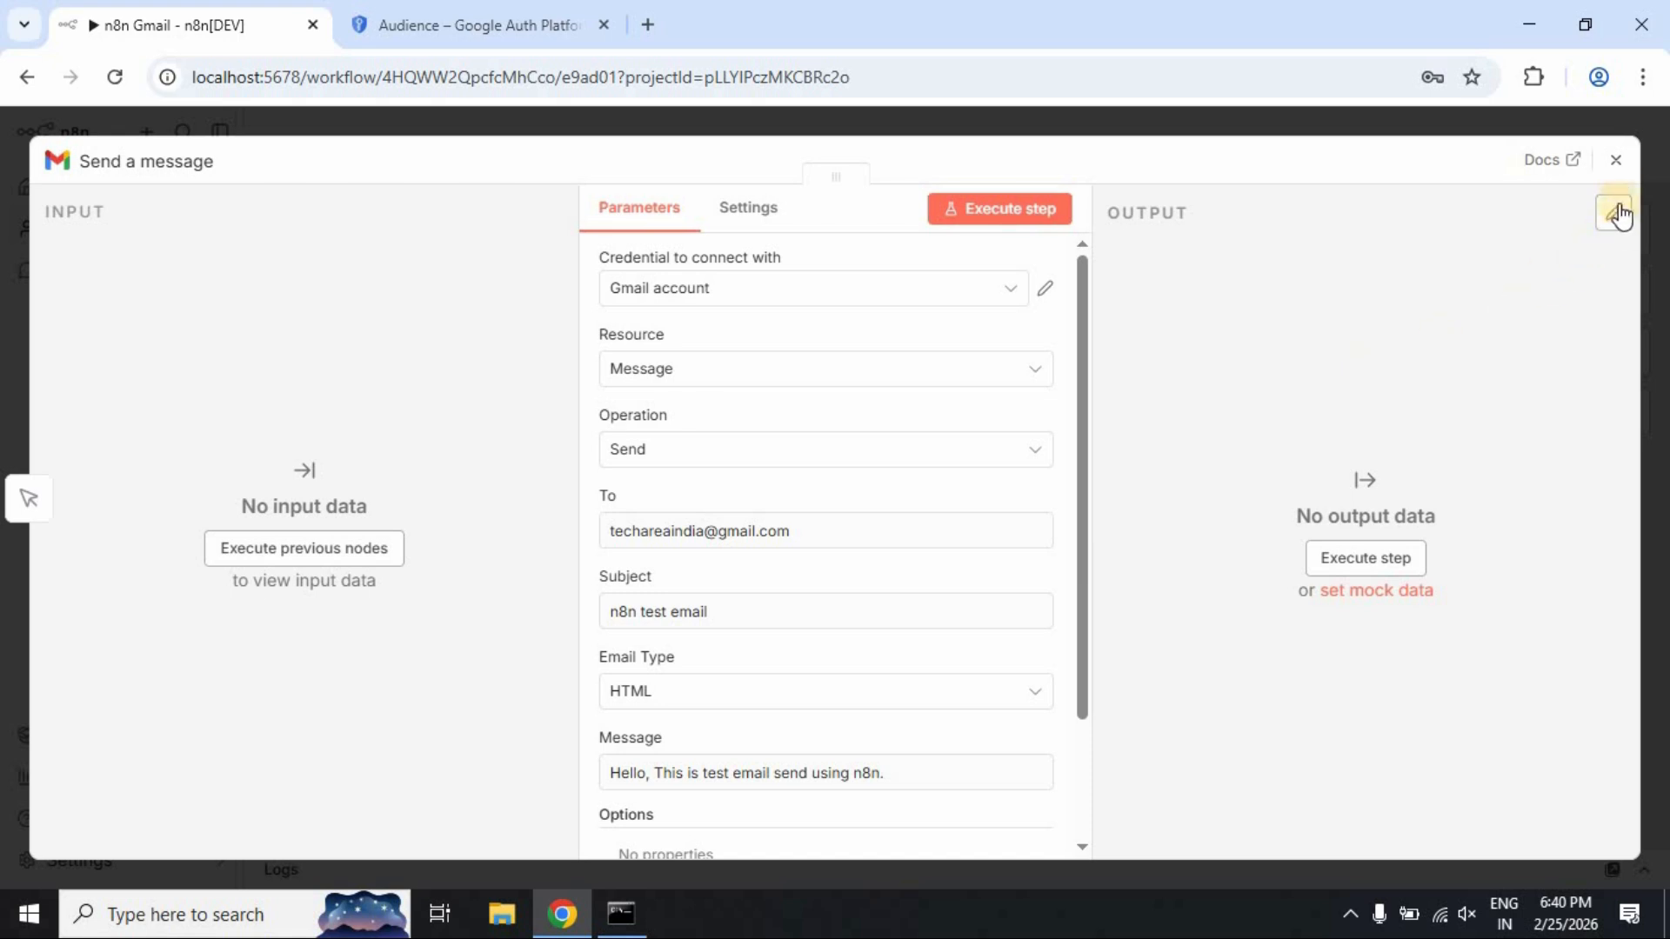
left_click(1616, 164)
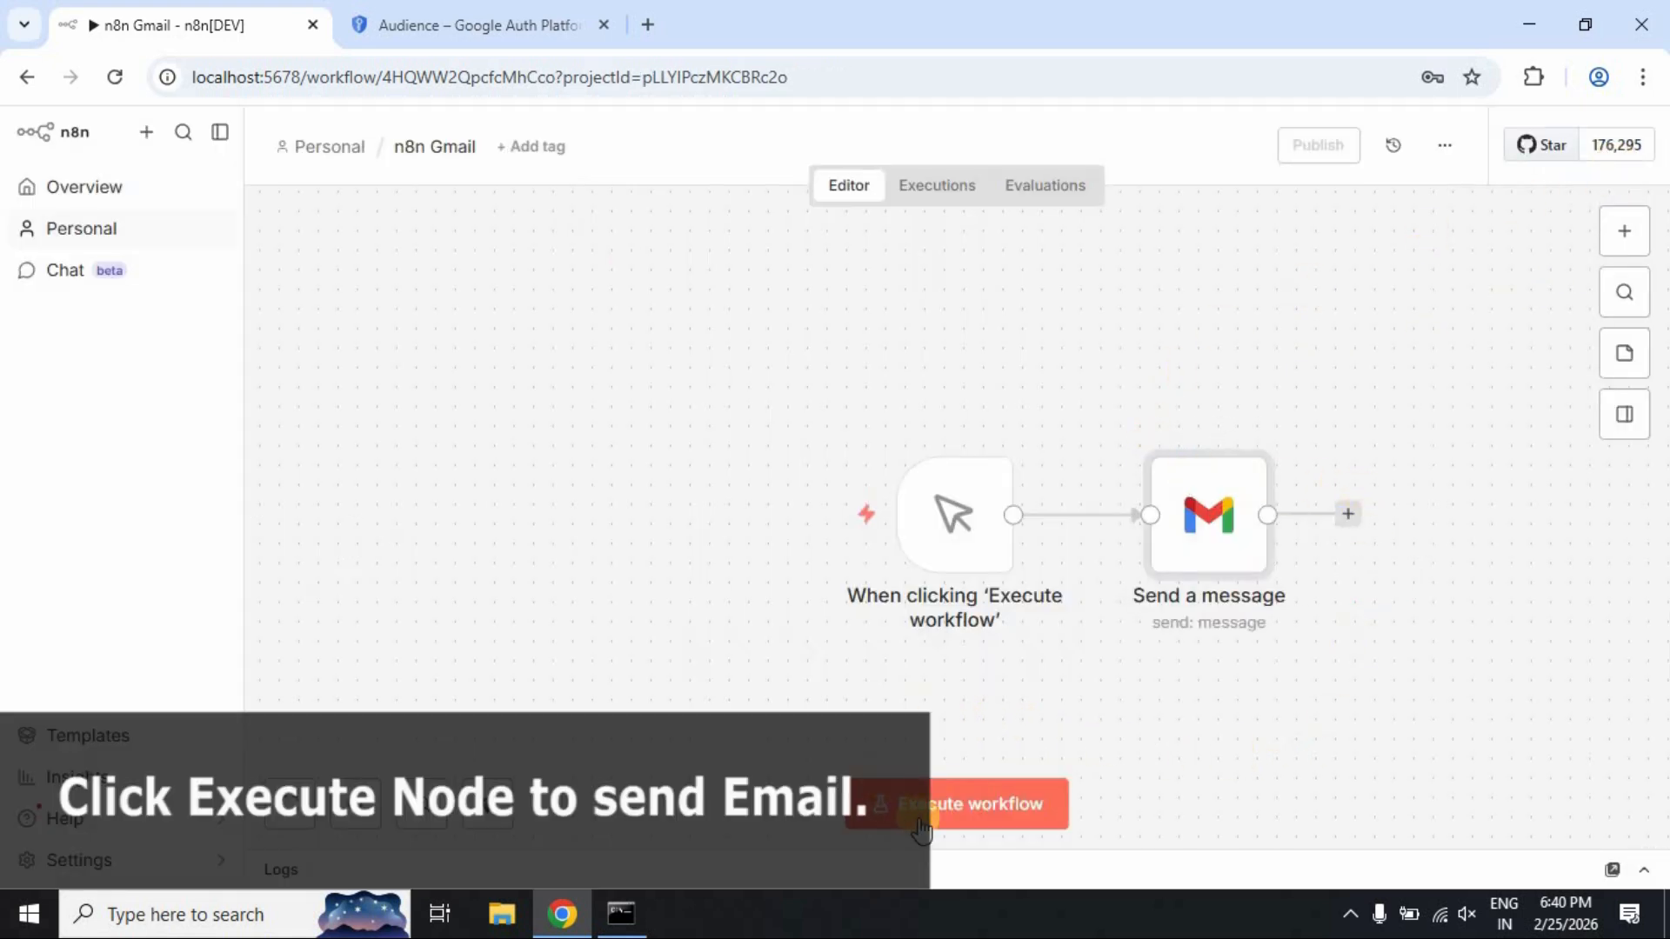
Execute the workflow and check the Send a message output shows the sent message's id and SENT label
left_click(987, 811)
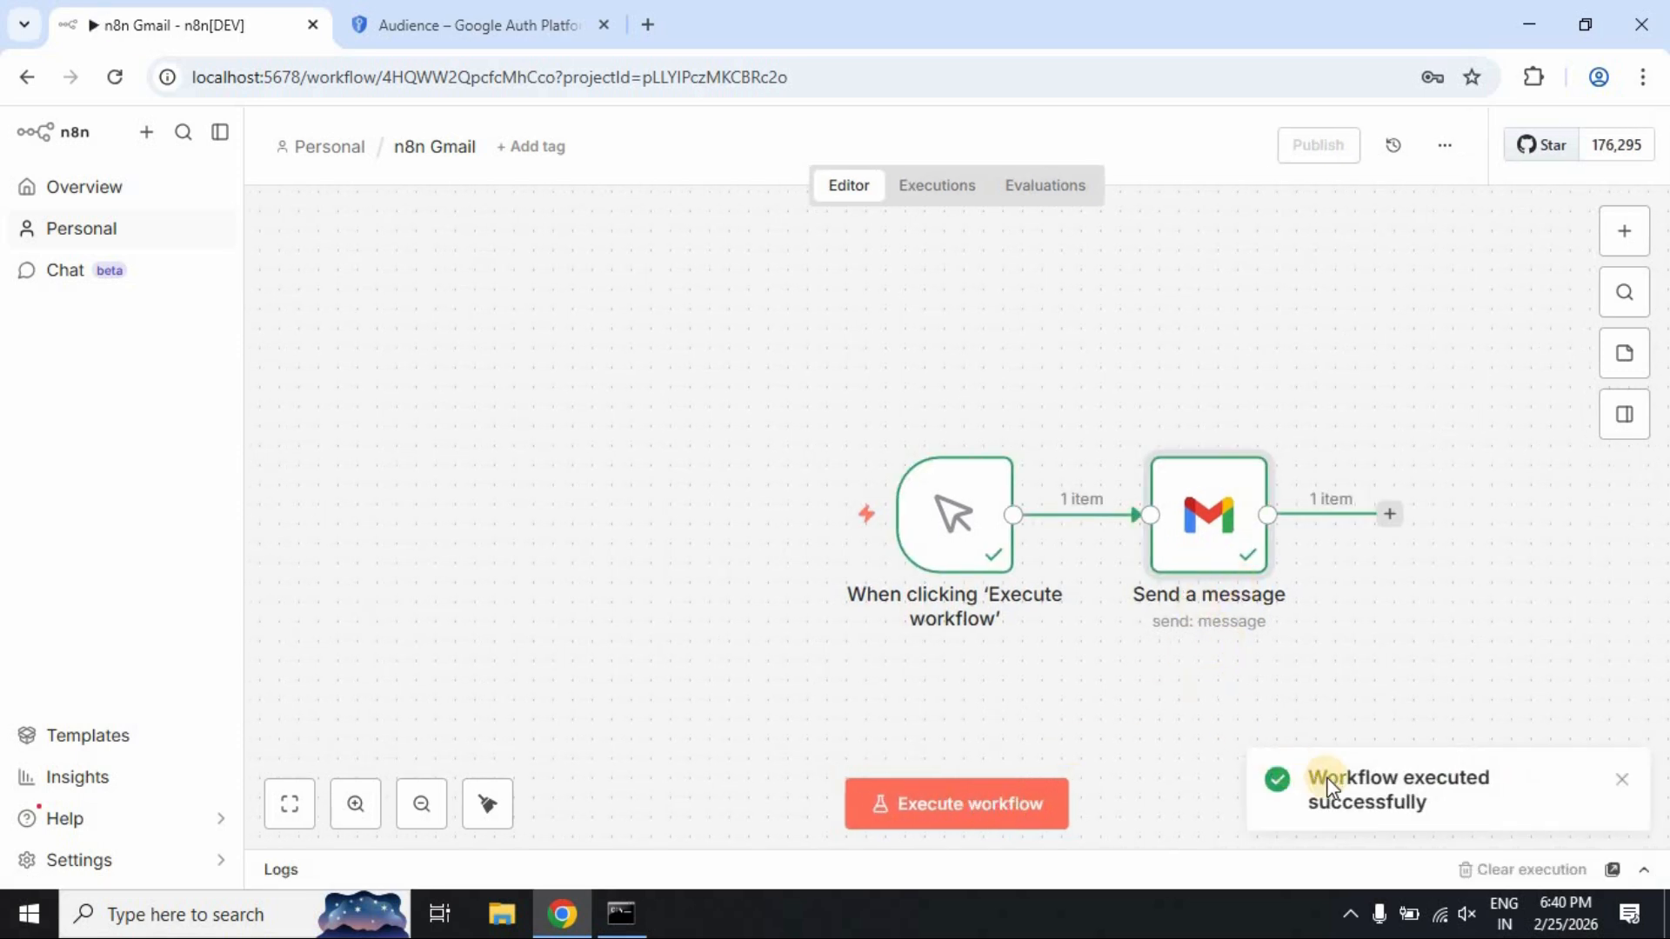
left_click_drag(1317, 780, 1540, 791)
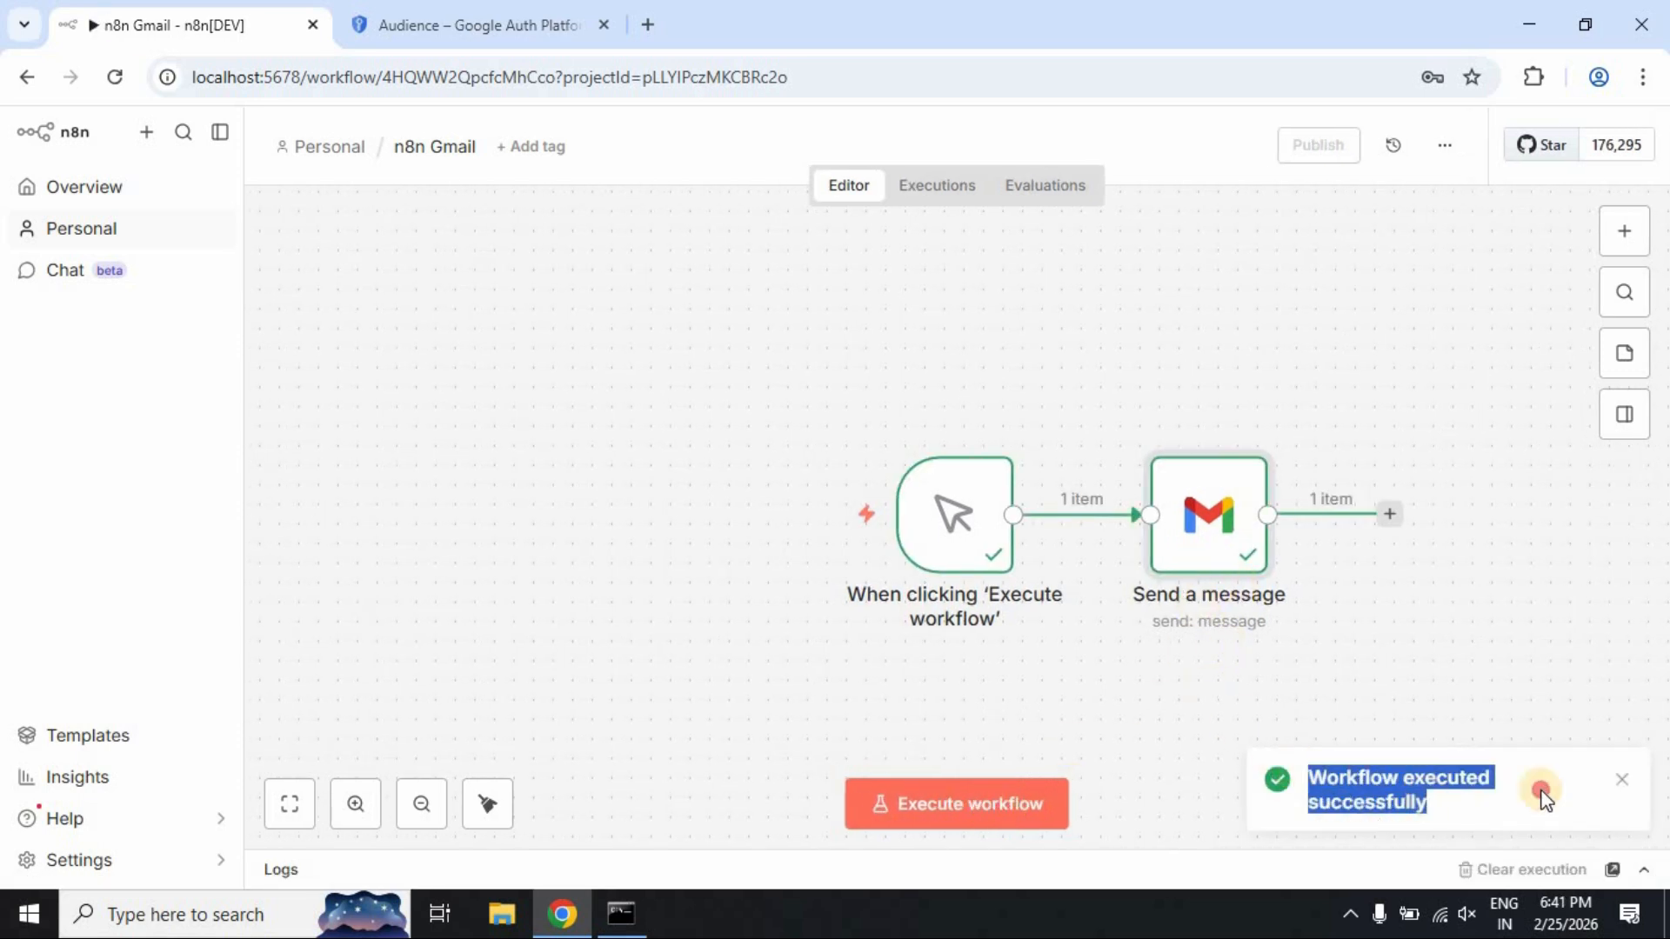
left_click(1622, 779)
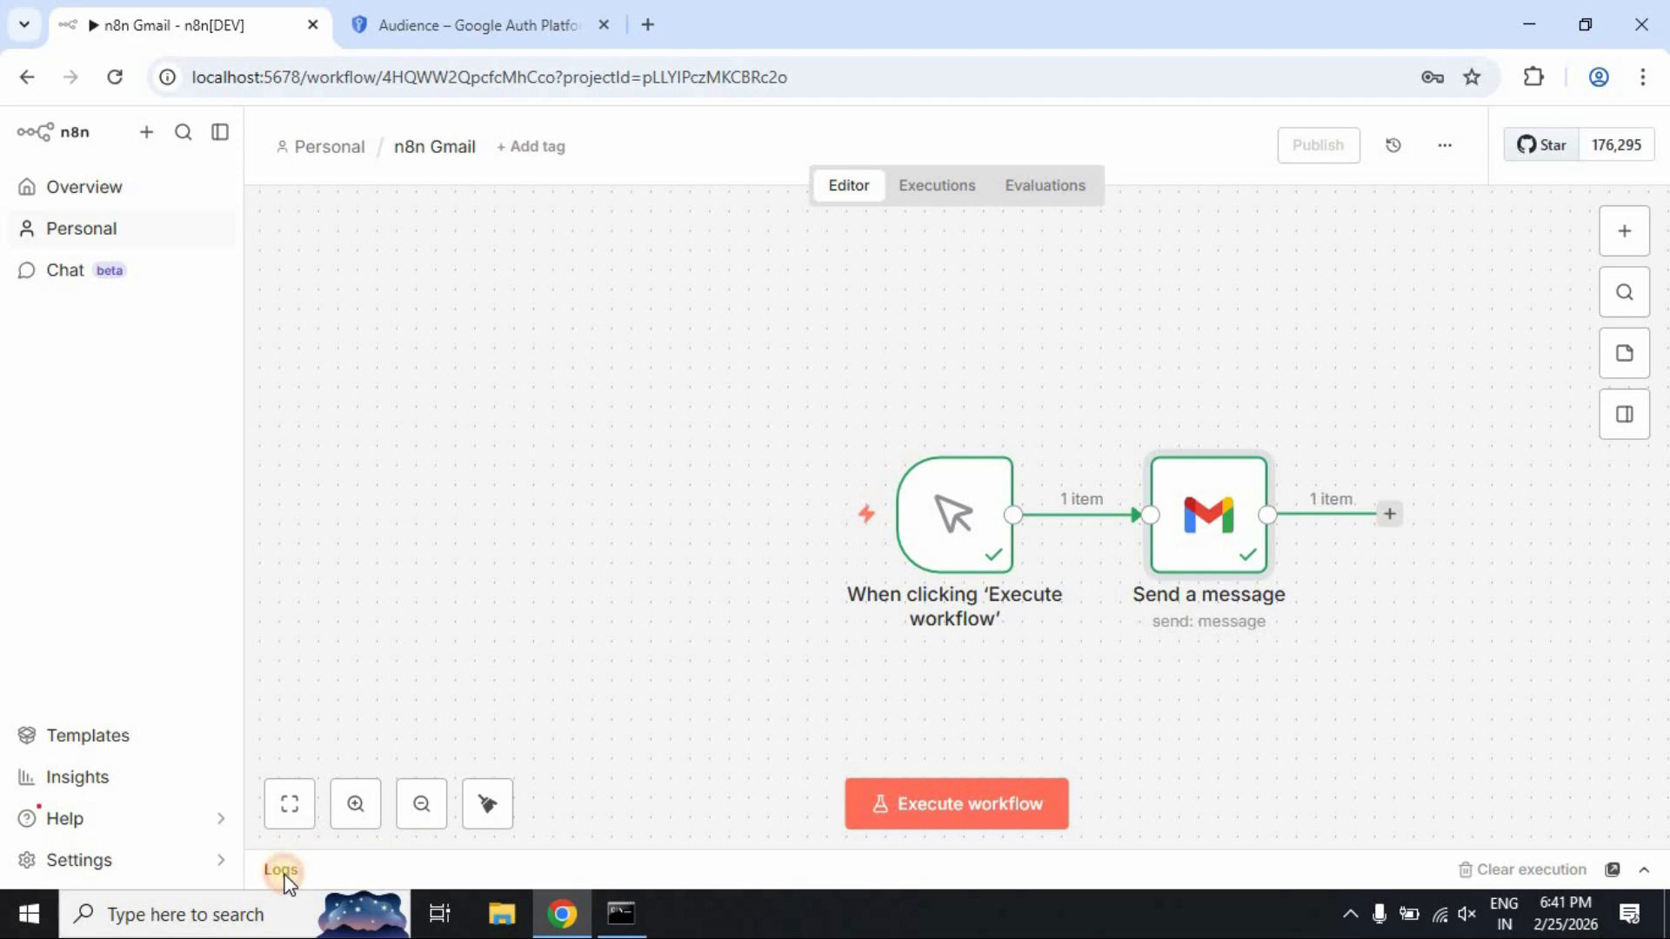
left_click(279, 874)
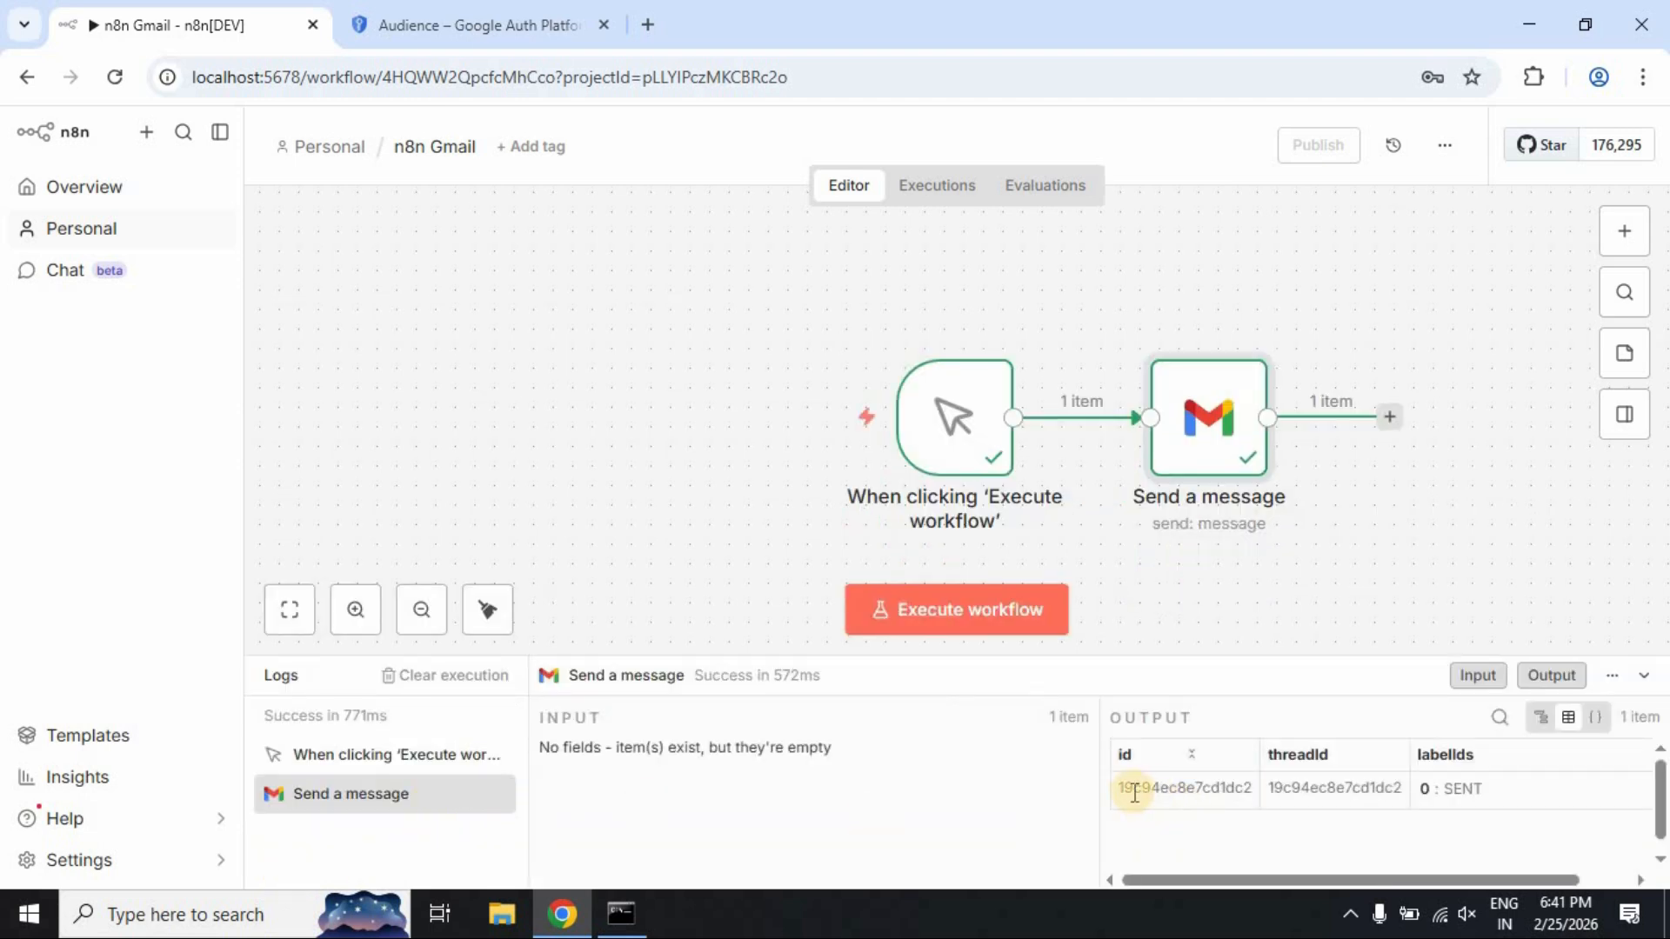
left_click_drag(1126, 789, 1490, 830)
left_click(1490, 831)
Open the 'n8n test email' in Gmail, review its sender and body, then go to the Google Auth Platform Audience page
mouse_move(644, 435)
left_click(648, 26)
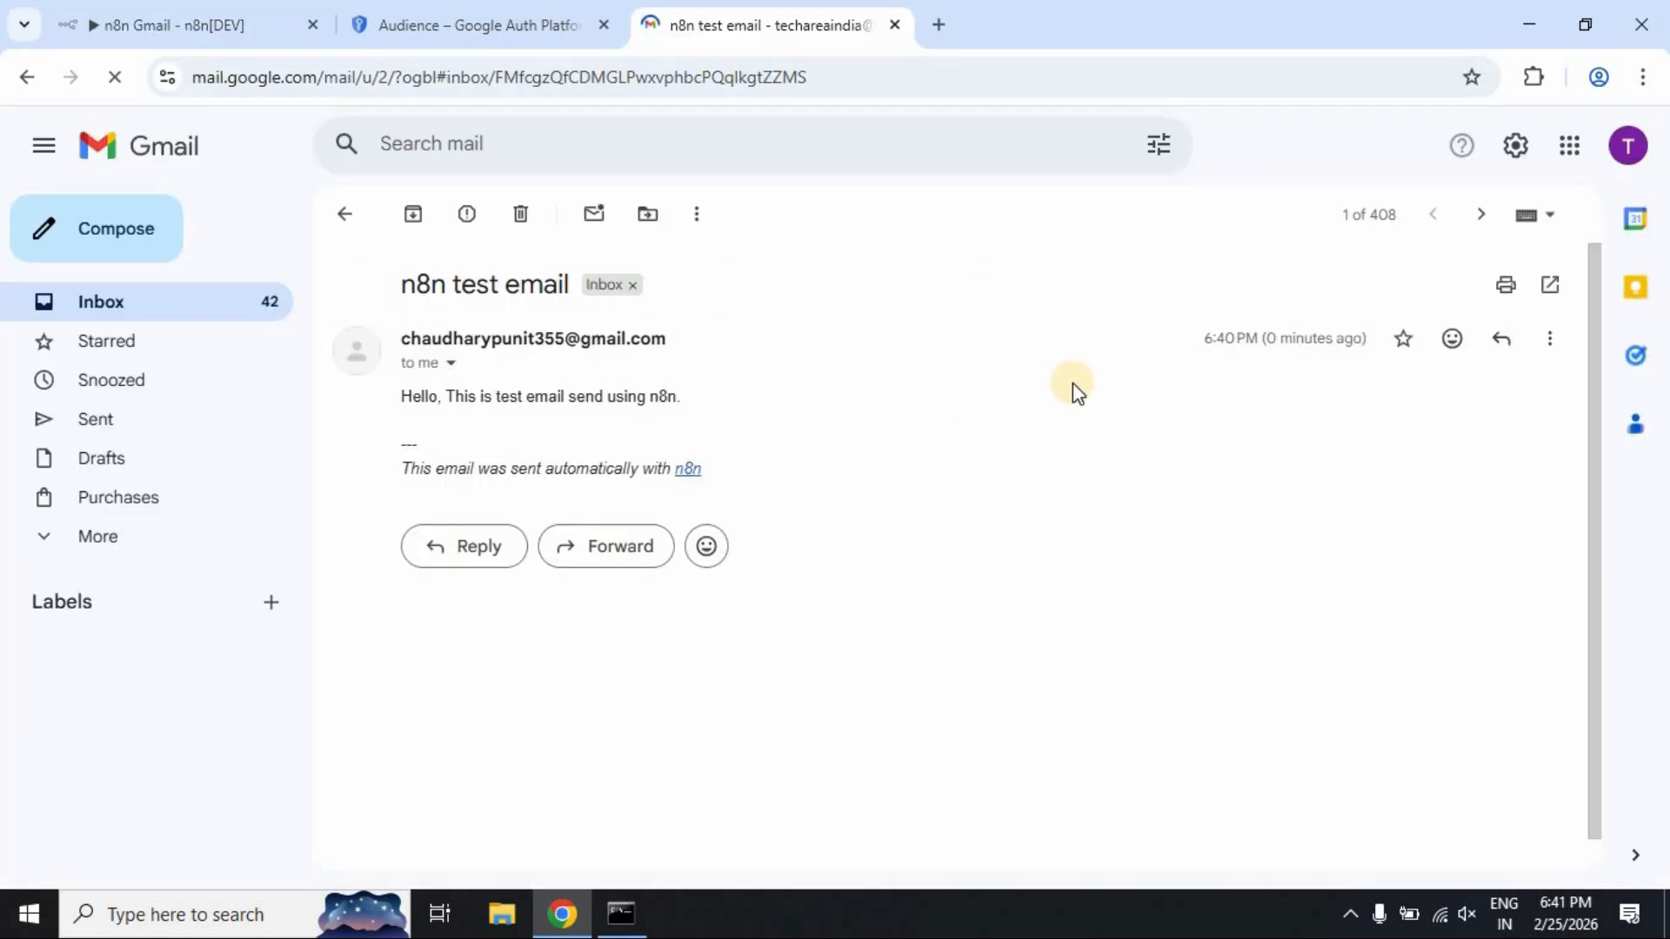
left_click(1099, 386)
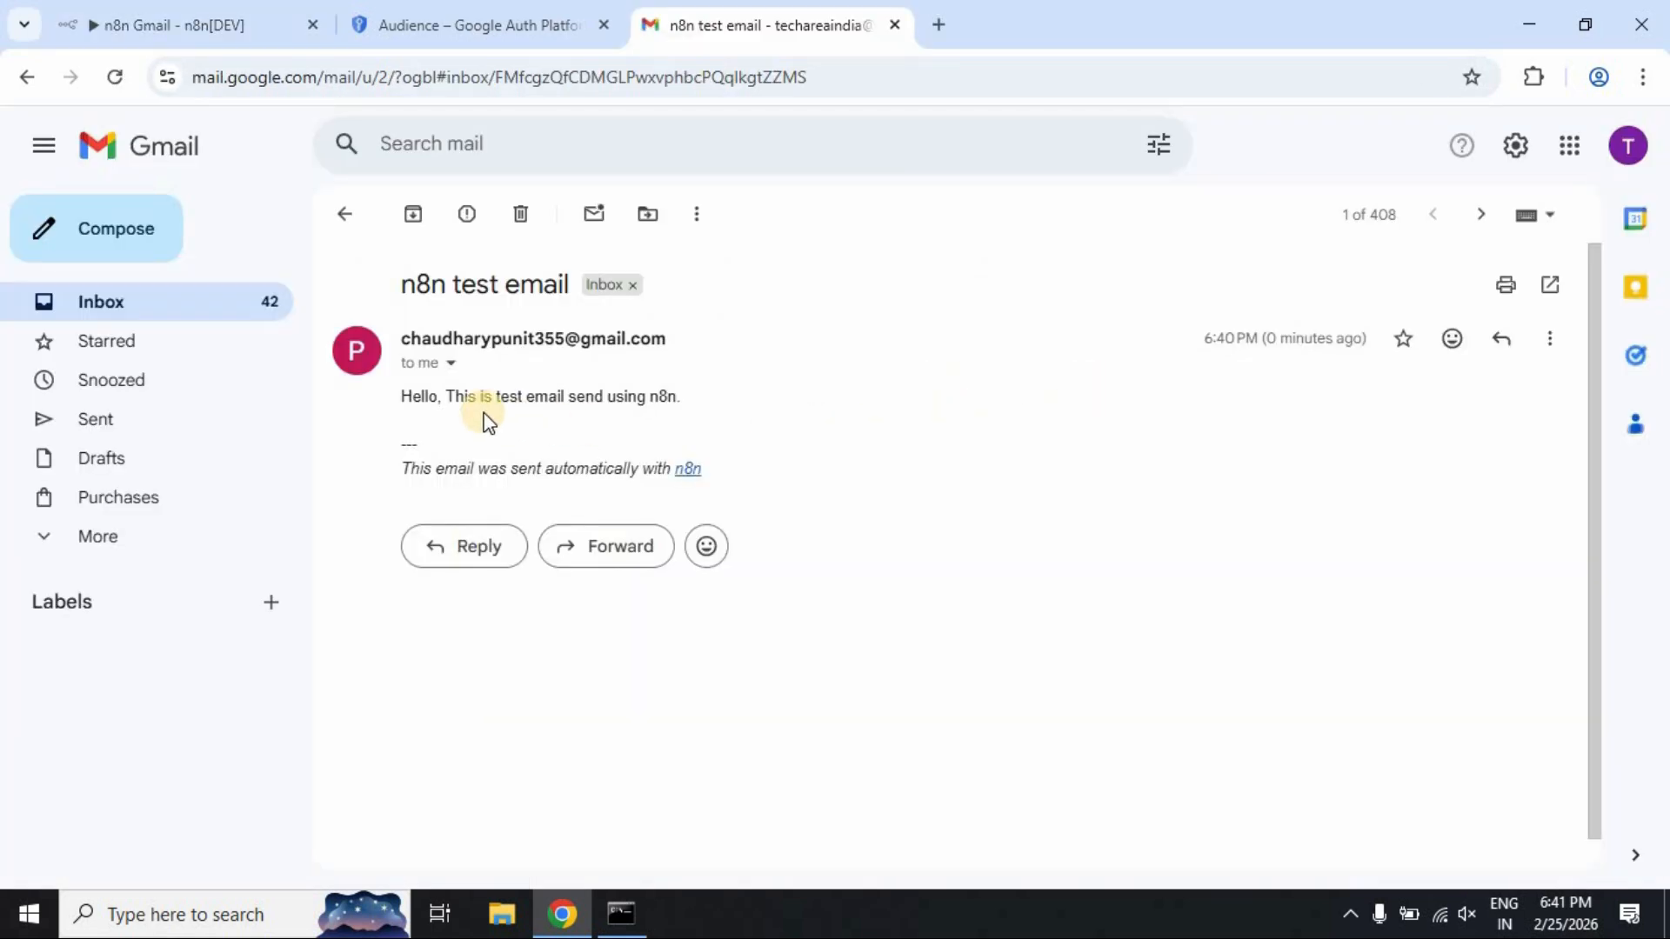
left_click_drag(451, 393, 682, 391)
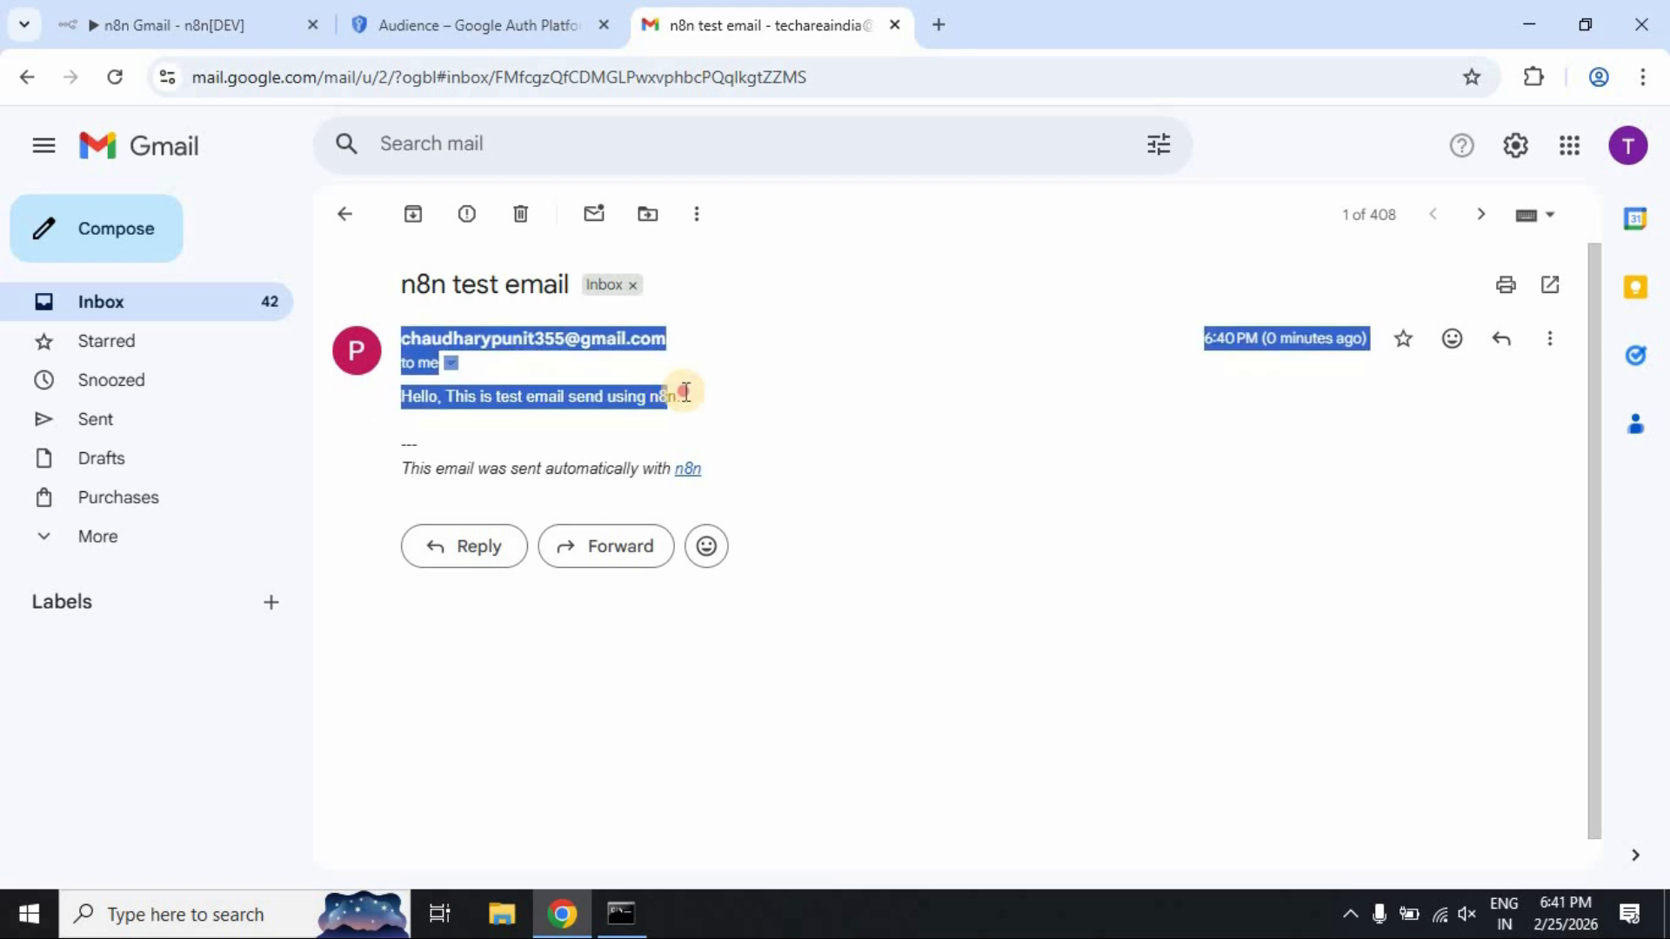
left_click(859, 412)
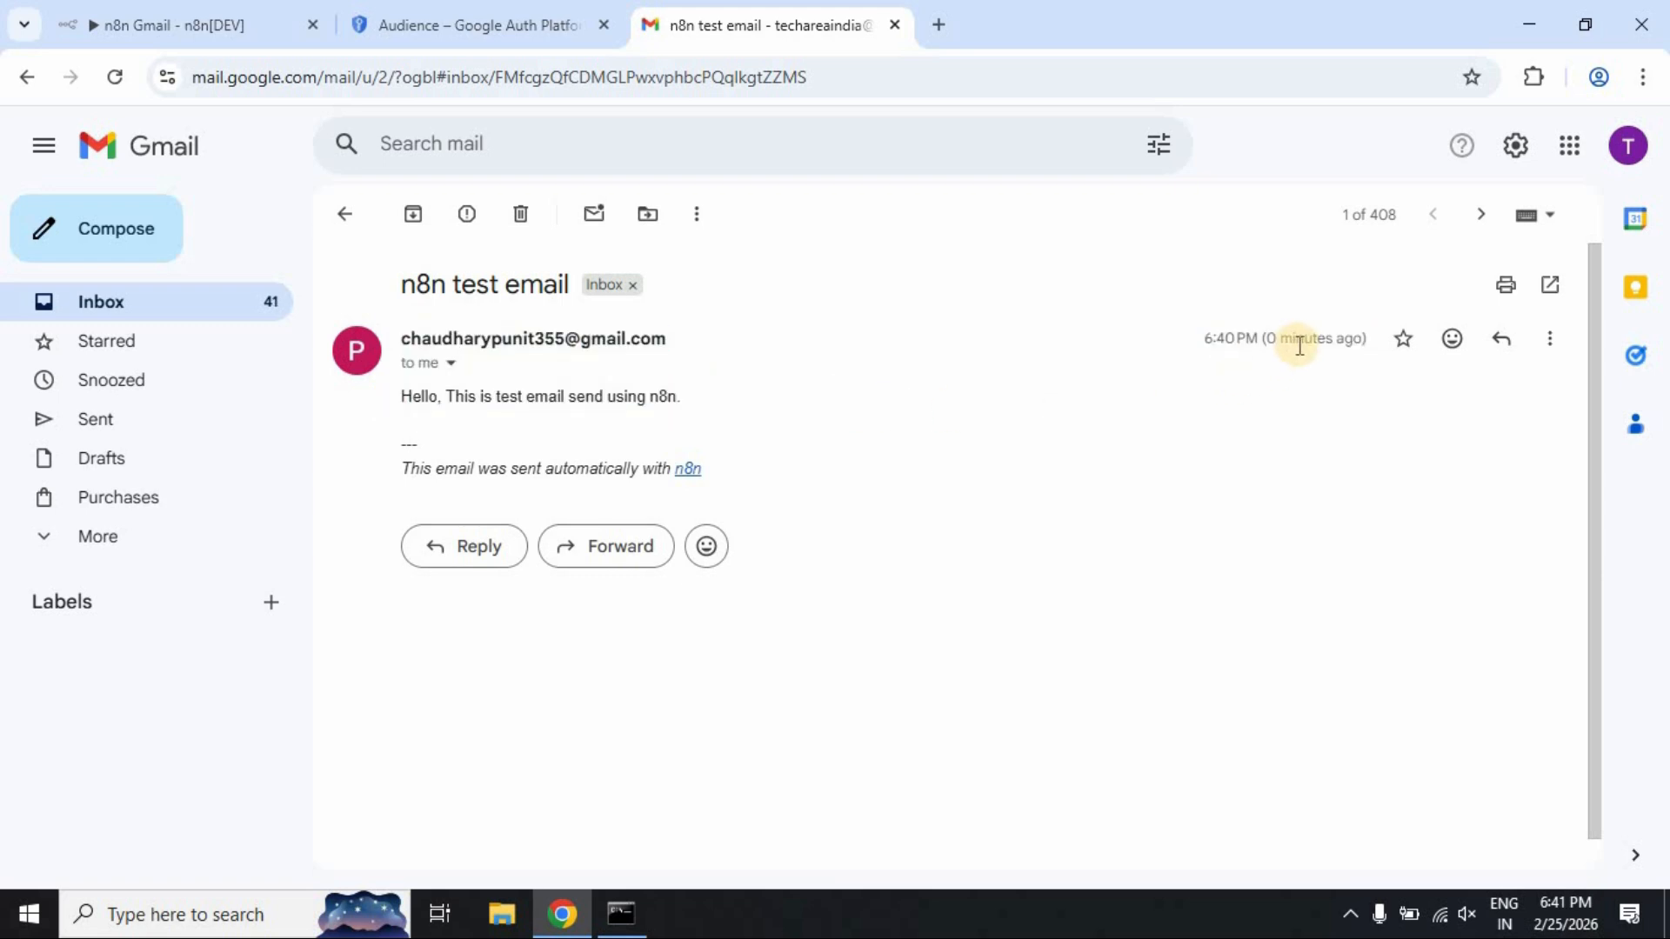
left_click(448, 33)
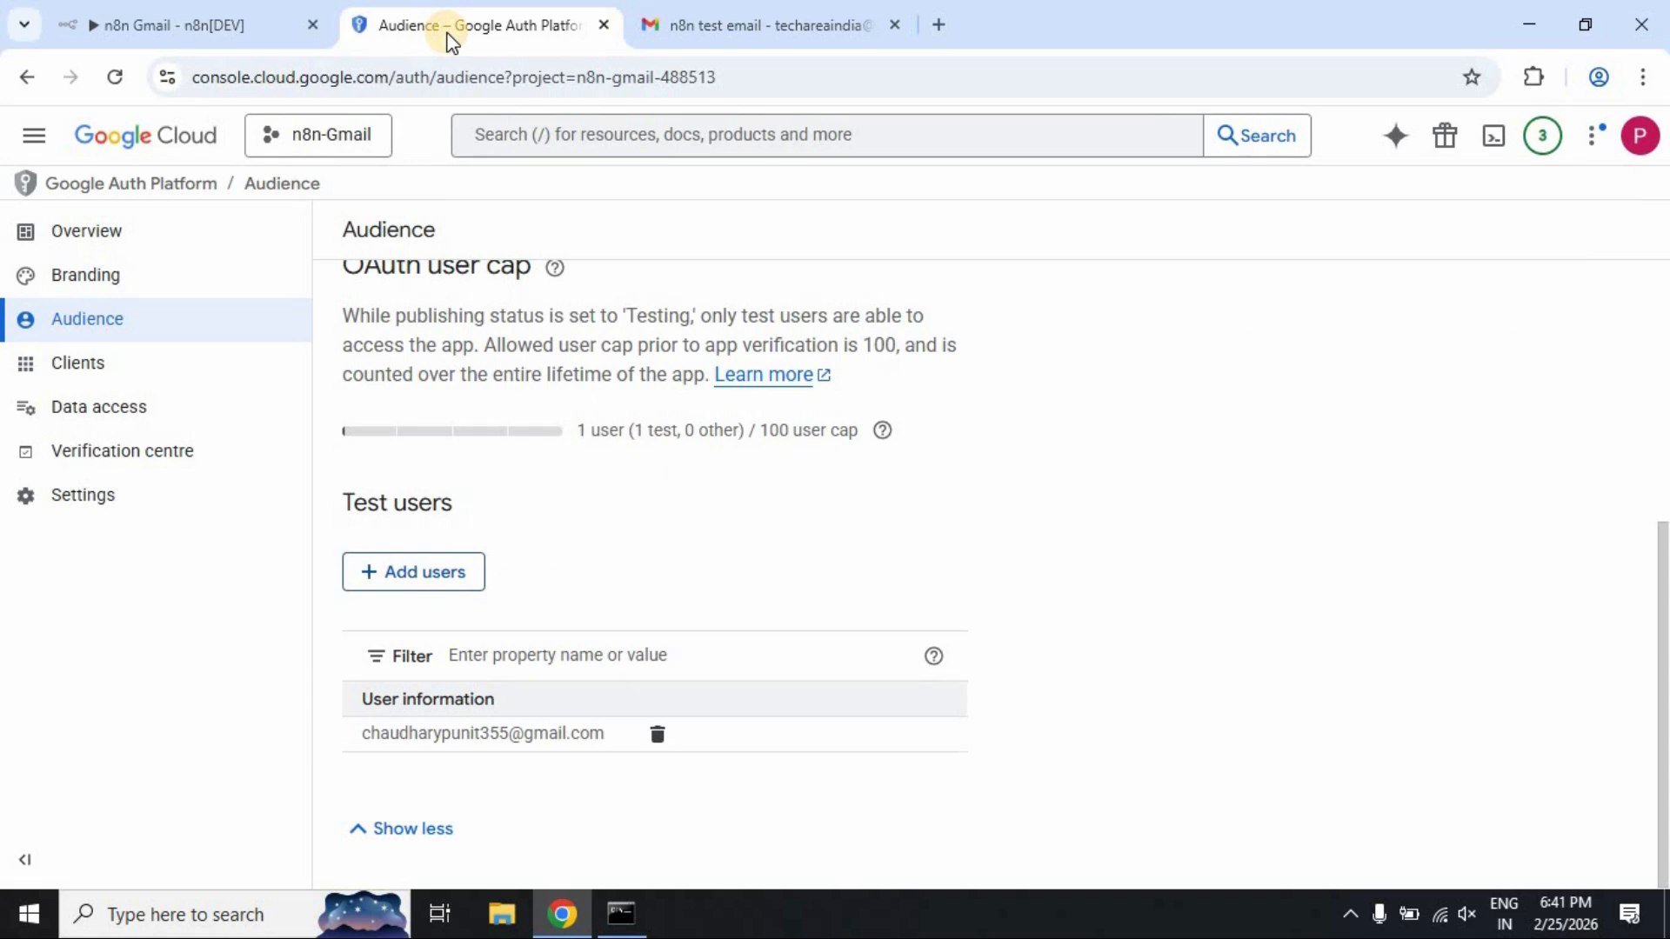
Back in n8n, collapse the Logs panel and go to the Overview page of all workflows
left_click(249, 10)
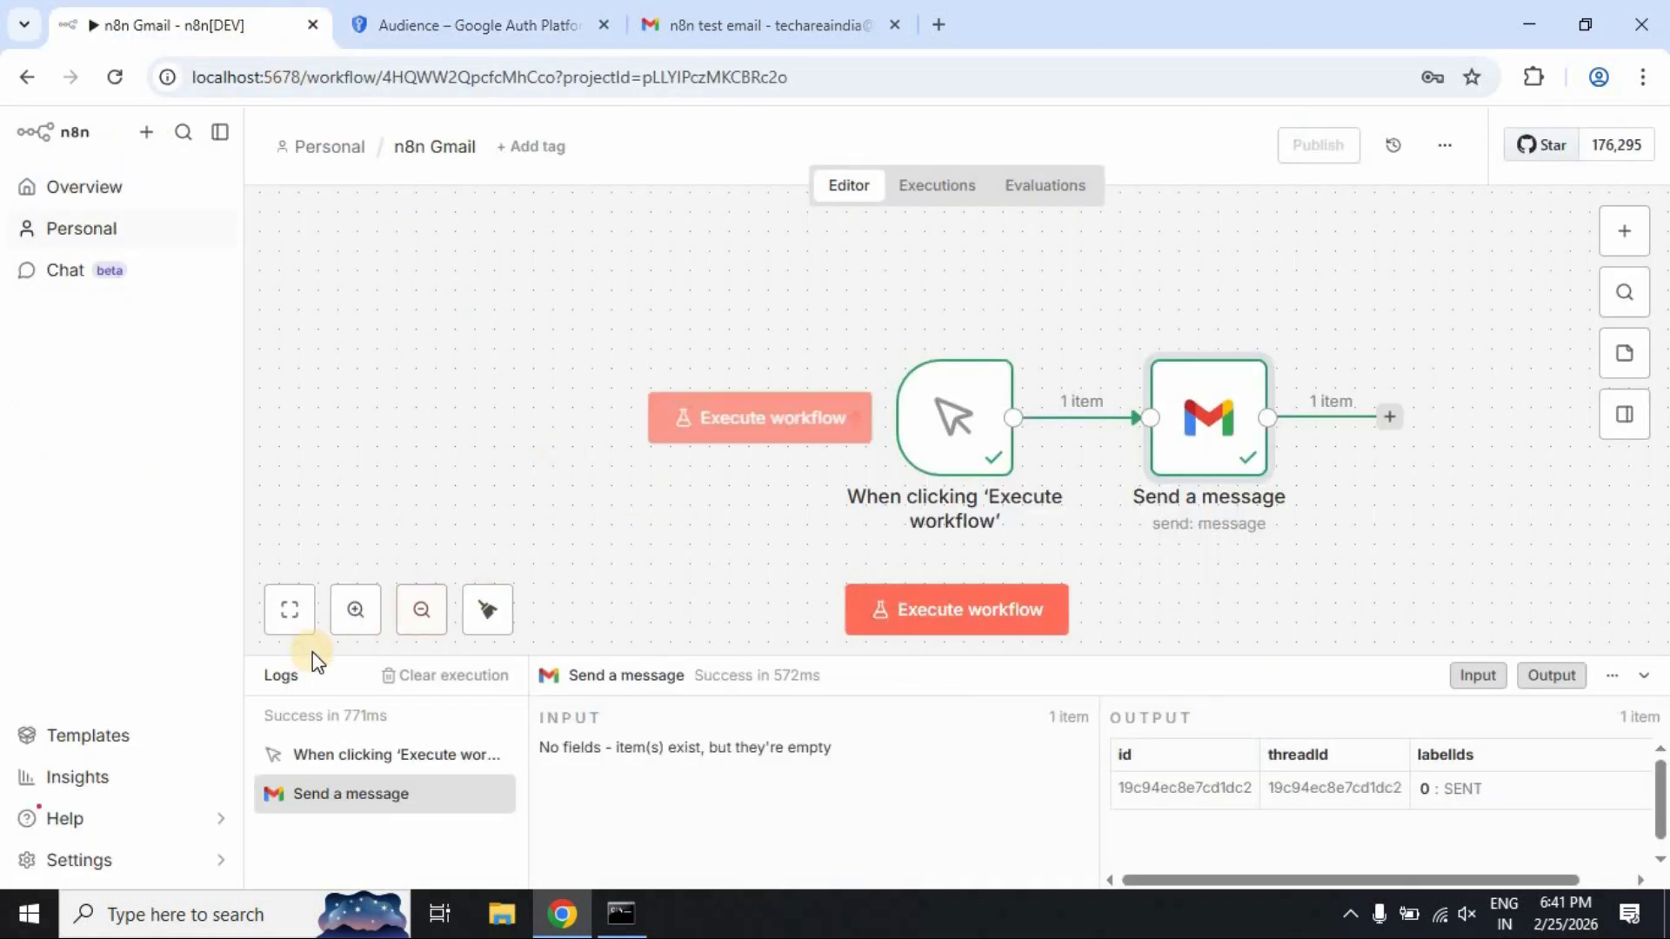
left_click(283, 679)
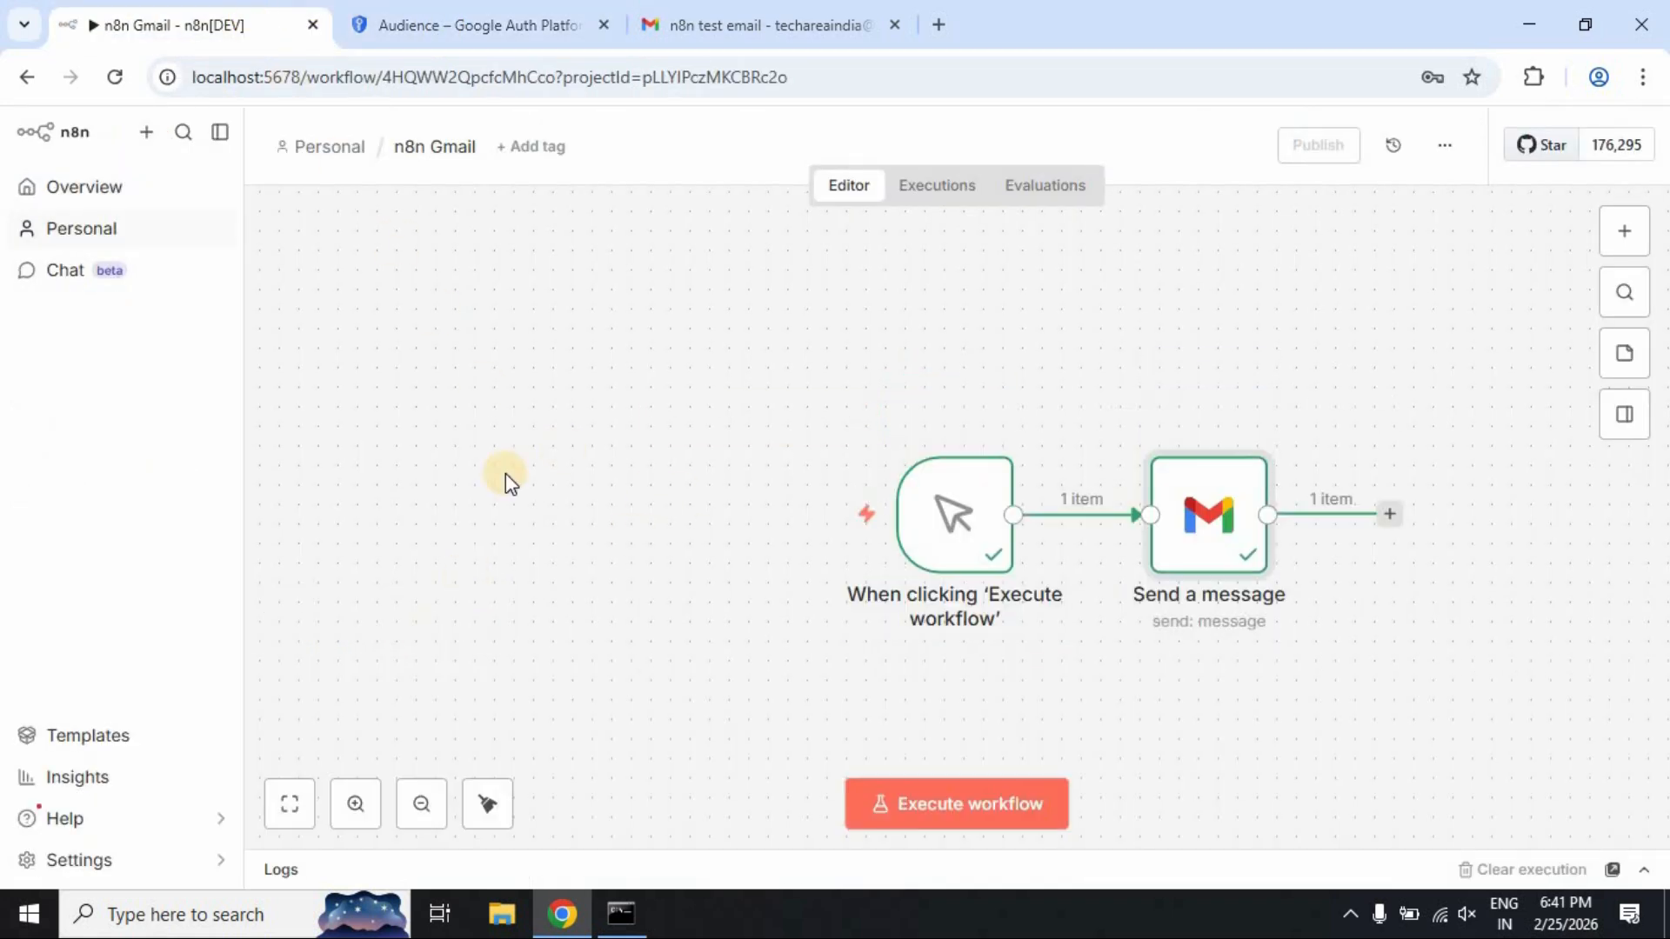
left_click(76, 193)
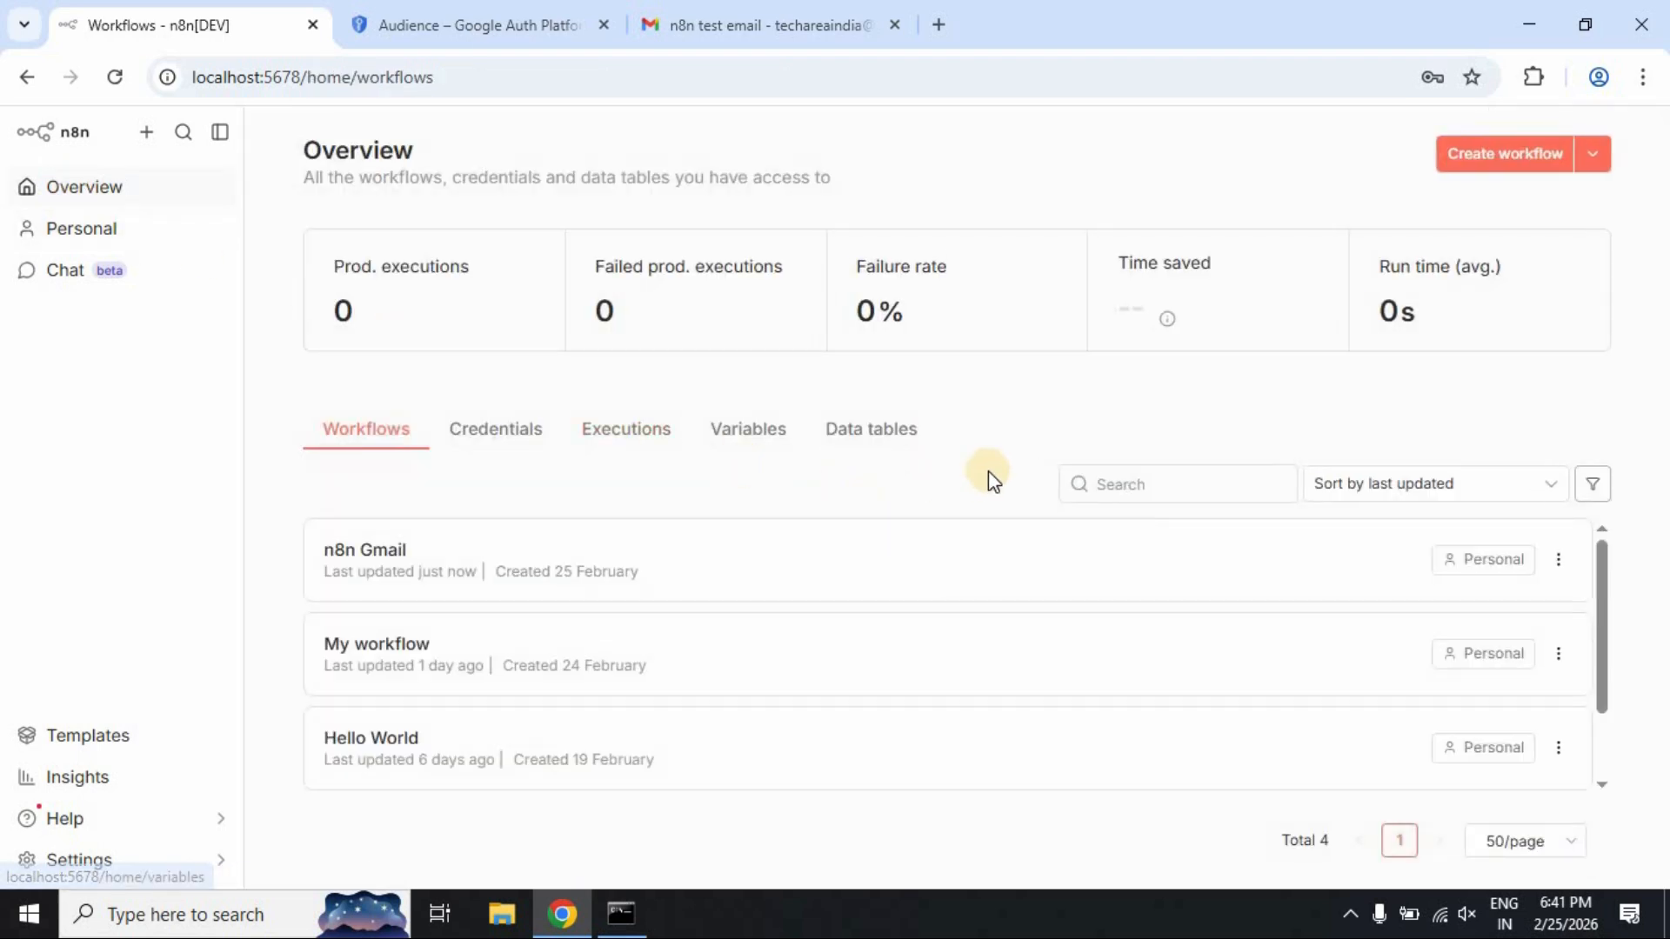